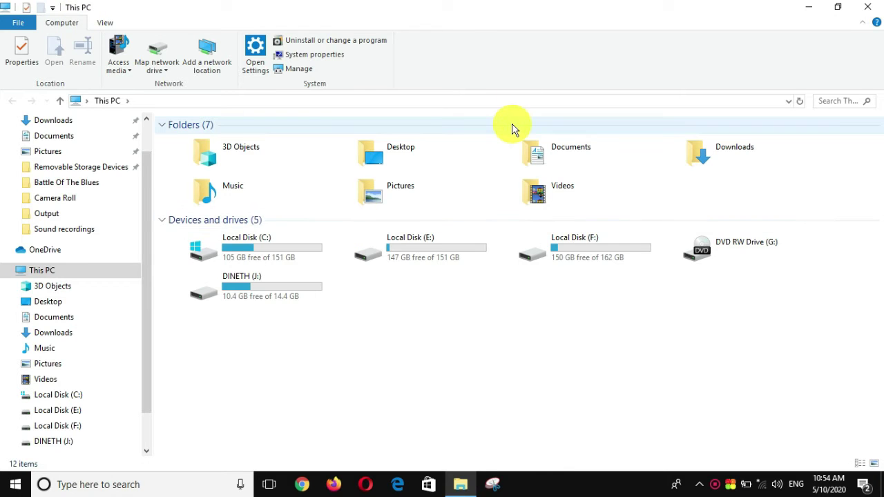
left_click_drag(403, 334, 796, 142)
left_click_drag(848, 154, 207, 355)
left_click(207, 355)
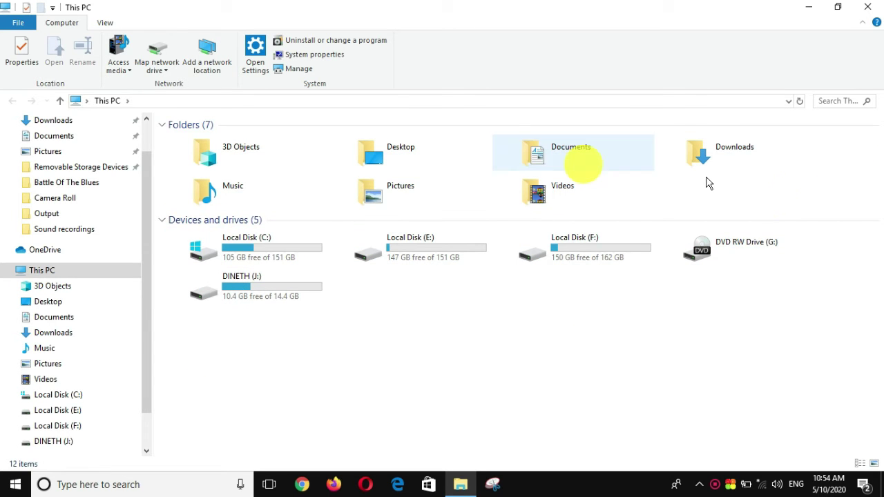
left_click(805, 187)
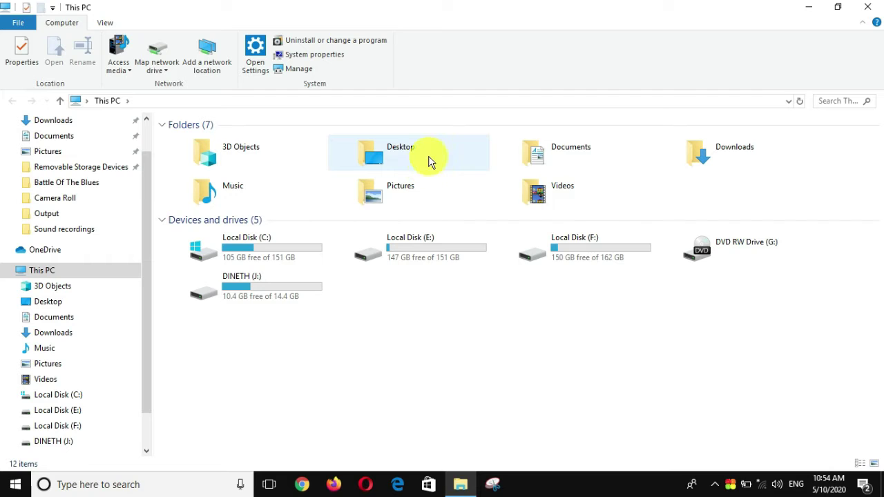
Look into the Videos folder, return to This PC and open the Documents folder instead.
double_click(577, 185)
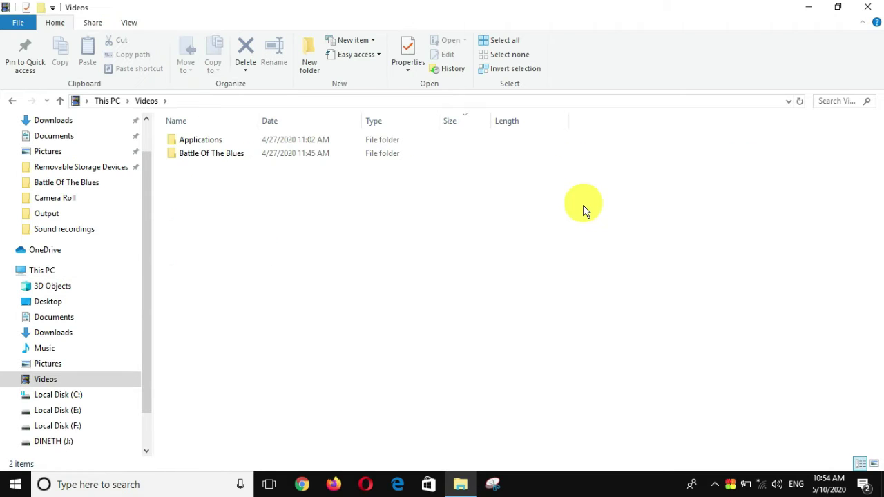
left_click(107, 101)
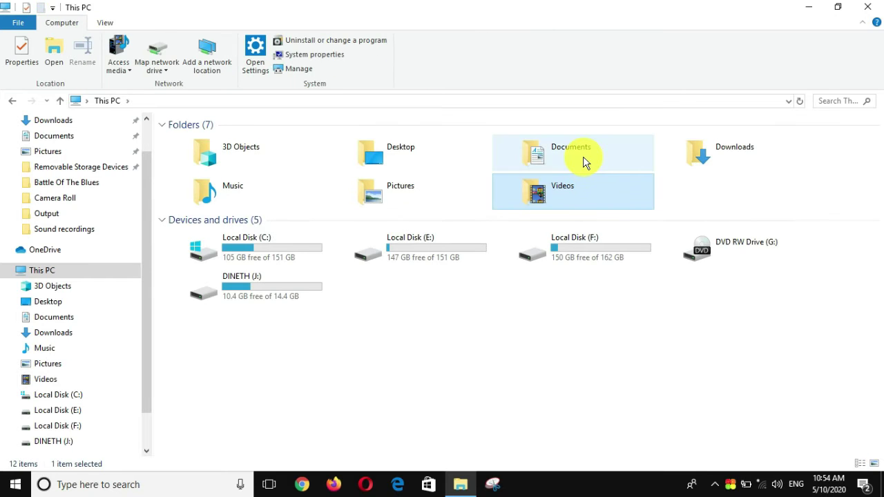
double_click(559, 145)
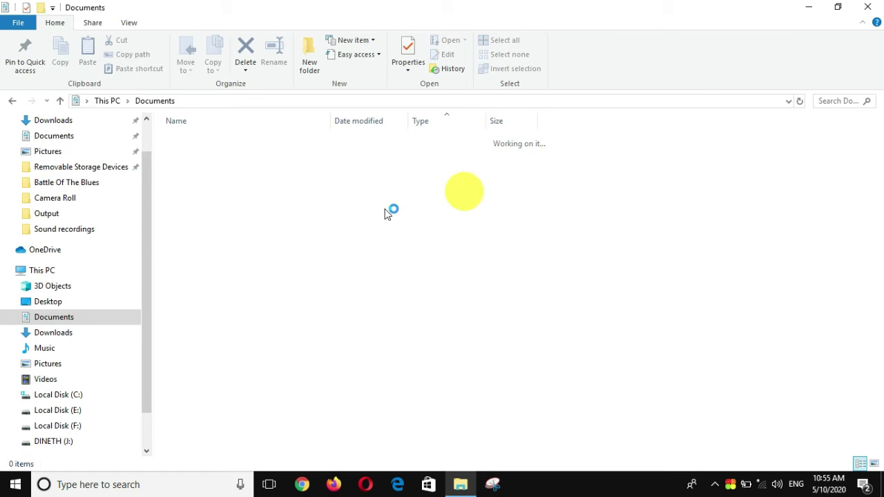
Examine how the files and folders in Documents are arranged in groups by type.
scroll(373, 216, "down", 10)
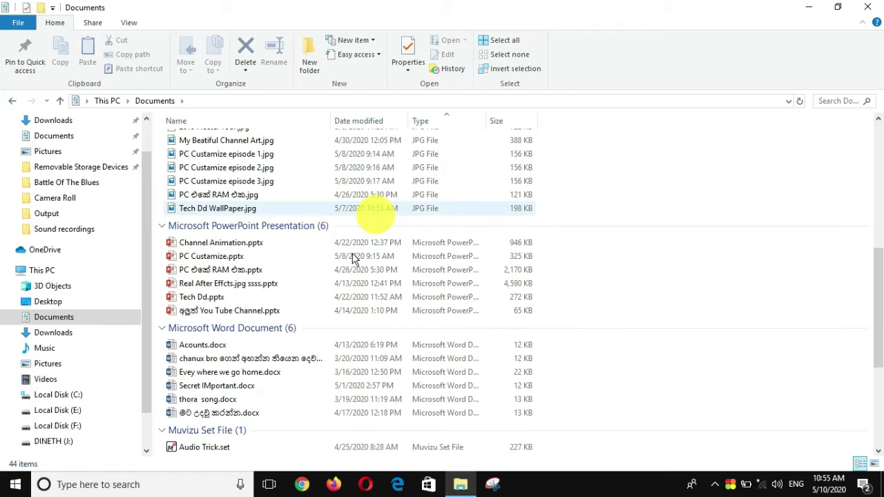
scroll(352, 257, "down", 5)
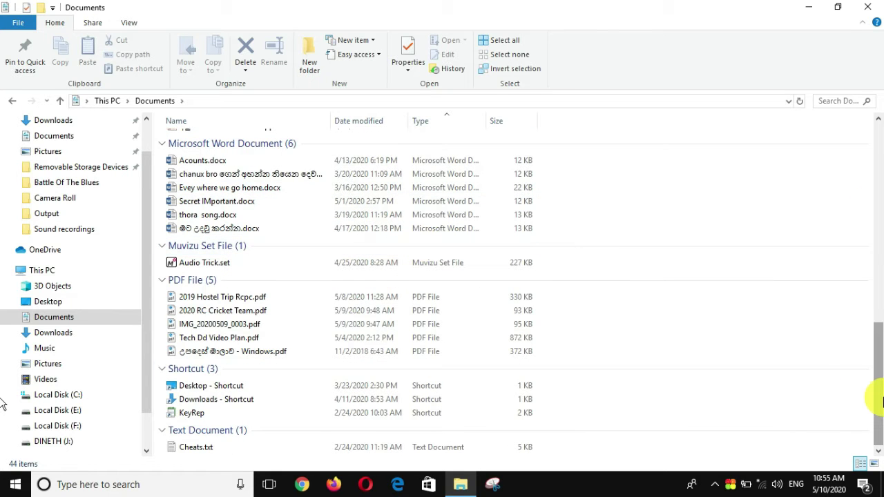
left_click_drag(881, 402, 882, 316)
left_click_drag(880, 352, 878, 159)
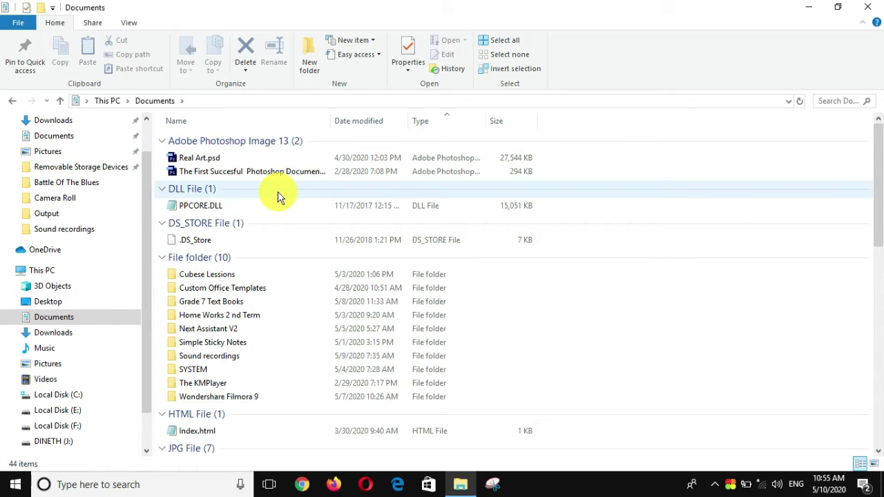
left_click(207, 205)
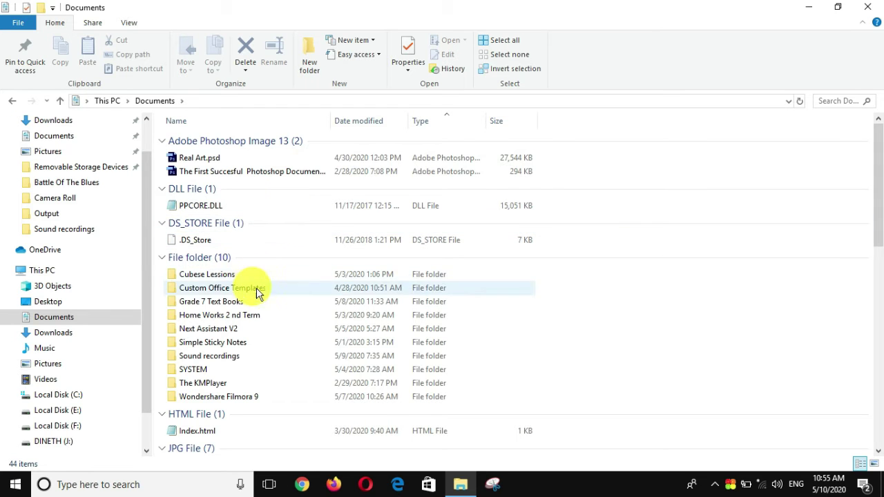
scroll(380, 288, "down", 2)
scroll(376, 284, "down", 2)
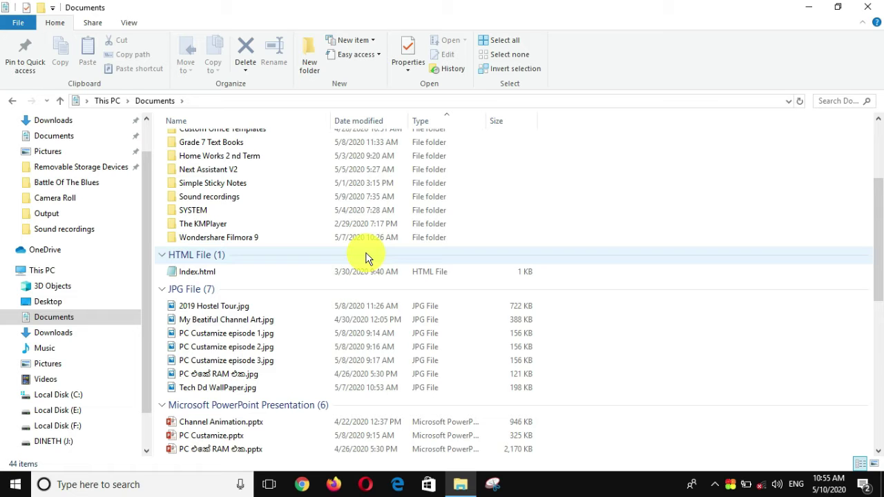
scroll(366, 257, "down", 9)
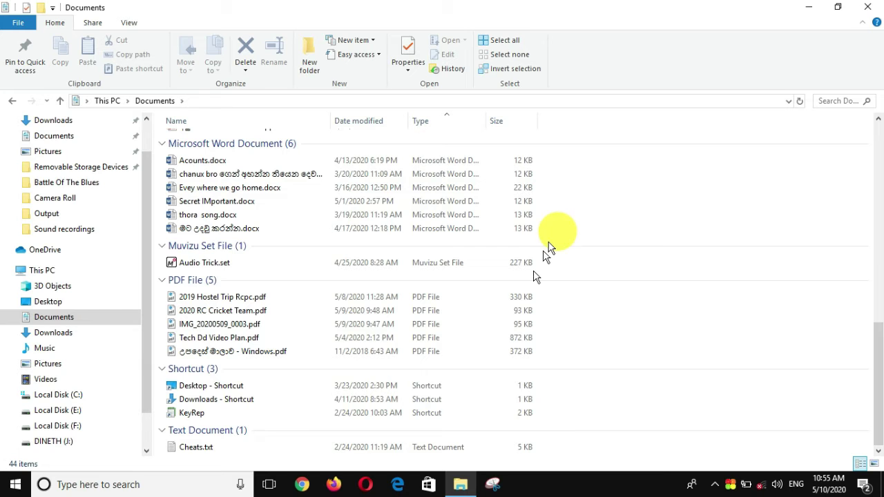
scroll(507, 323, "up", 12)
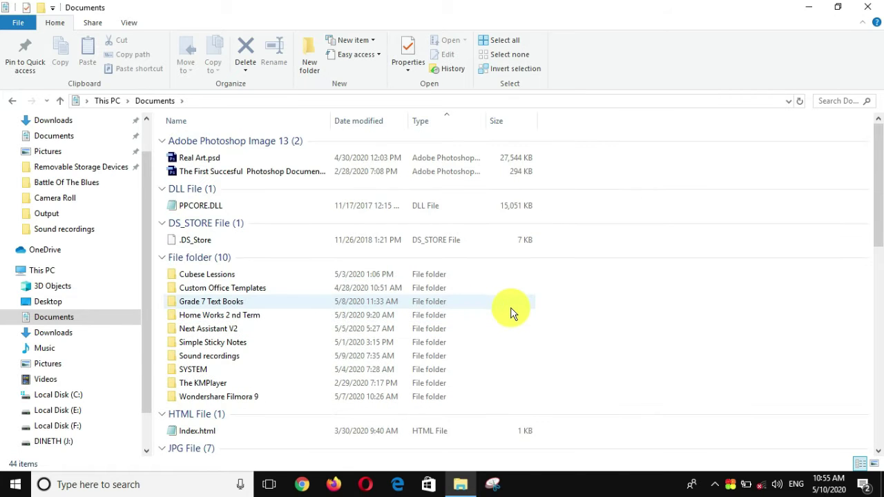
left_click_drag(612, 151, 142, 483)
left_click_drag(568, 158, 637, 243)
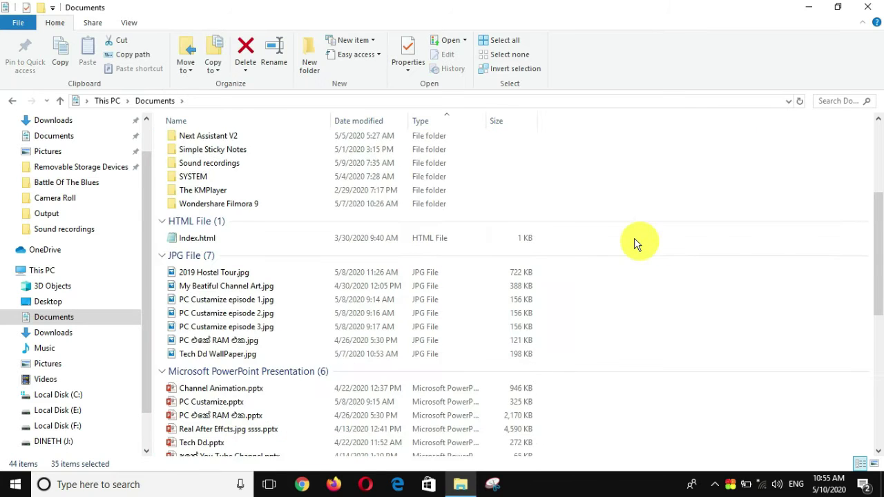
scroll(621, 180, "up", 5)
right_click(609, 165)
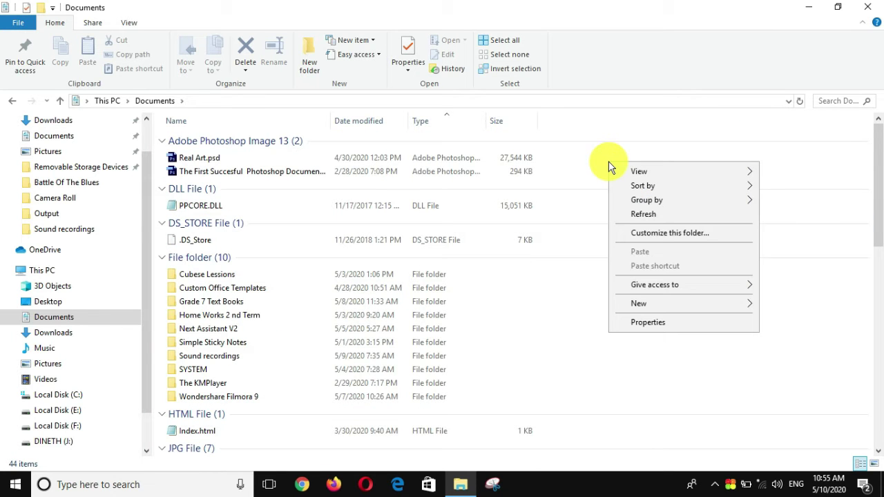
left_click(545, 290)
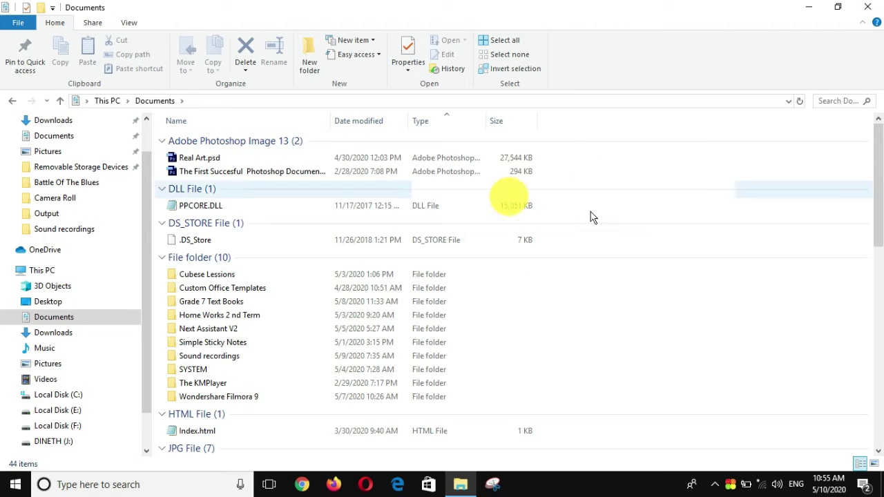
left_click_drag(663, 163, 679, 246)
scroll(642, 229, "up", 10)
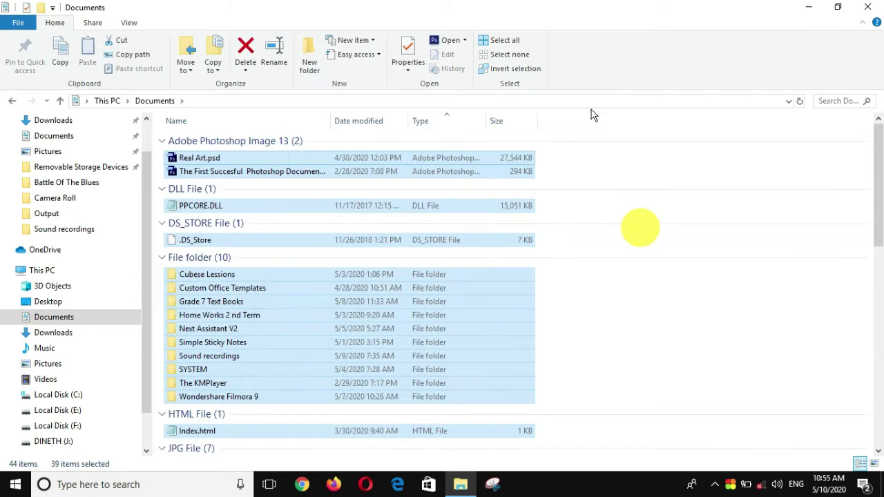
left_click(600, 163)
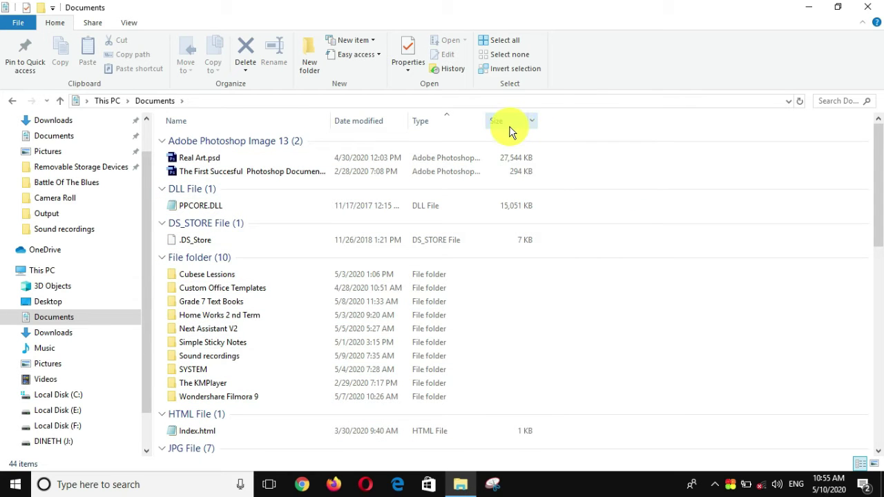
right_click(628, 124)
left_click(591, 152)
Remove the grouping from the Documents folder by setting it to (None), and review the ungrouped list.
right_click(594, 153)
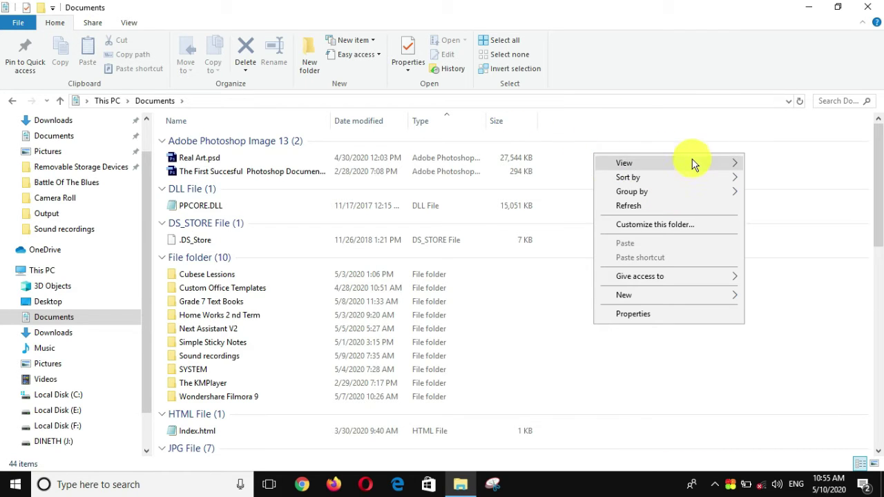
mouse_move(693, 170)
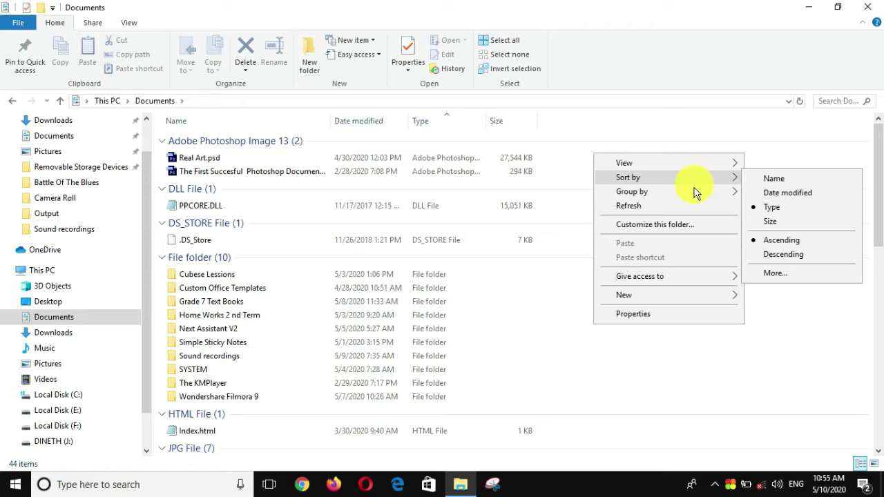
mouse_move(696, 193)
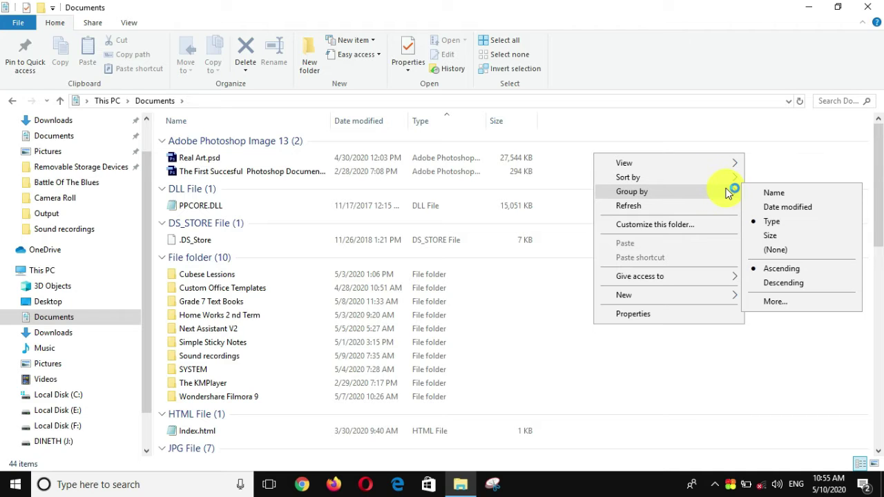
left_click(823, 249)
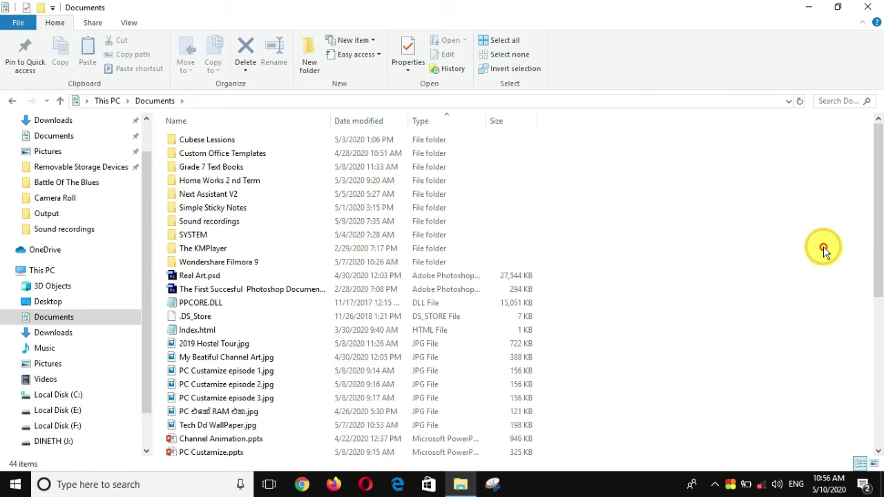
scroll(249, 266, "down", 7)
scroll(252, 255, "up", 7)
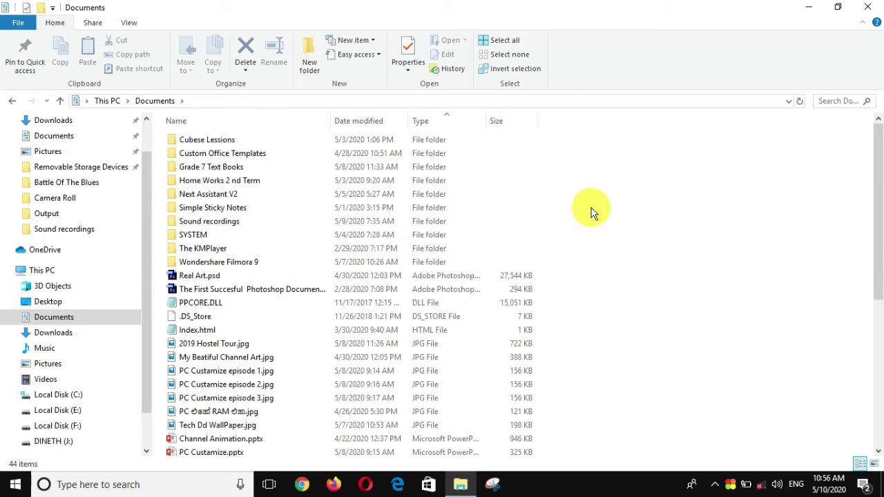
Group the items in the Documents folder by Name and look through the alphabetical groups.
right_click(595, 147)
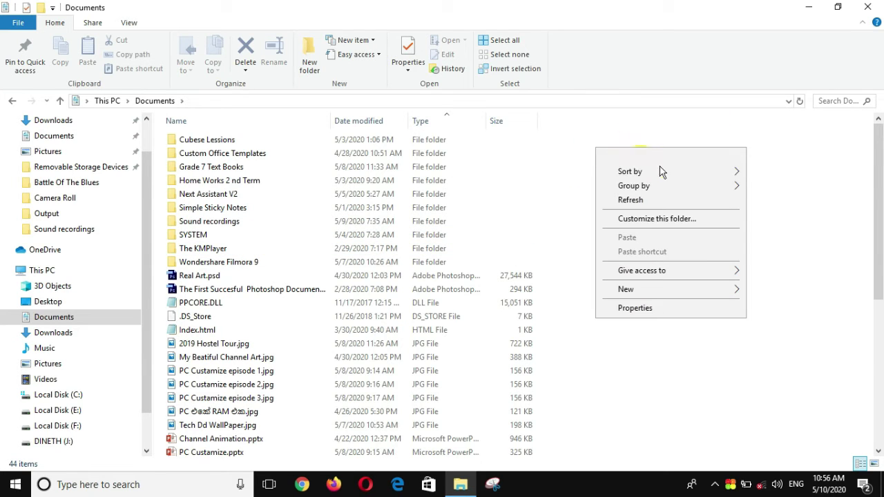
mouse_move(736, 186)
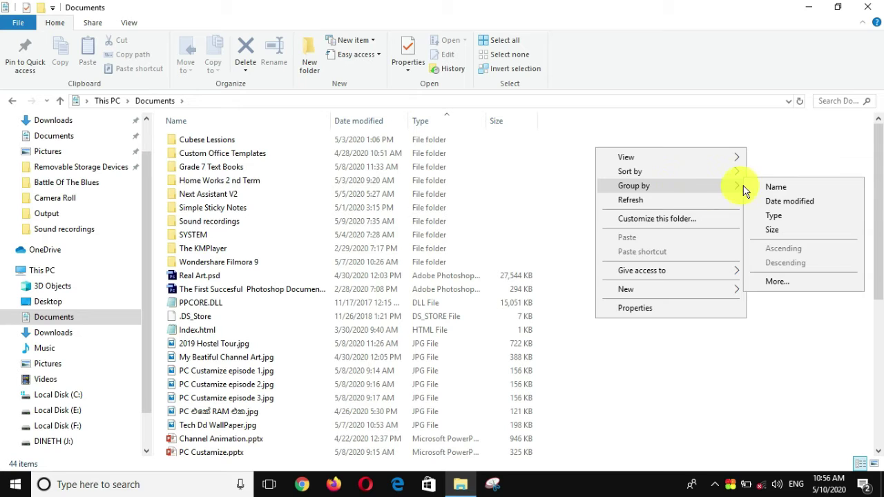
left_click(773, 187)
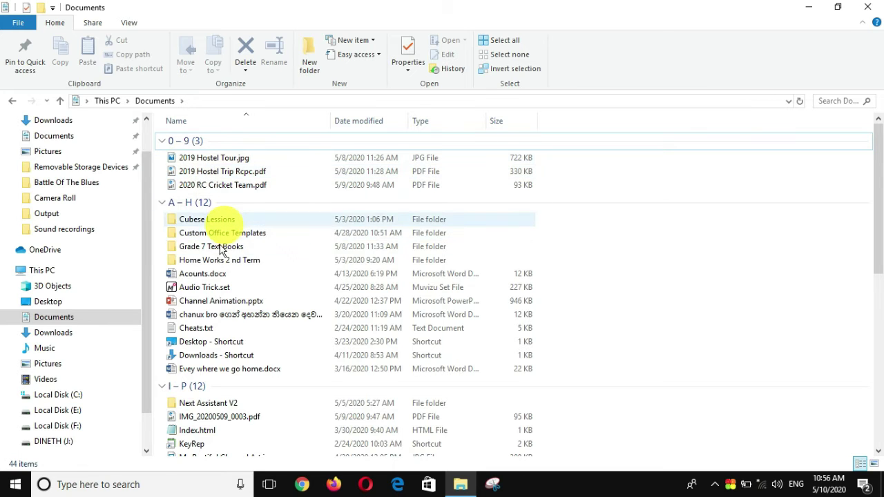
scroll(224, 228, "down", 1)
scroll(274, 218, "down", 5)
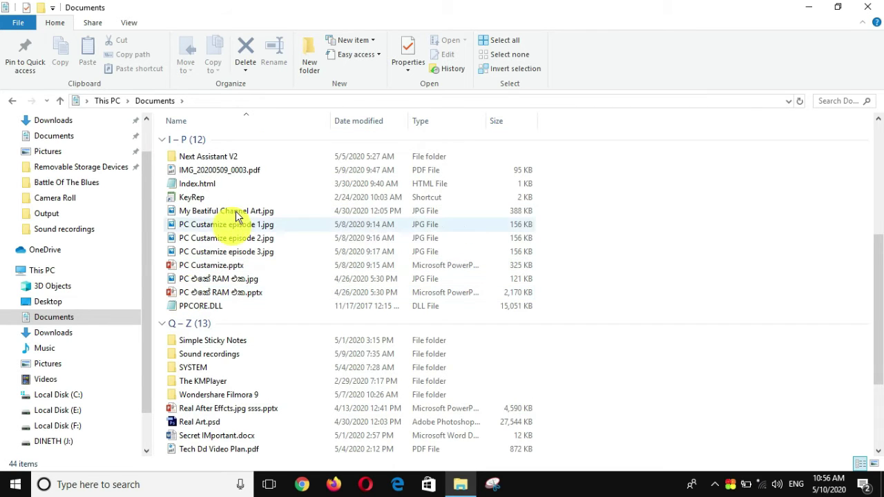
scroll(237, 222, "down", 3)
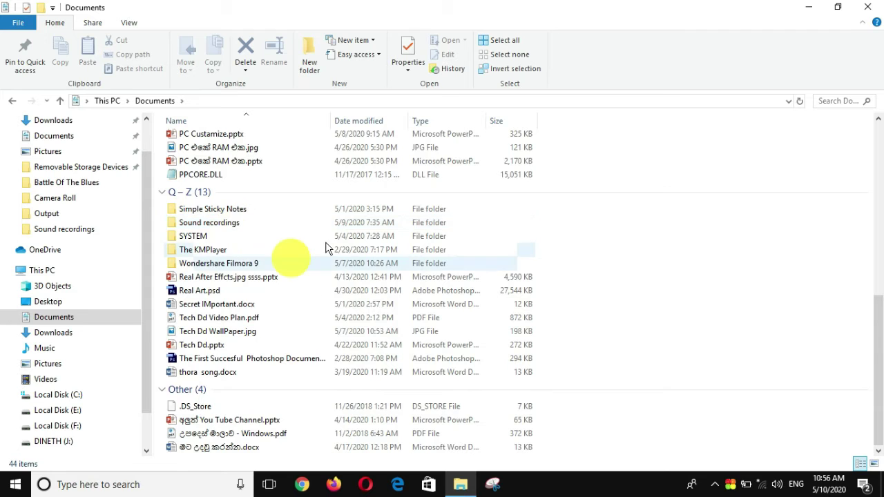
scroll(359, 249, "up", 10)
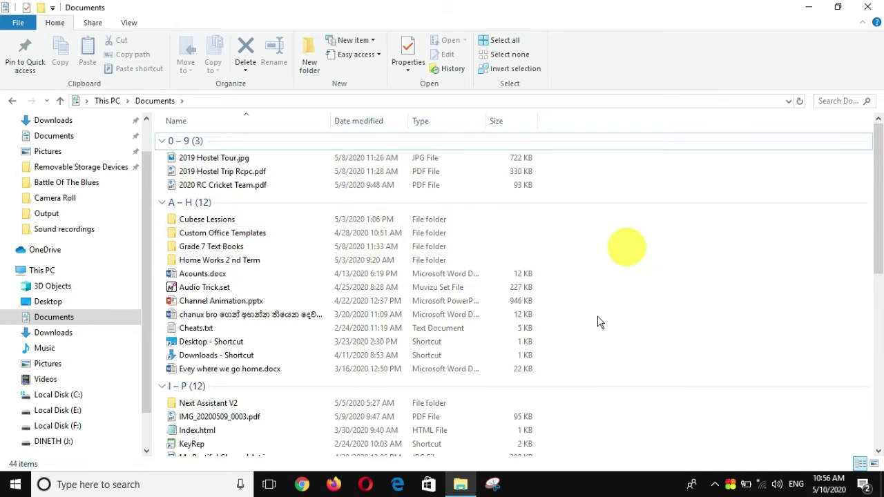
Group the items in the Documents folder by Date modified and look through the date groups.
right_click(789, 174)
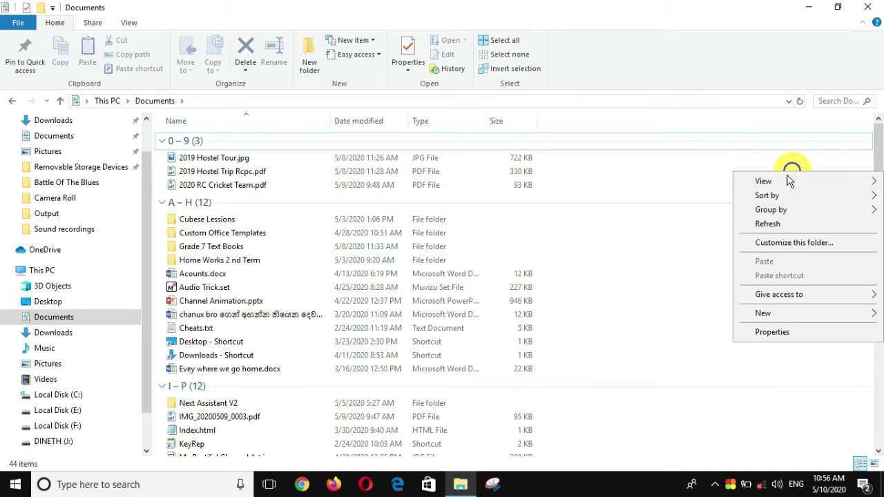
mouse_move(773, 212)
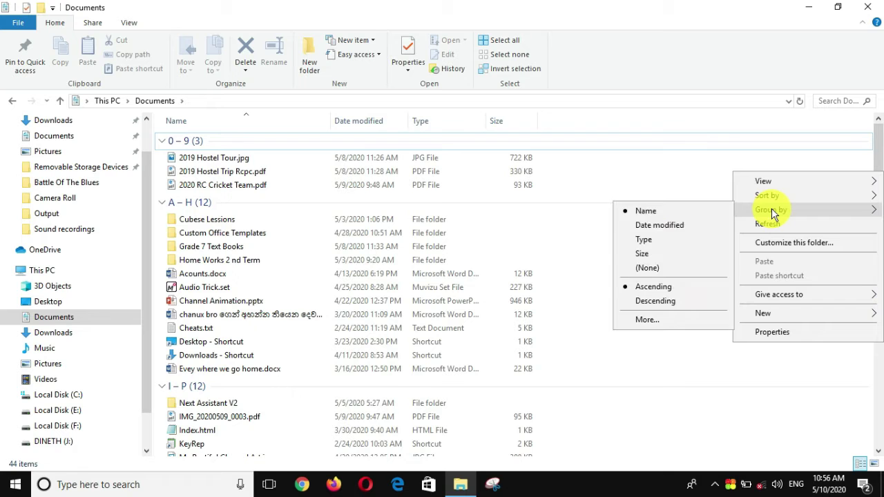
left_click(706, 224)
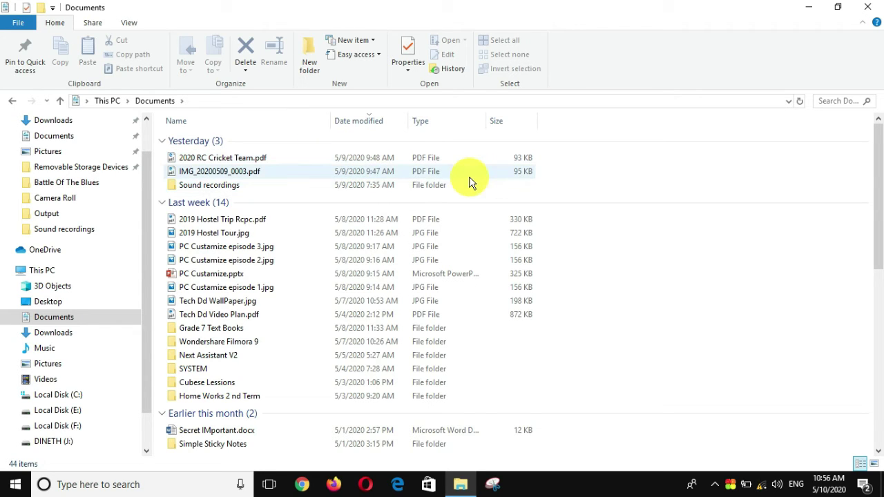
left_click(428, 163)
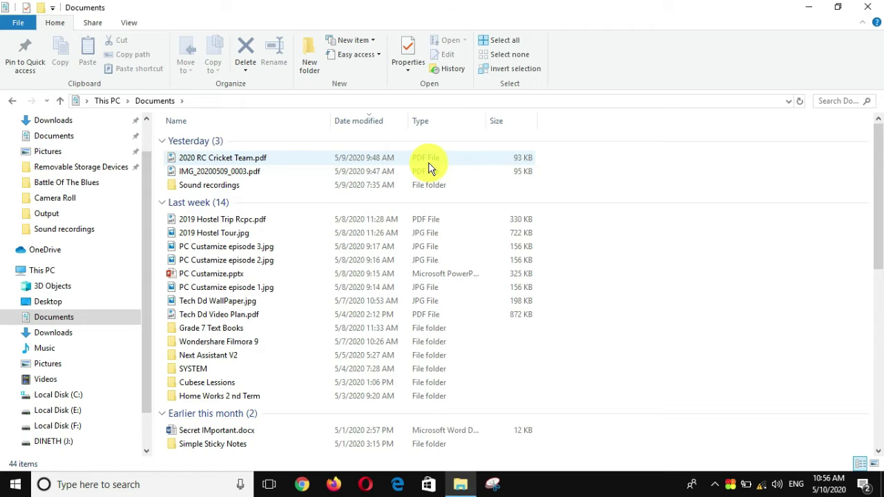
scroll(428, 163, "down", 9)
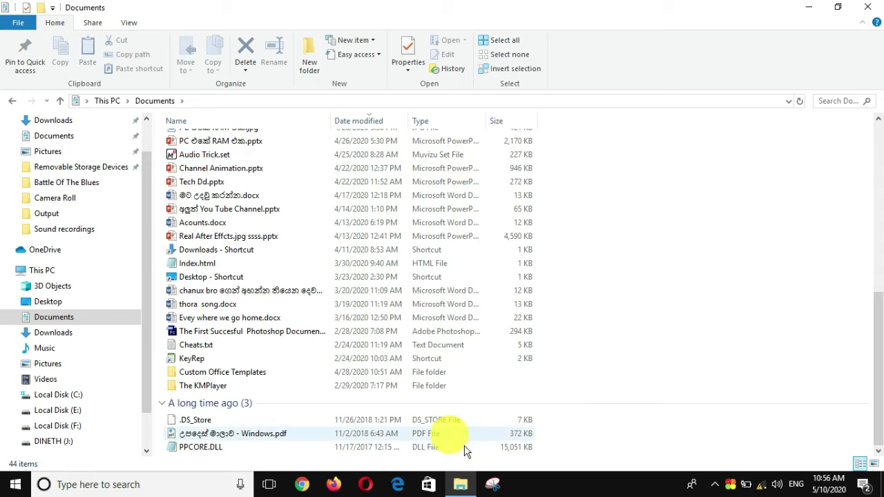
scroll(469, 414, "up", 10)
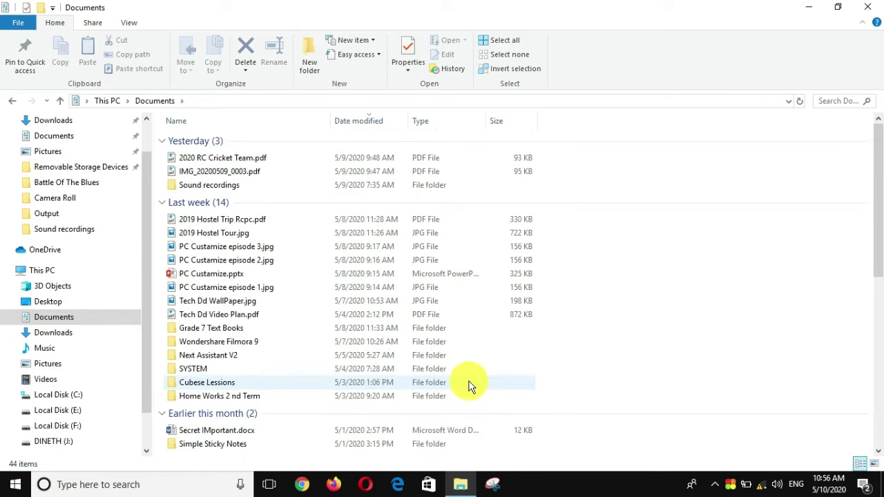
Group the items in the Documents folder by Type and look through the file type groups.
right_click(573, 160)
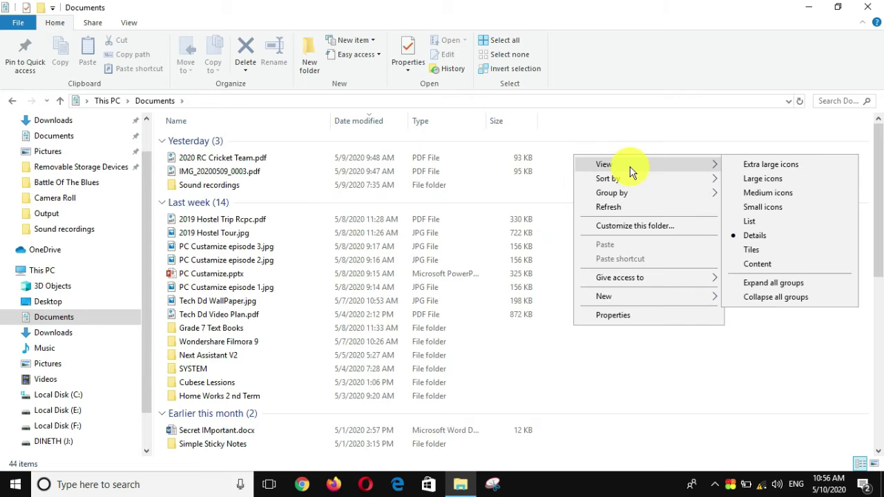
mouse_move(670, 198)
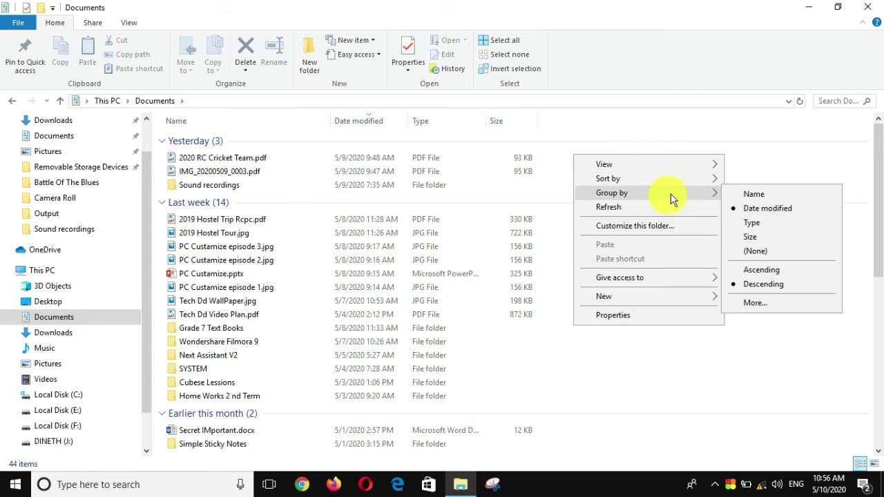
left_click(784, 233)
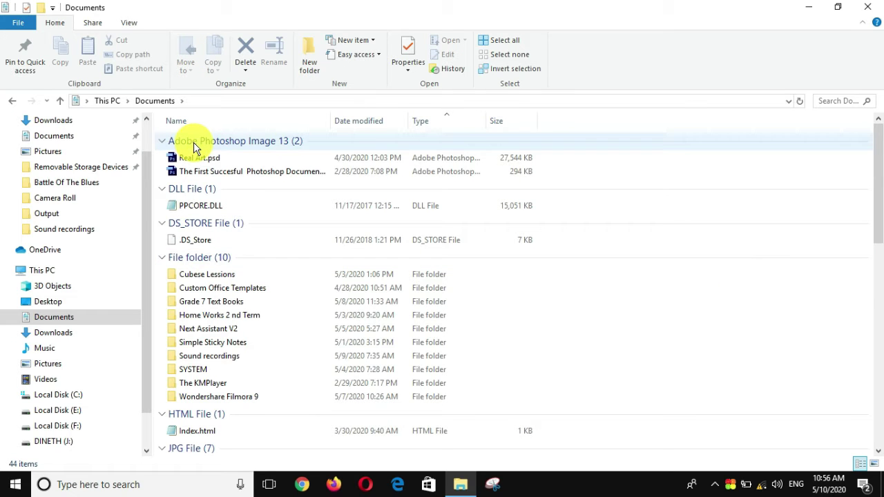
scroll(301, 214, "down", 5)
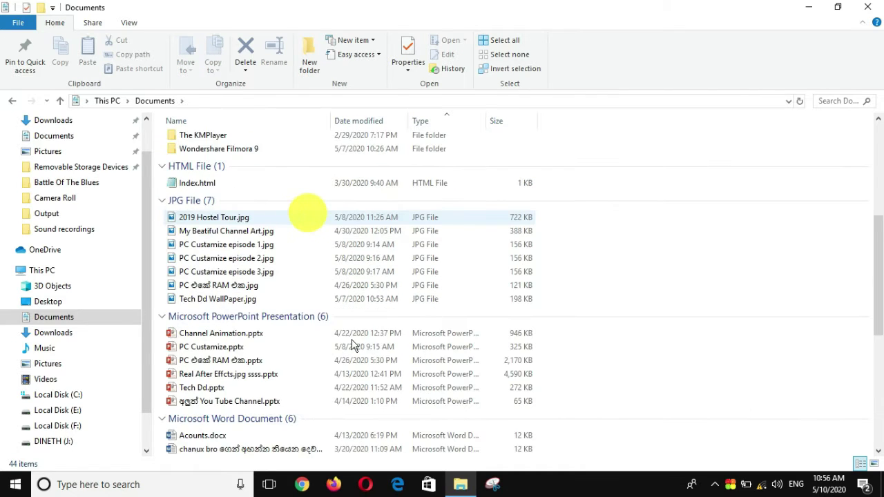
scroll(352, 345, "down", 5)
scroll(363, 331, "up", 10)
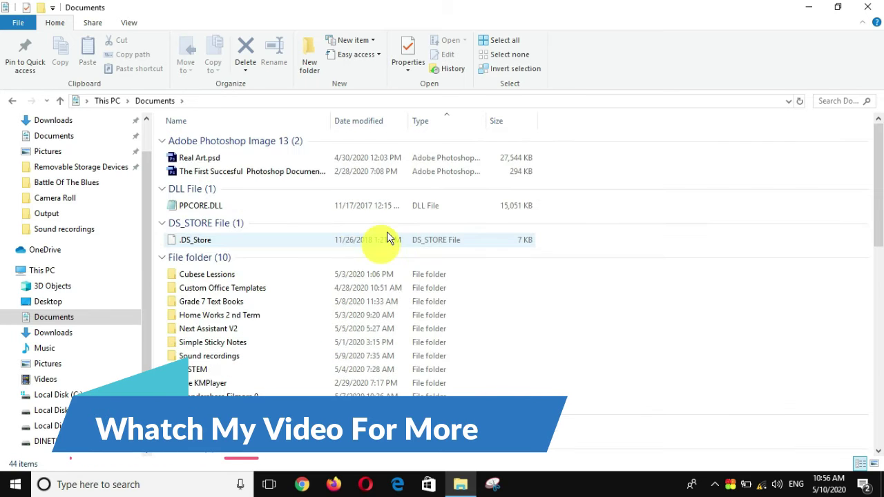
Group the items in the Documents folder by Size and look through the size groups.
right_click(587, 157)
mouse_move(667, 197)
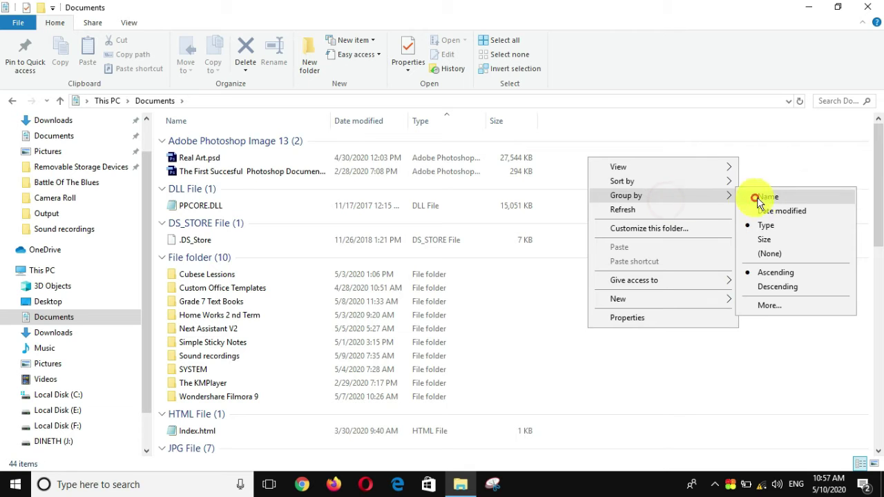
left_click(782, 239)
left_click_drag(698, 153, 852, 322)
left_click(753, 251)
scroll(566, 221, "up", 10)
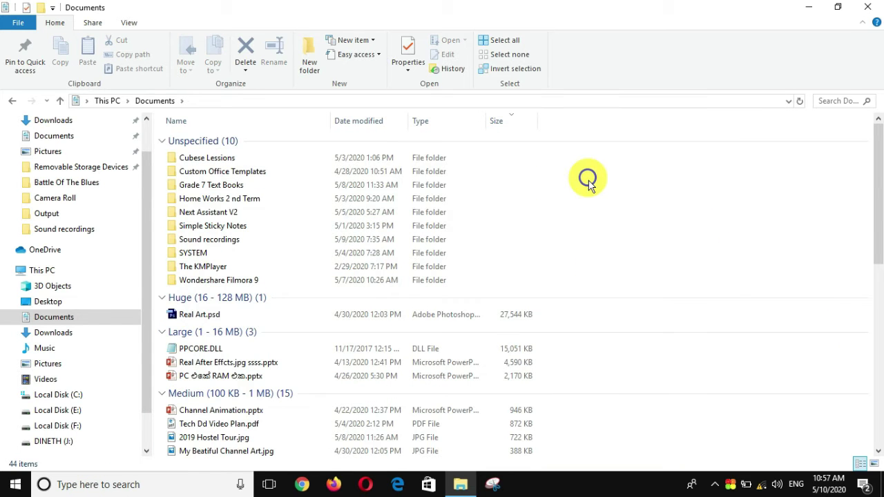
Switch the Documents folder's grouping back to Type, review the list and close the folder window.
right_click(589, 158)
mouse_move(690, 195)
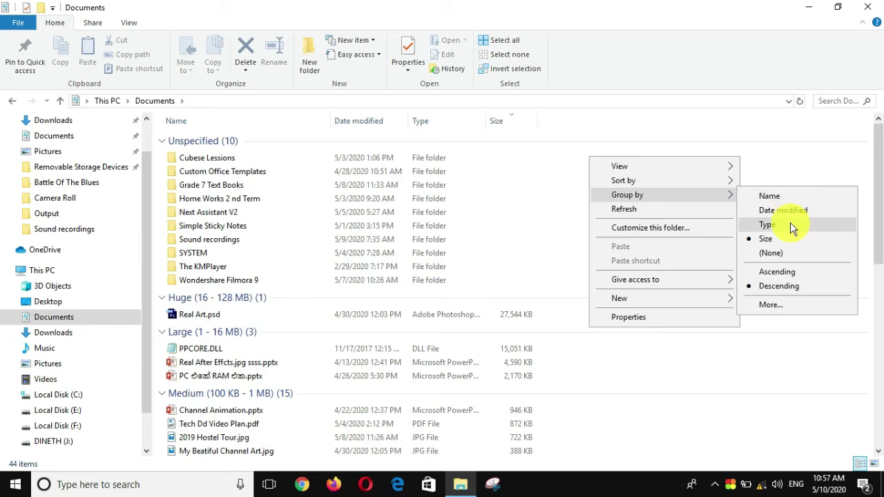
left_click(788, 223)
scroll(698, 254, "down", 7)
scroll(659, 227, "up", 7)
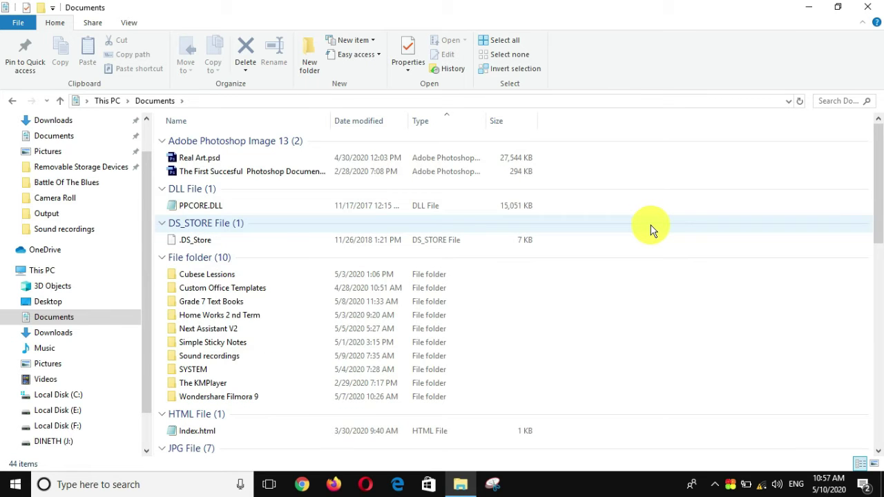
left_click(867, 7)
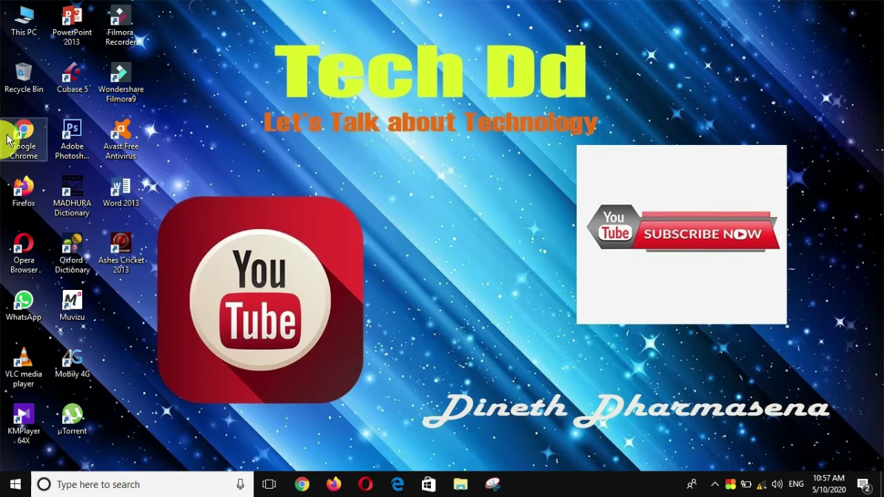
Open the Recycle Bin to check its contents, and open This PC briefly, closing each window again.
left_click(12, 73)
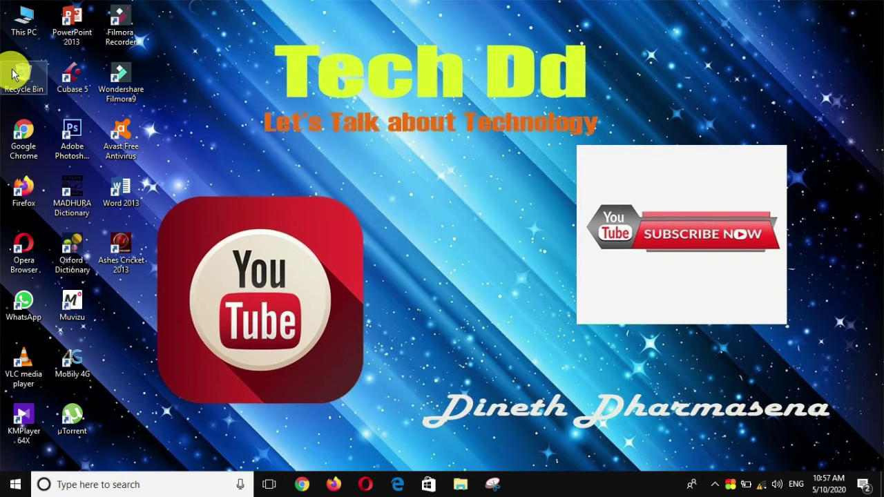
double_click(17, 73)
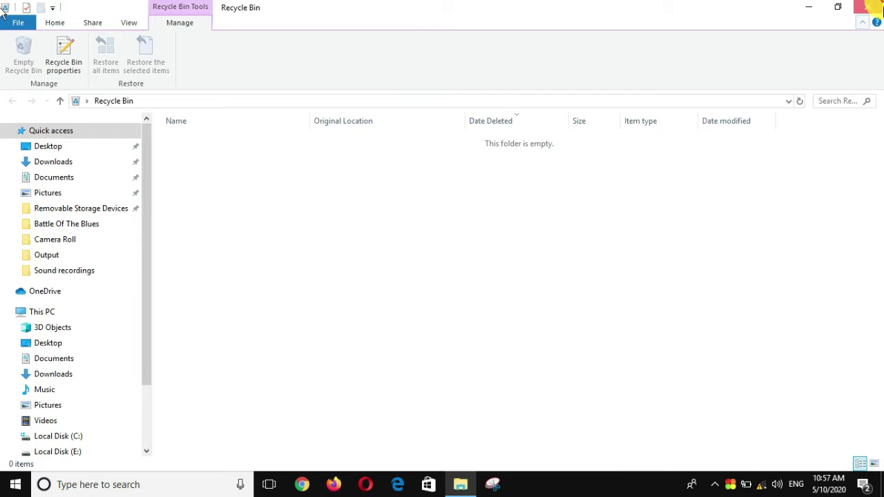
left_click(867, 7)
left_click(9, 13)
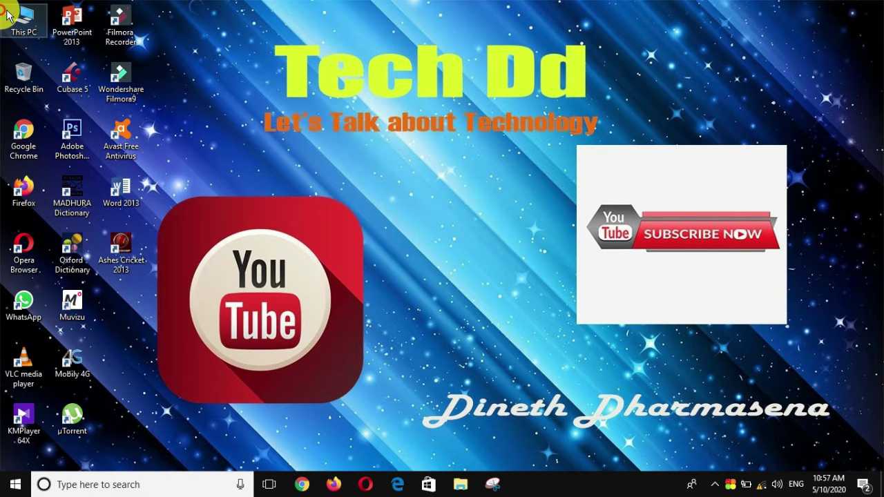
double_click(4, 13)
left_click(867, 7)
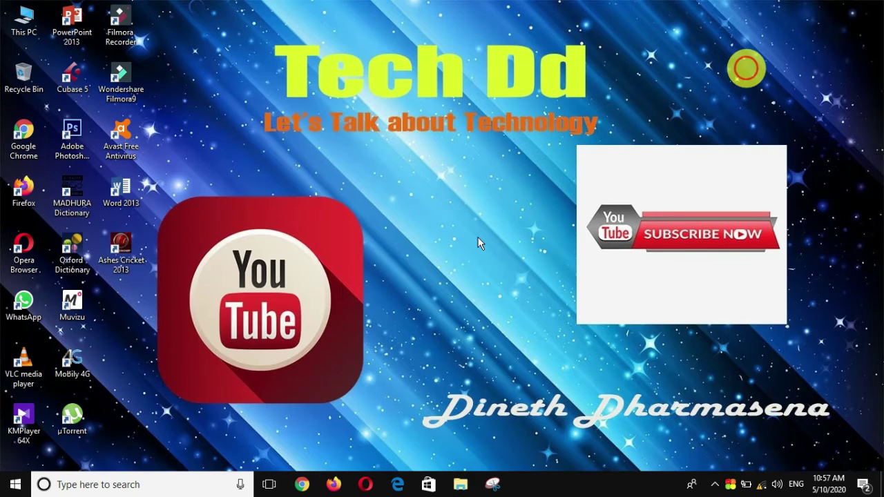
Create a new folder on the desktop and name it blabla.
right_click(473, 214)
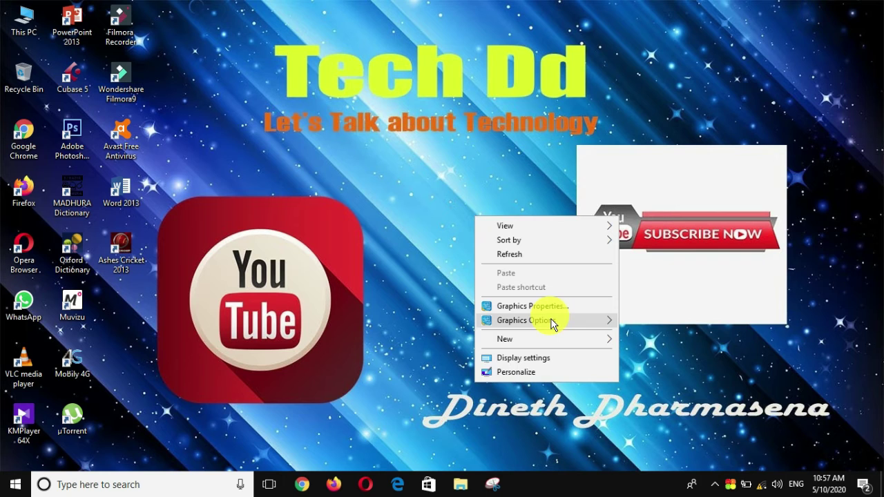
left_click(598, 339)
left_click(652, 164)
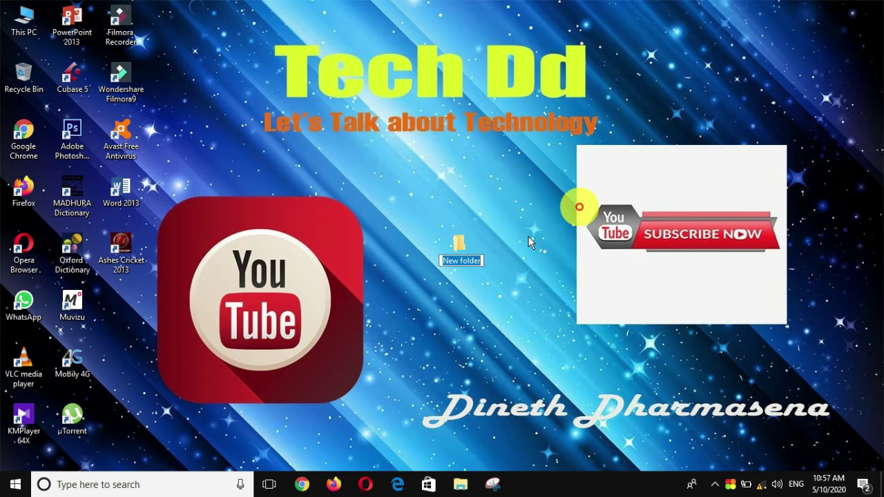
type("bla")
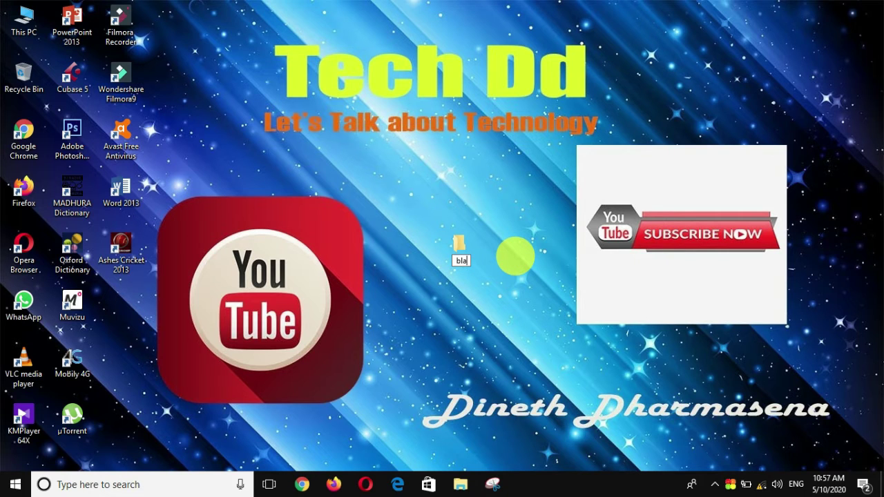
type("bla")
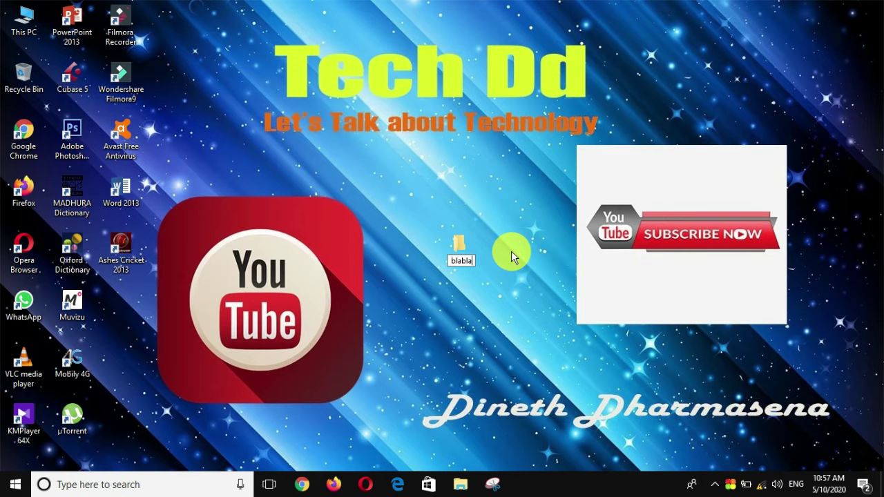
key("Return")
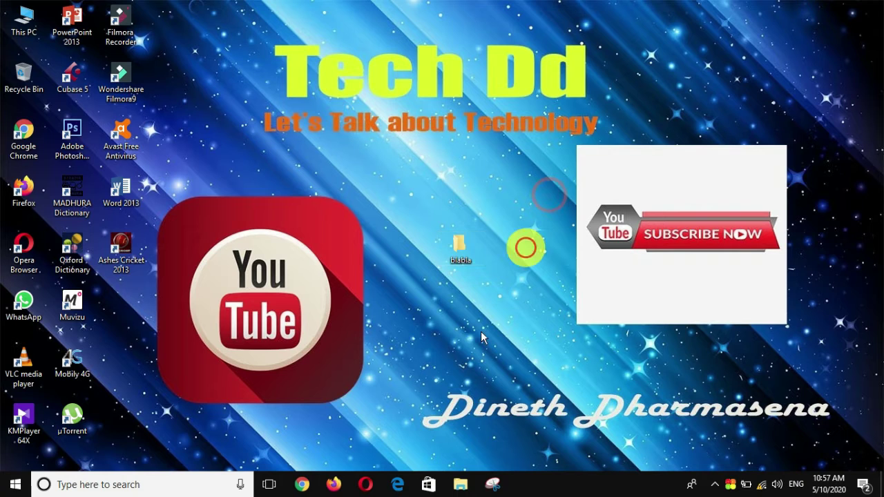
Delete the blabla folder from the desktop and open the Recycle Bin.
right_click(461, 255)
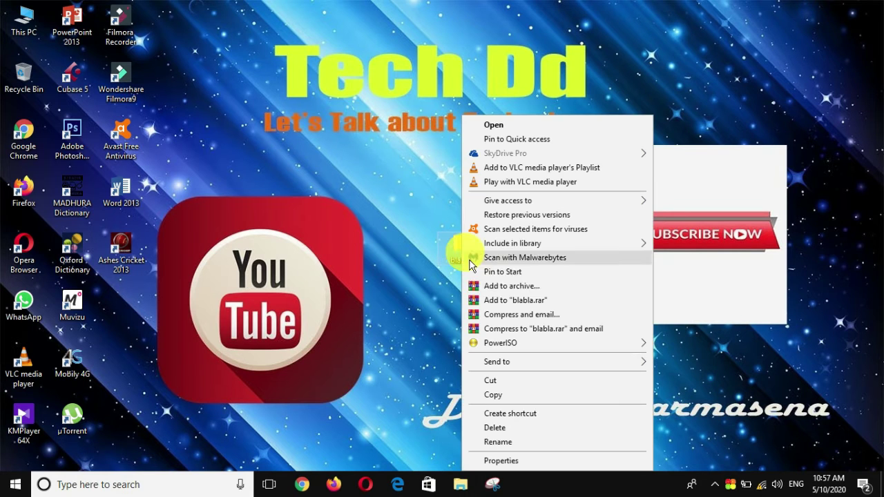
left_click(524, 428)
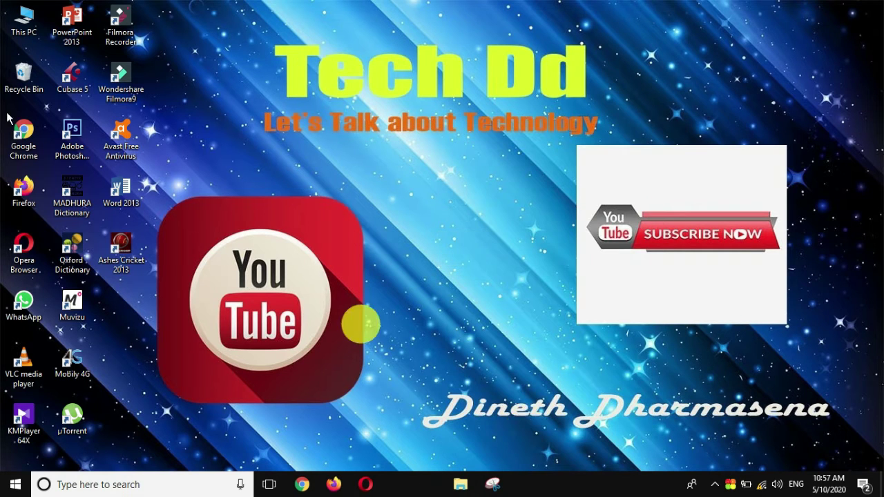
right_click(22, 78)
left_click(248, 95)
left_click(31, 69)
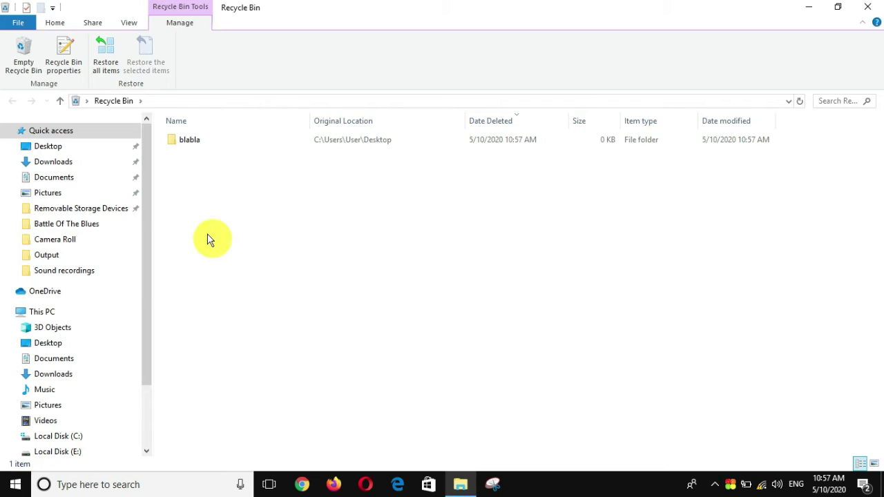
Open the properties of the deleted blabla folder in the Recycle Bin and examine its details.
left_click_drag(209, 238, 302, 105)
left_click(222, 249)
left_click(355, 132)
left_click(337, 184)
key("ctrl+a")
left_click(410, 229)
left_click(362, 140)
double_click(361, 141)
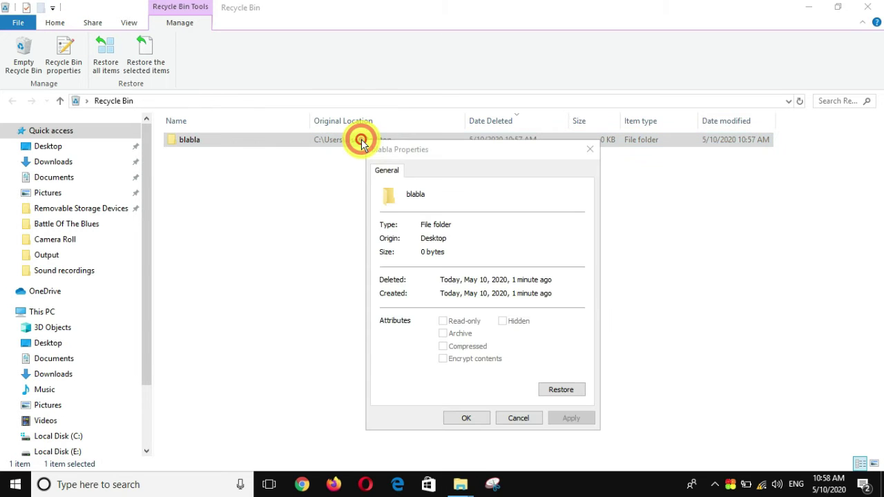
left_click_drag(463, 149, 428, 89)
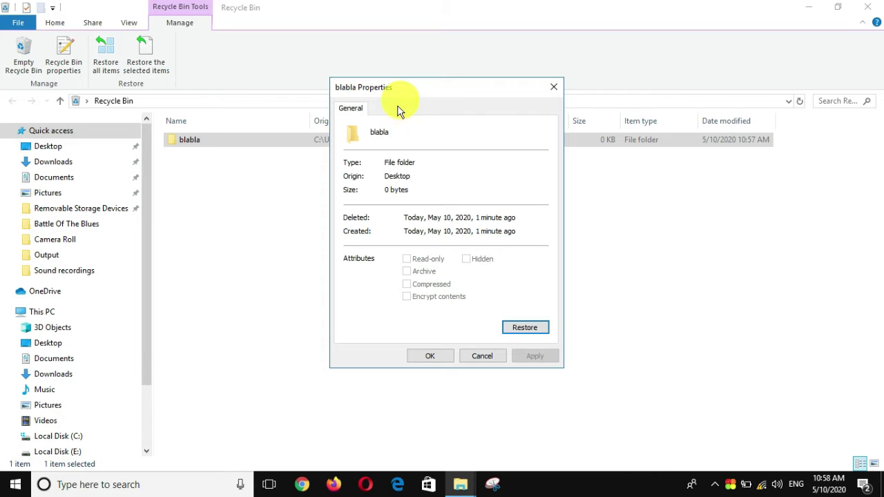
Restore the blabla folder from its properties, and close the properties dialog and the Recycle Bin.
left_click(525, 329)
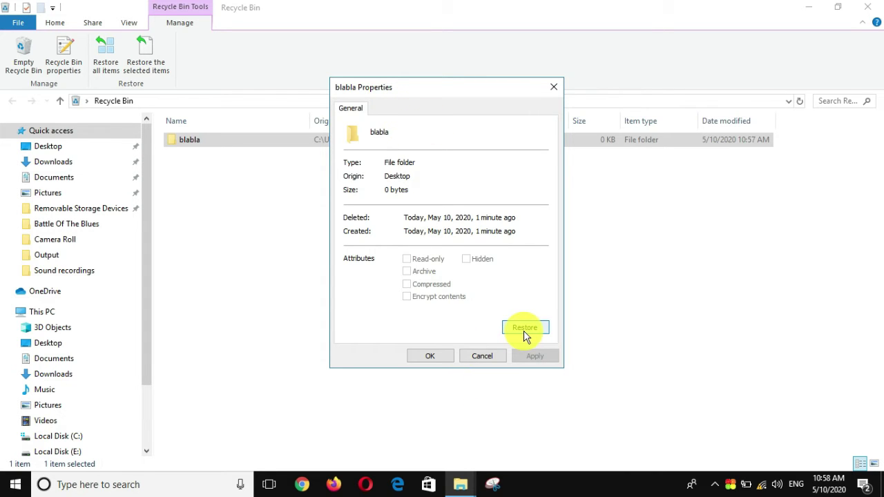
left_click(525, 330)
left_click(571, 70)
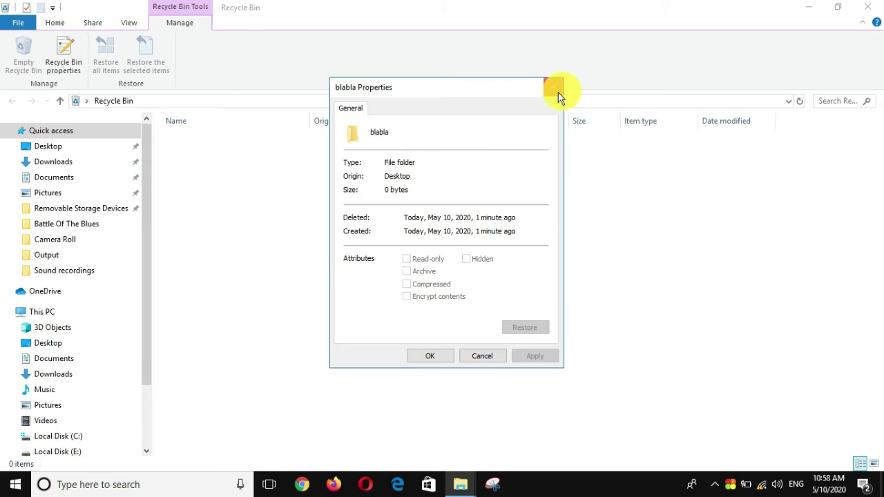
left_click(556, 88)
left_click(865, 13)
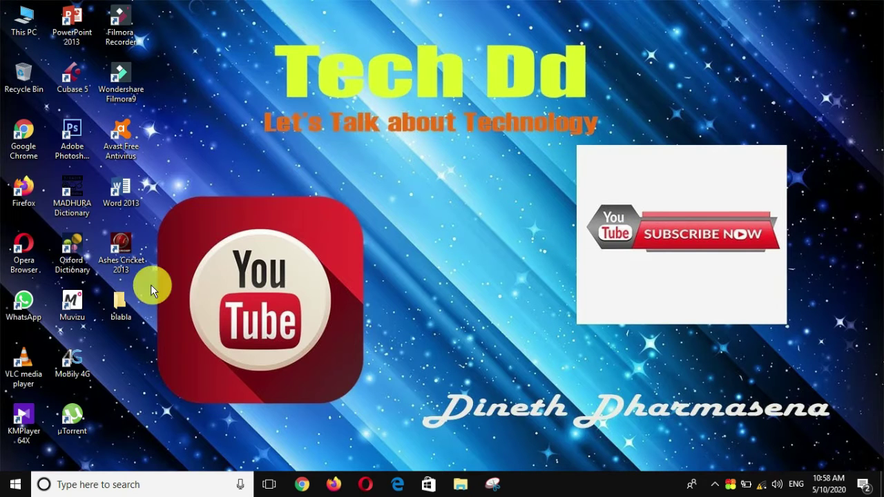
Move the restored blabla folder to the middle of the desktop and delete it.
left_click_drag(422, 188, 460, 189)
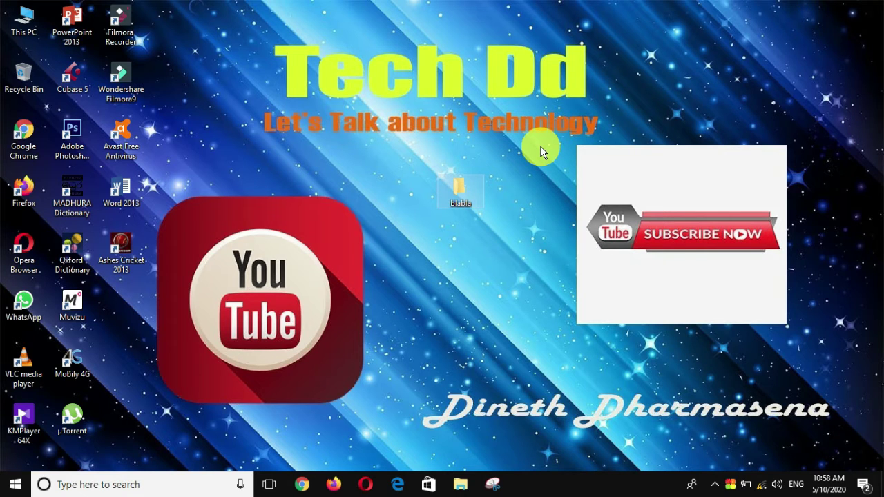
left_click(476, 196)
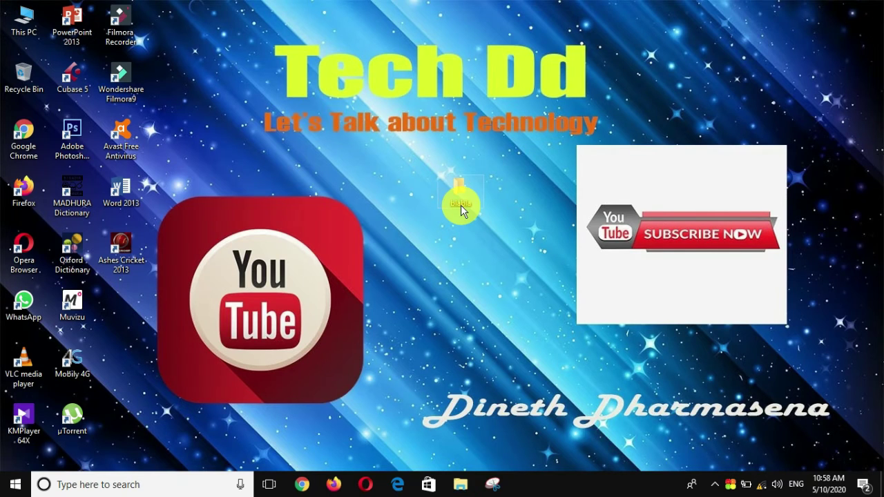
left_click(461, 207)
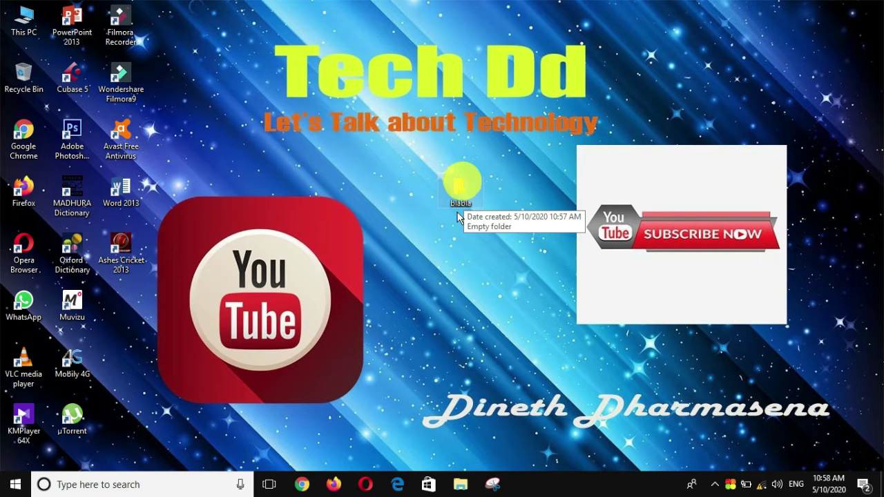
right_click(458, 211)
left_click(460, 192)
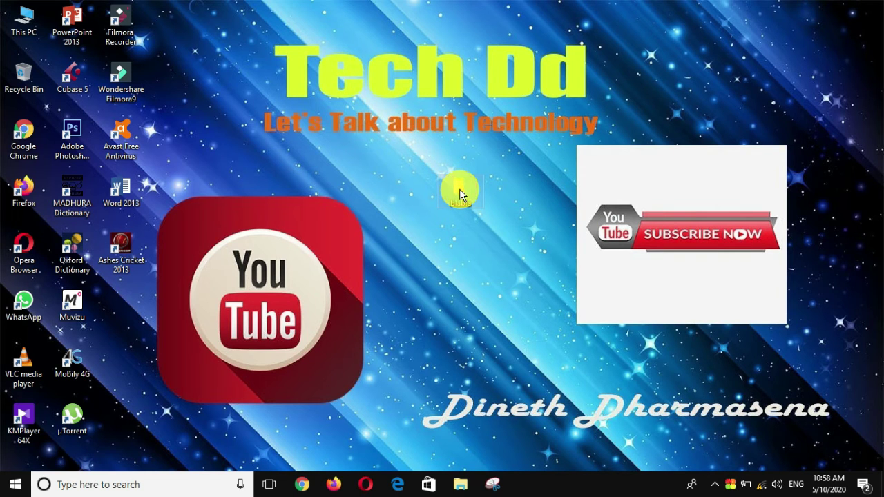
Open the Recycle Bin, empty it to permanently delete the blabla folder, and close the window.
double_click(23, 69)
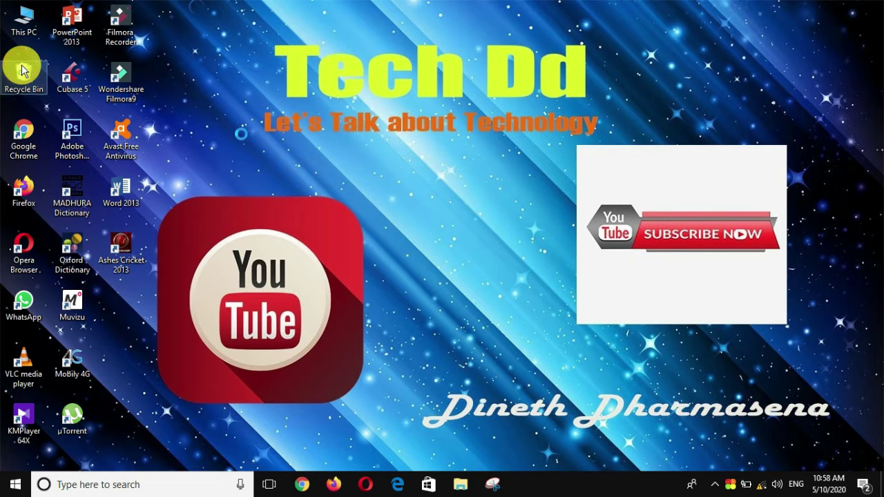
left_click_drag(251, 195, 271, 138)
left_click(280, 224)
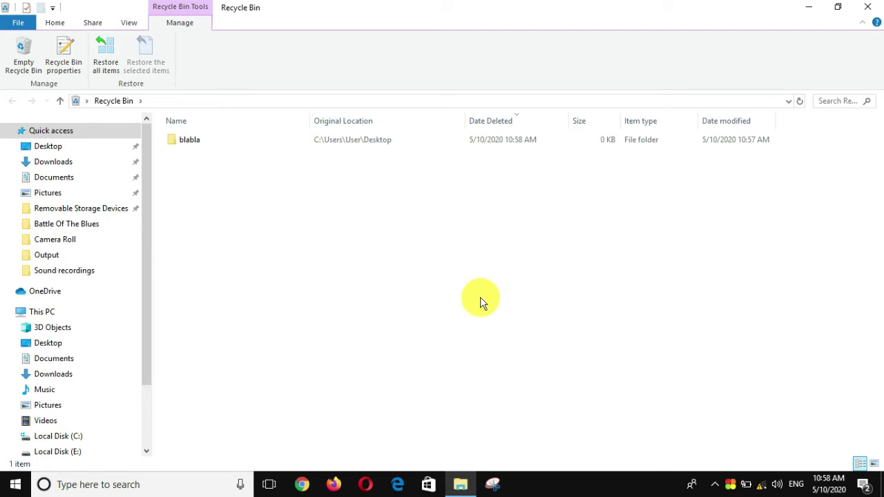
left_click_drag(479, 297, 532, 92)
left_click(510, 187)
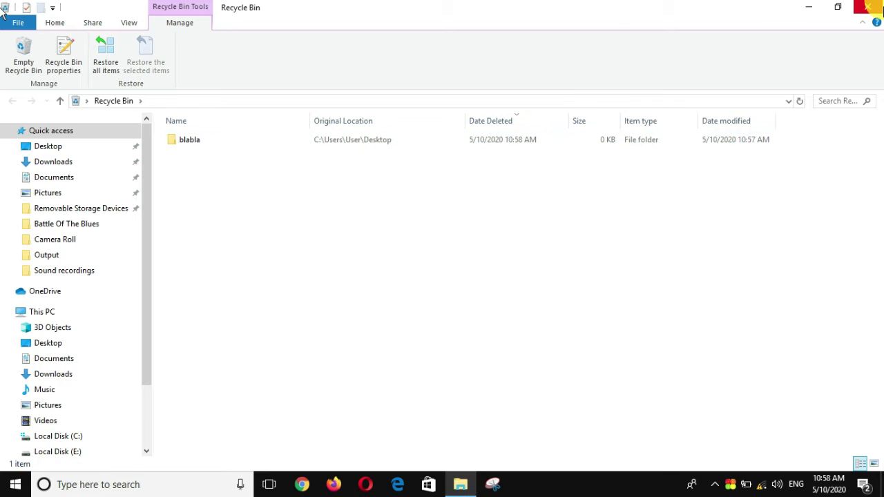
left_click(10, 484)
left_click(25, 61)
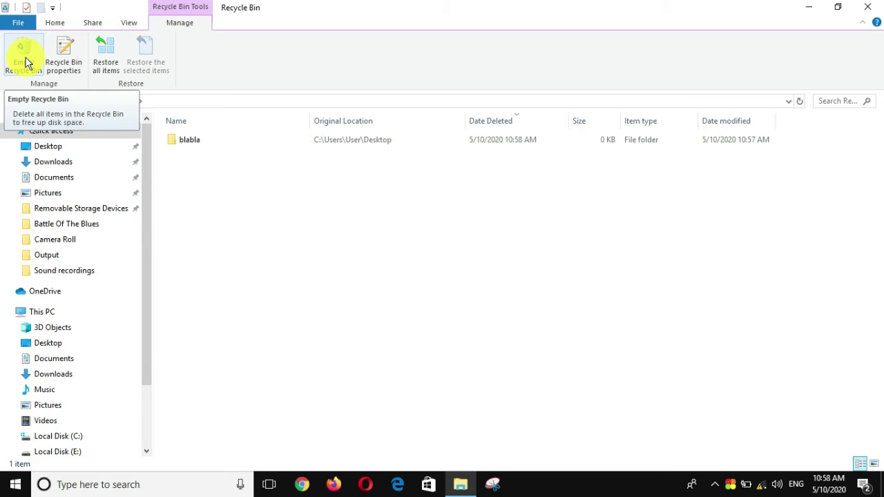
left_click(25, 60)
left_click_drag(457, 164, 458, 126)
left_click(488, 261)
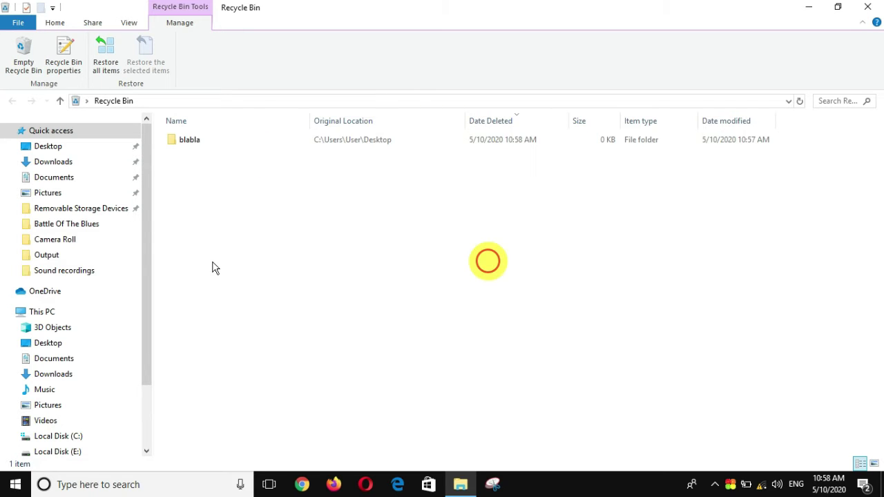
left_click(867, 6)
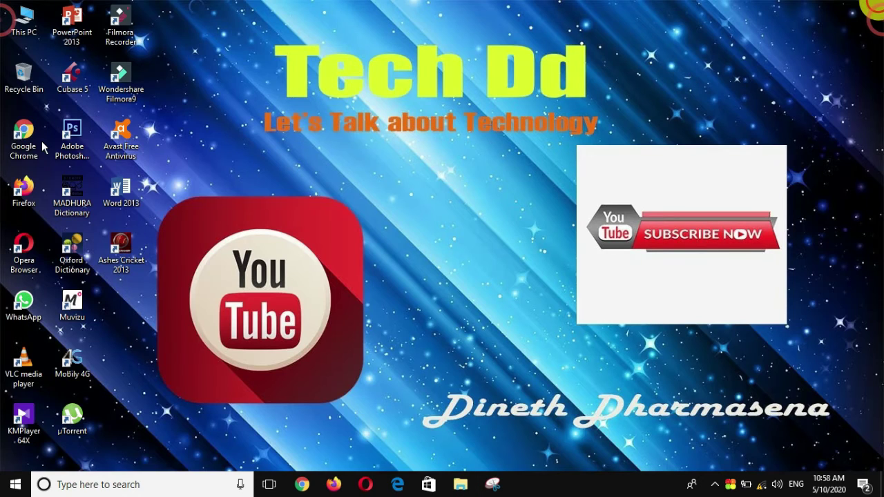
Create two new folders with default names on the desktop.
right_click(520, 32)
mouse_move(612, 153)
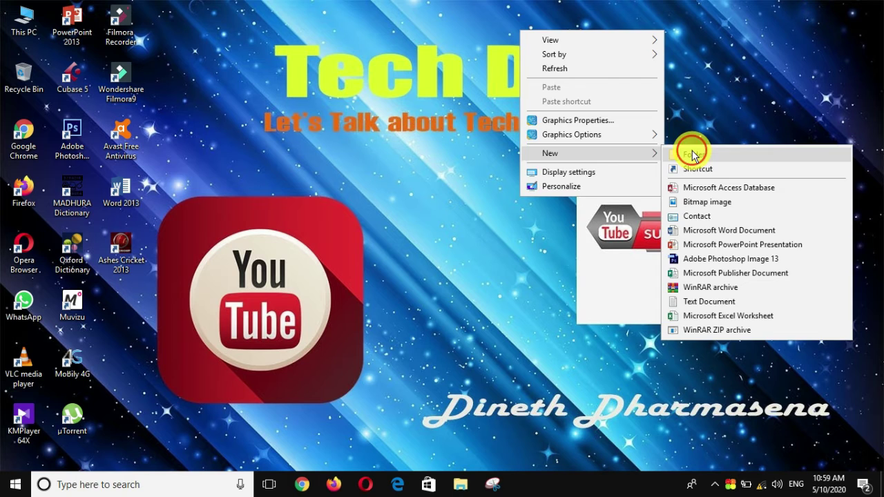
left_click(693, 155)
key("shift+F10")
left_click(653, 56)
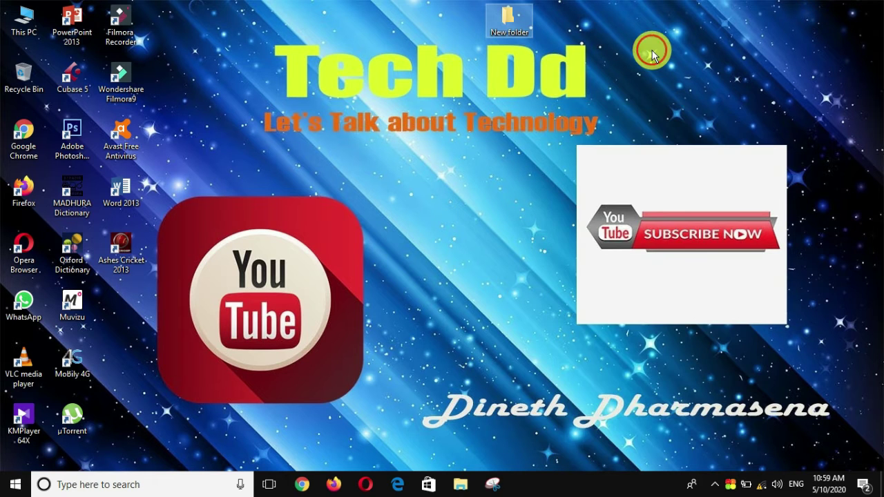
right_click(652, 52)
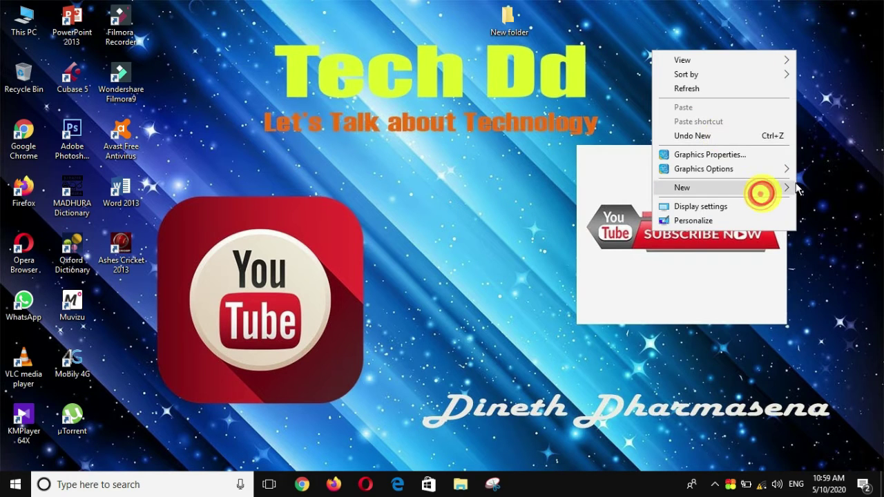
left_click(722, 192)
left_click(617, 188)
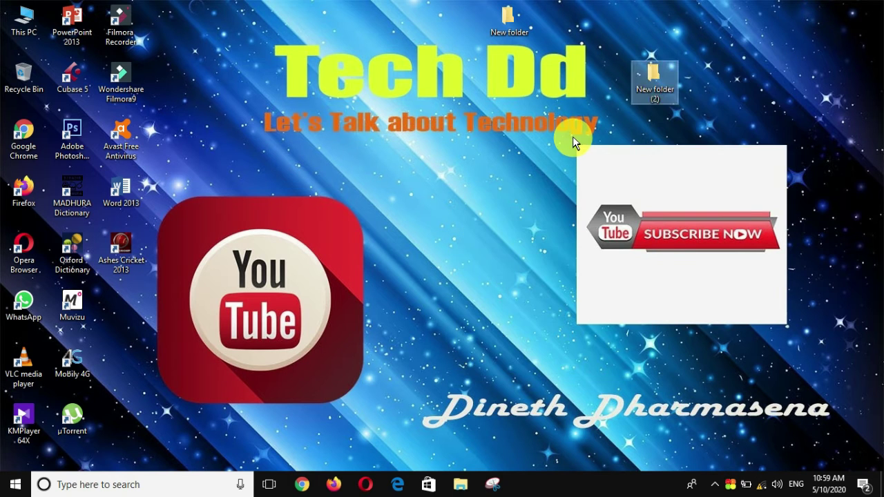
Create a new text document on the desktop, keeping its default name.
right_click(485, 192)
left_click(579, 330)
left_click(642, 297)
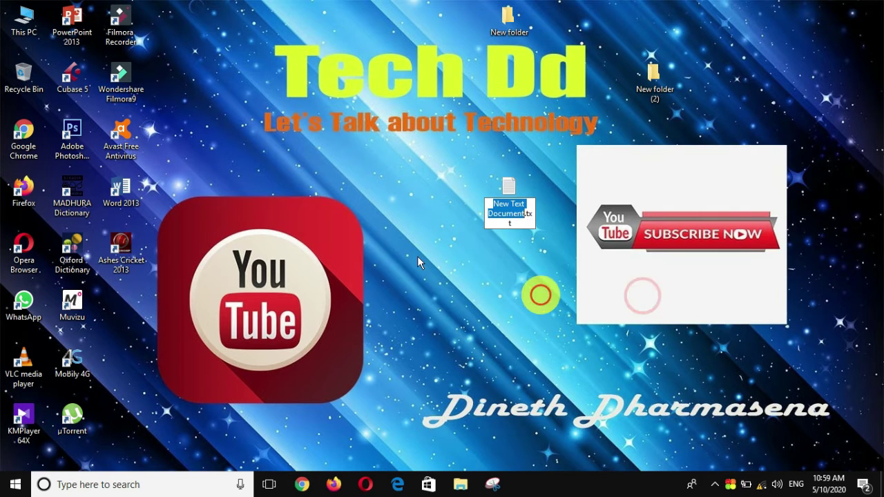
left_click(442, 254)
Select the two new folders and the new text document on the desktop and delete them together.
left_click_drag(408, 372, 799, 11)
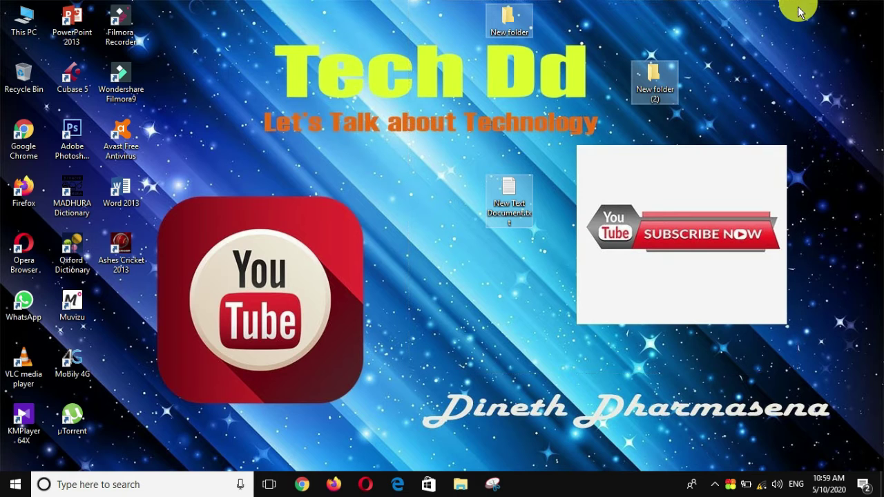
key("ctrl+a")
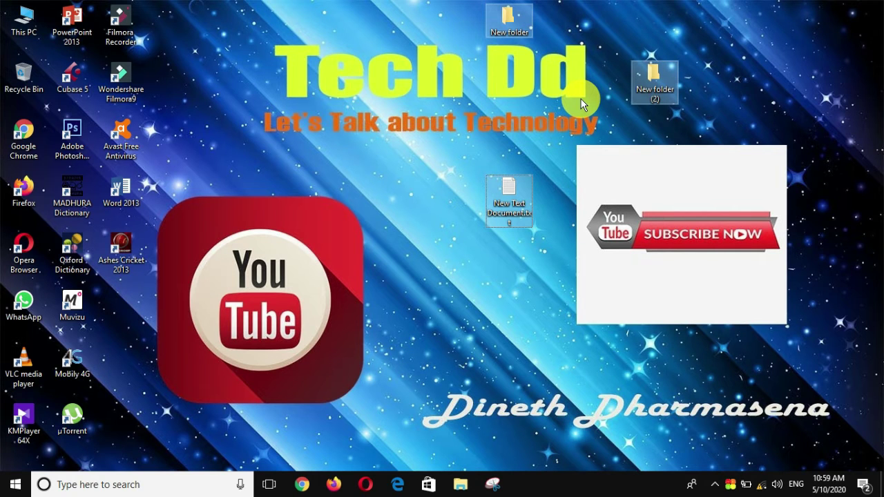
key("Delete")
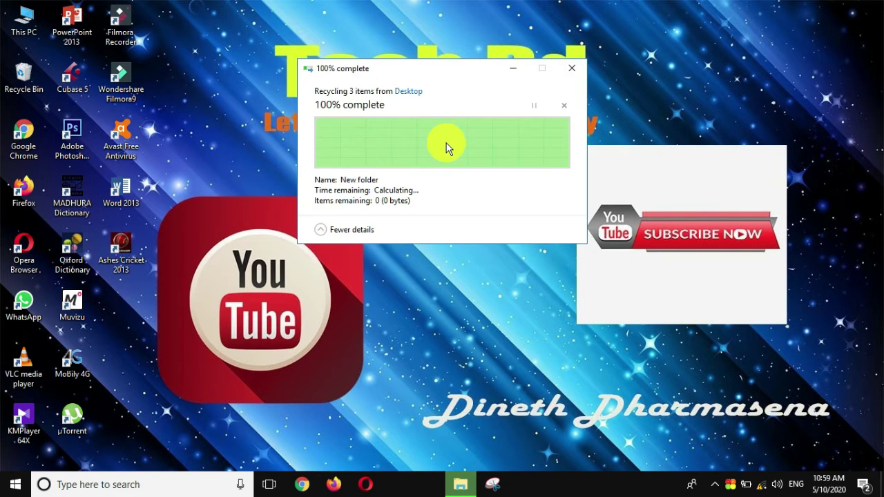
Open the Recycle Bin, empty it to permanently delete the two folders and the text document, and close the window.
double_click(15, 84)
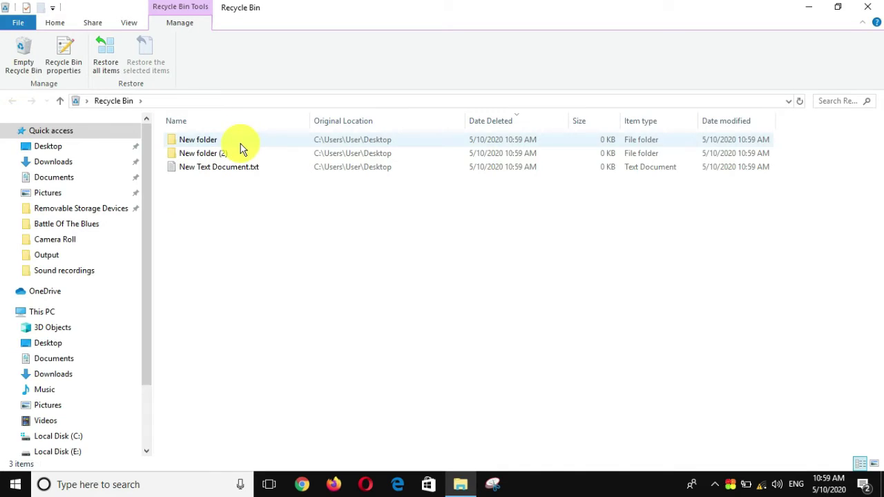
left_click(293, 168)
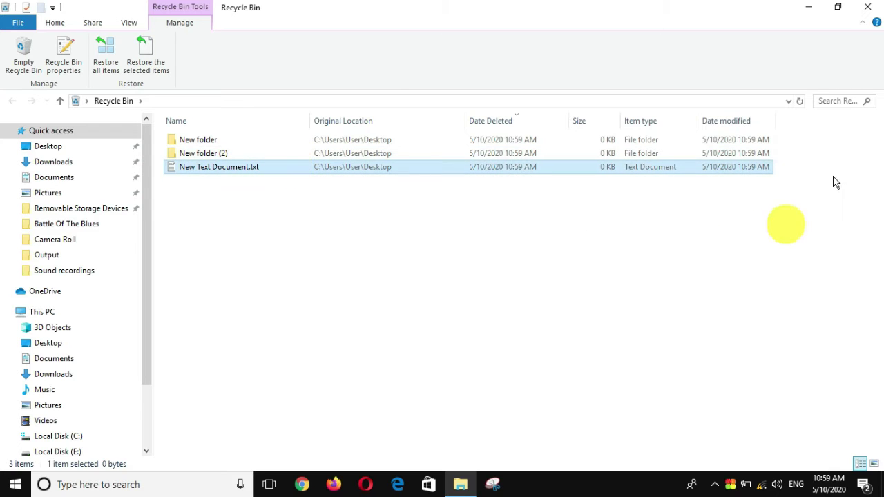
left_click(792, 142)
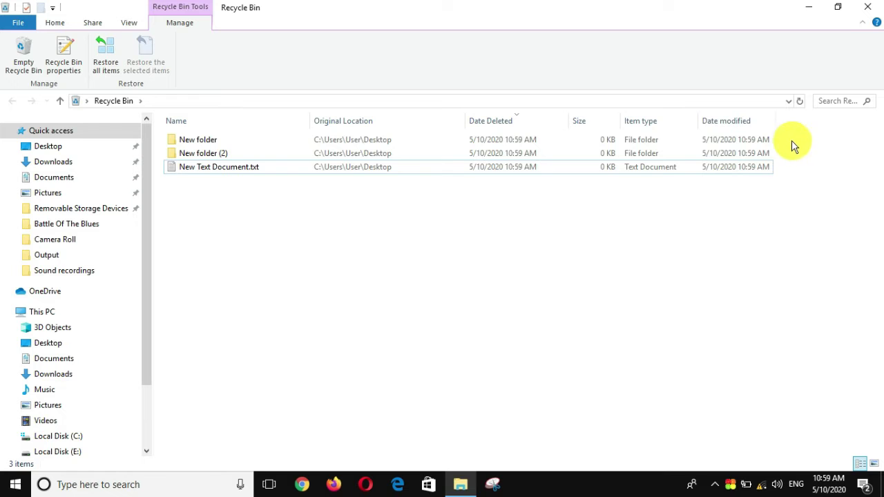
left_click_drag(785, 141, 758, 147)
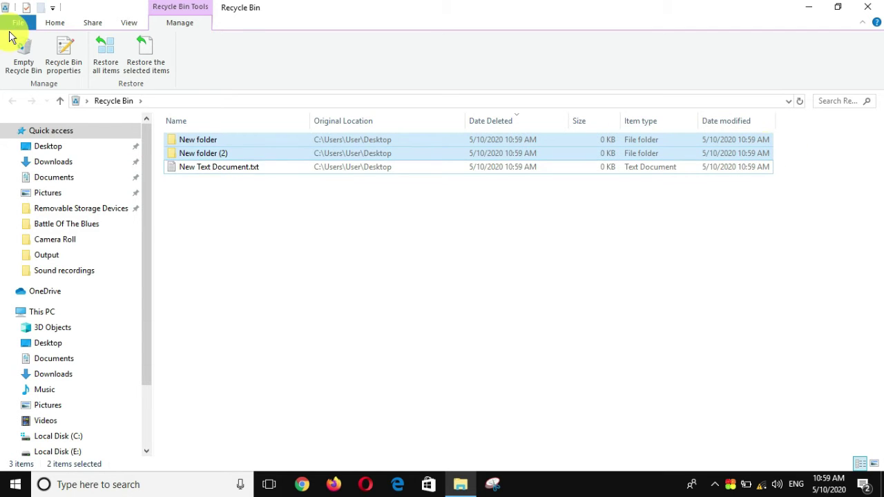
left_click(21, 57)
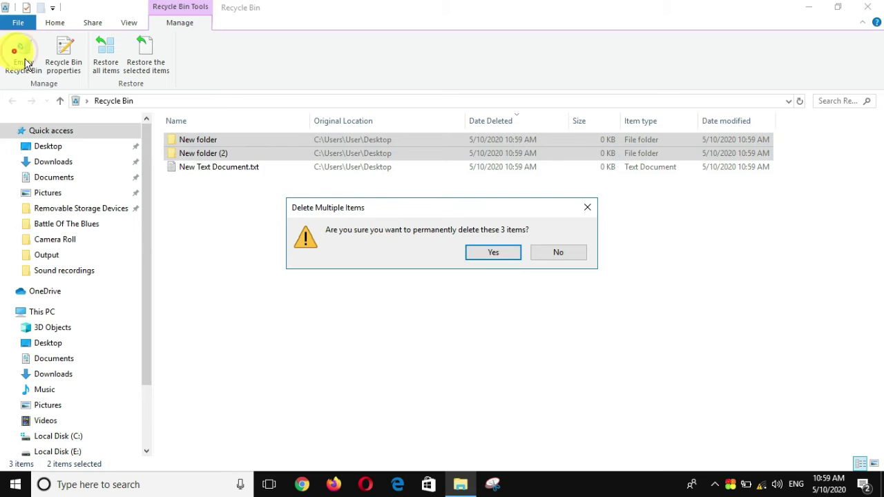
left_click(497, 255)
left_click_drag(474, 238, 499, 143)
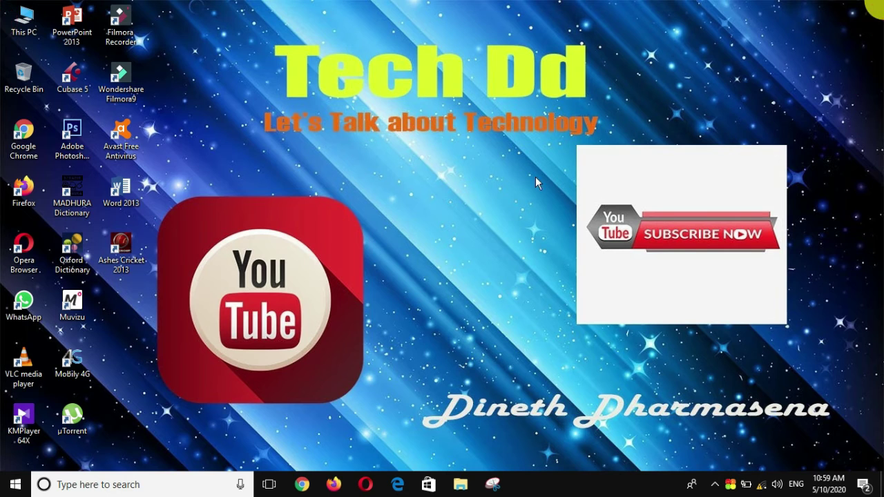
Create a new folder, a text document and a second folder on the desktop, all with default names.
right_click(334, 158)
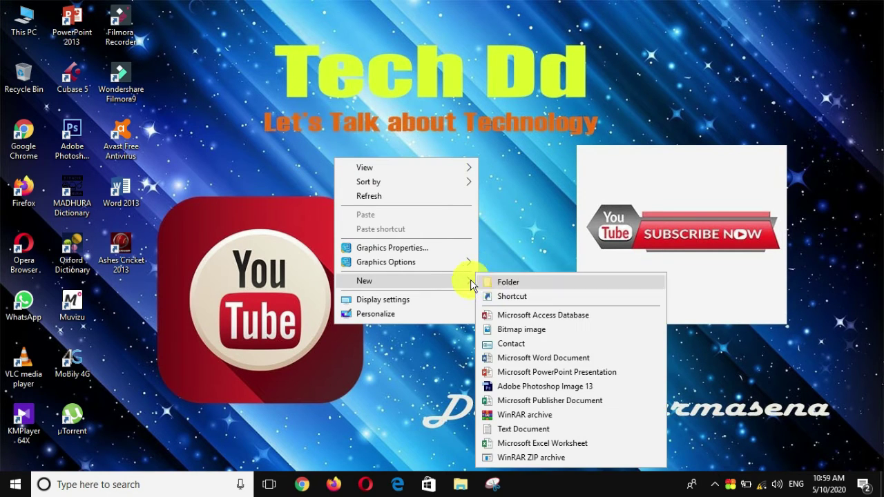
left_click(493, 278)
right_click(435, 265)
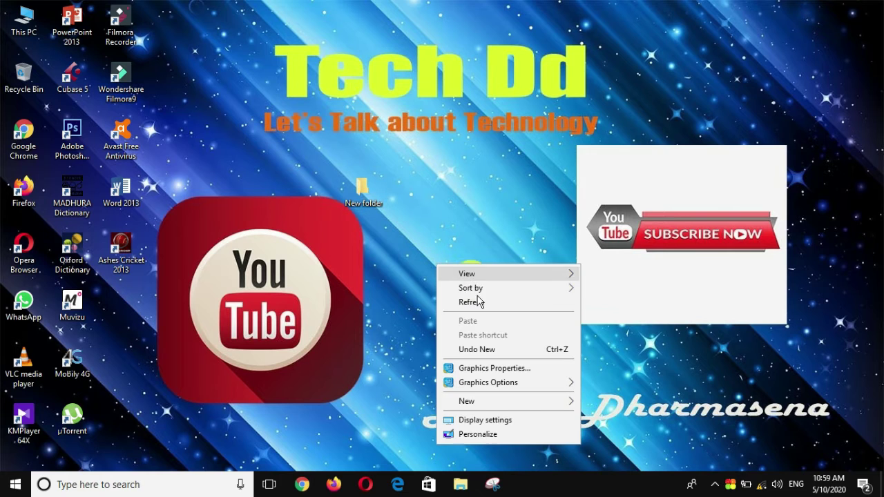
mouse_move(568, 399)
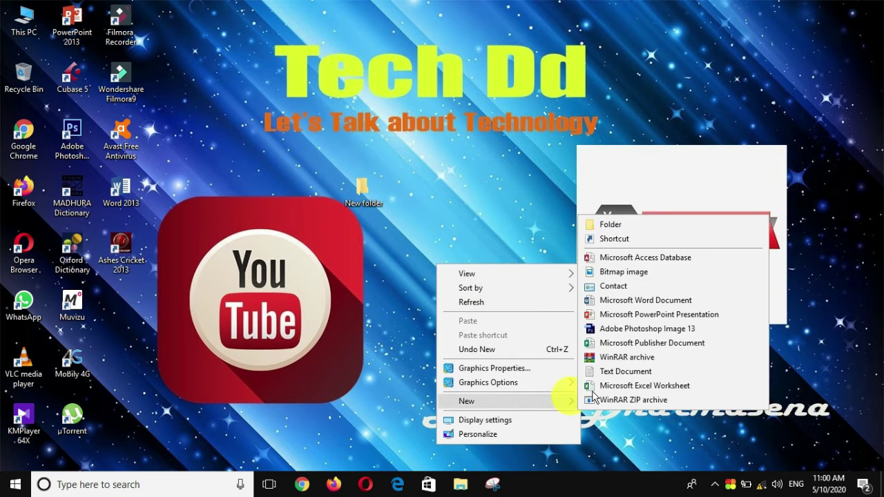
left_click(616, 372)
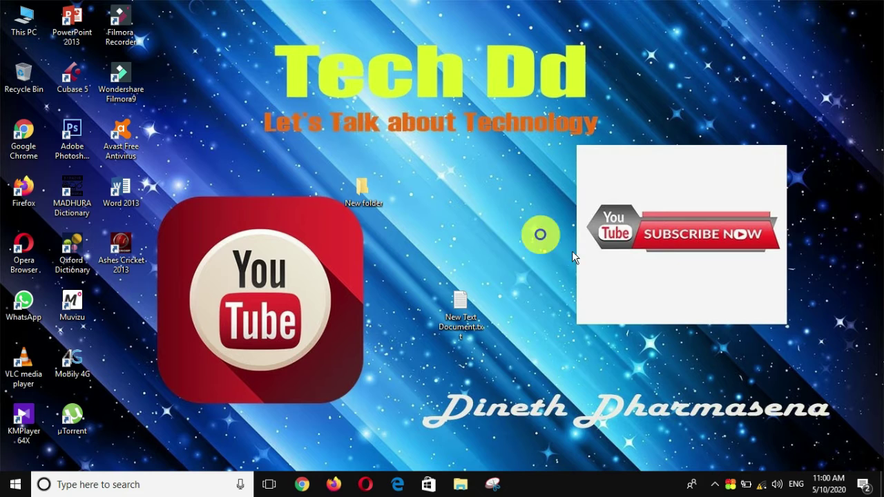
right_click(492, 208)
mouse_move(582, 343)
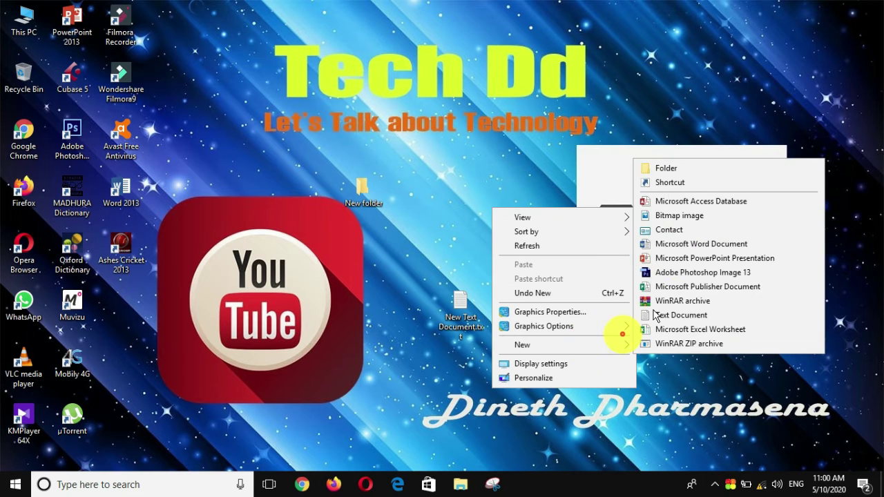
left_click(666, 169)
Select both new folders and the text document in the middle of the desktop and delete them.
left_click(456, 386)
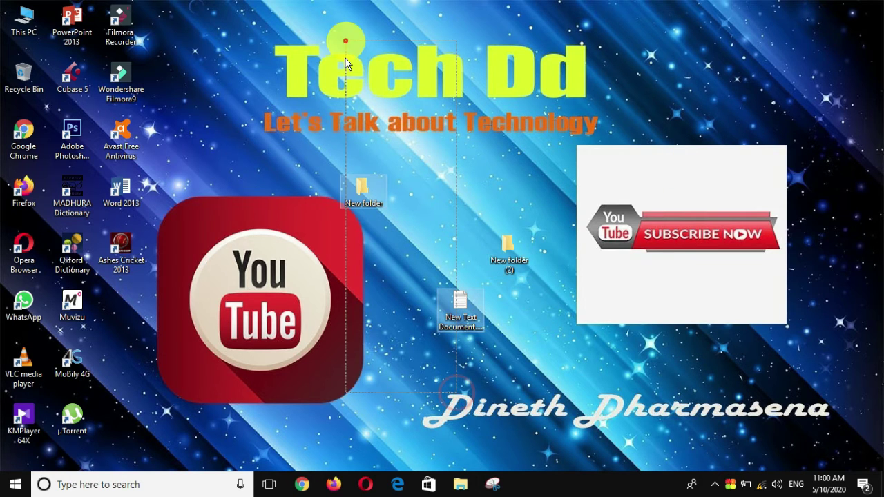
left_click_drag(310, 342, 519, 131)
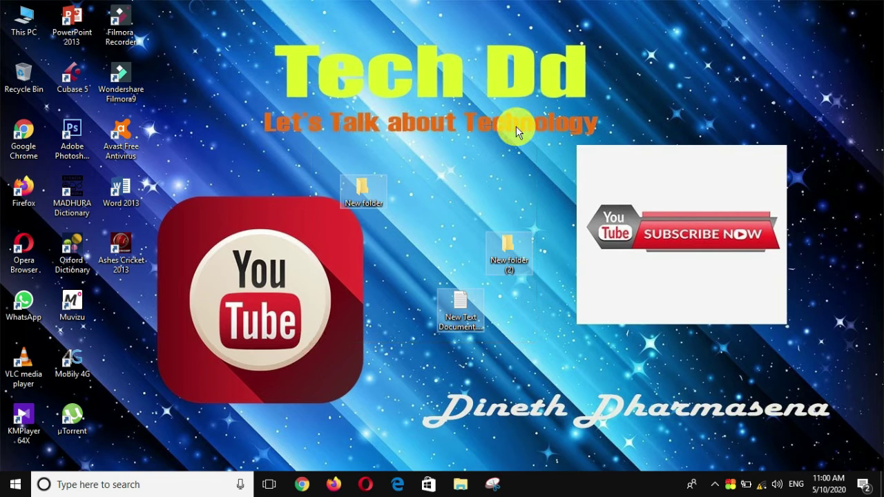
key("Delete")
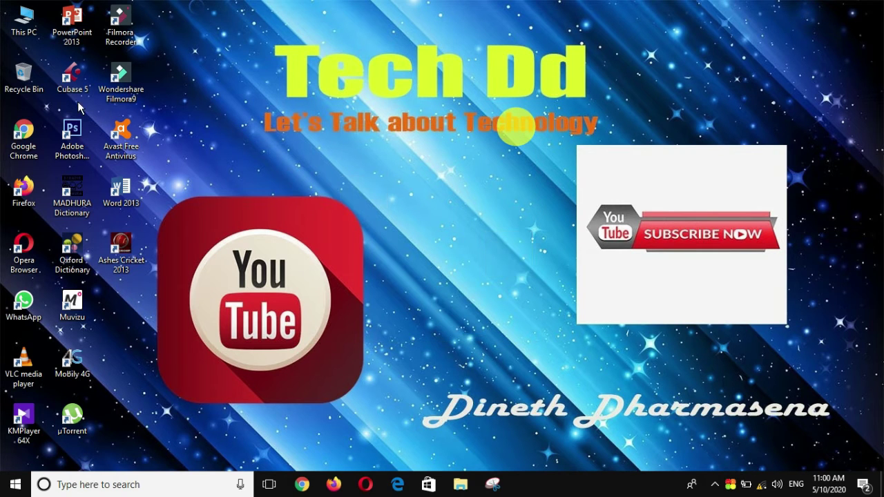
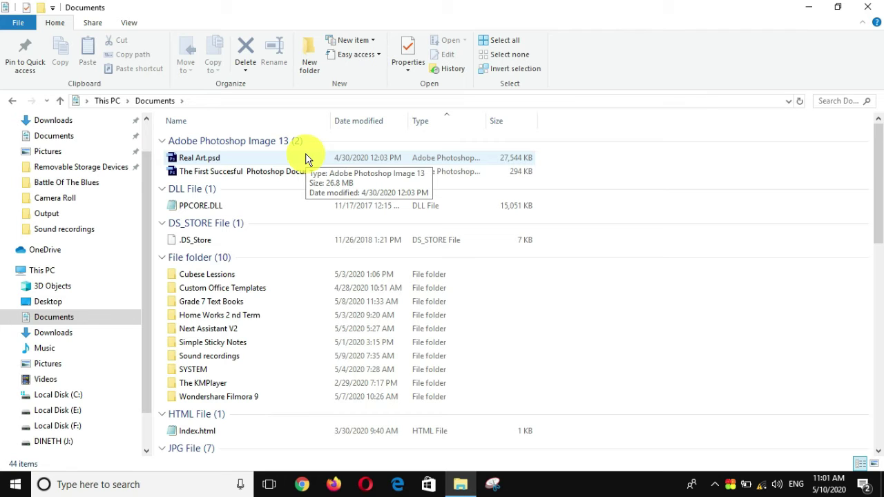
Examine the files in the Documents folder grouped by type, from the Photoshop images down to the Word documents.
left_click(459, 173)
right_click(459, 174)
left_click(486, 442)
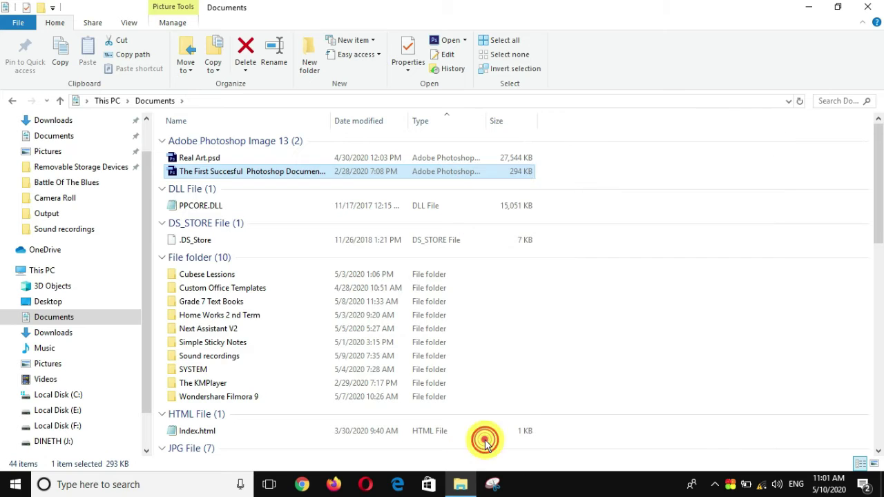
left_click(460, 175)
left_click(338, 211)
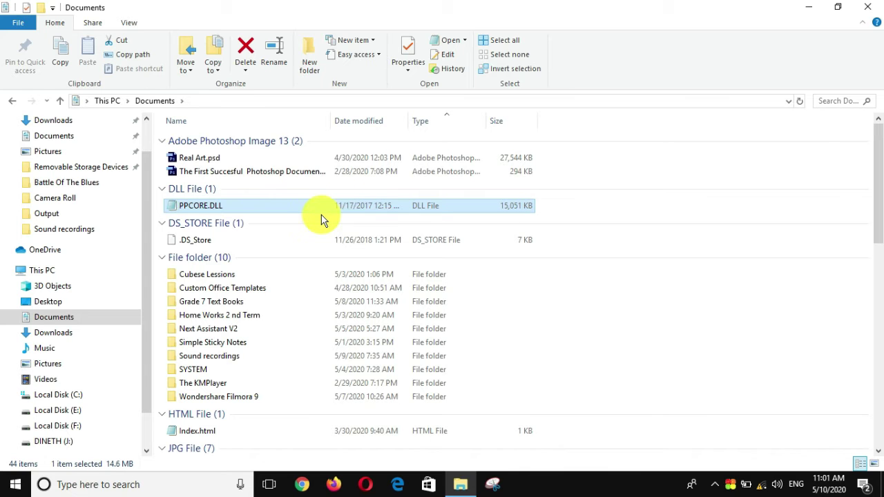
scroll(321, 220, "down", 4)
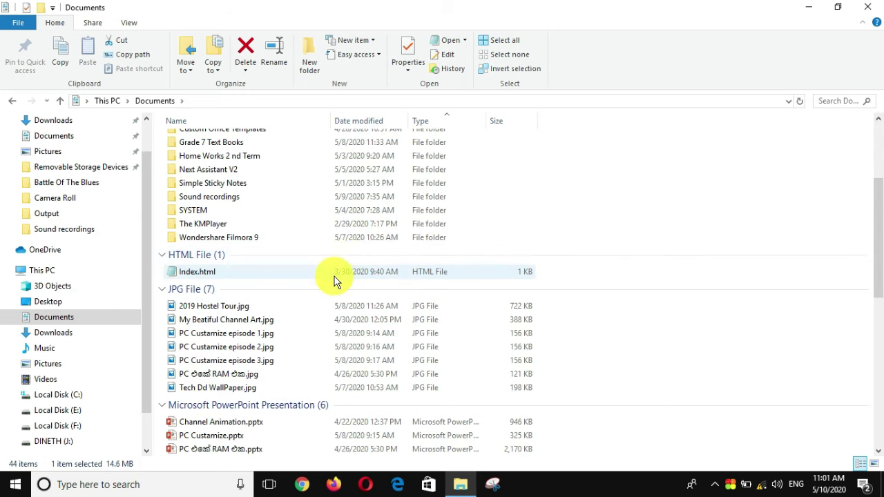
scroll(250, 274, "down", 1)
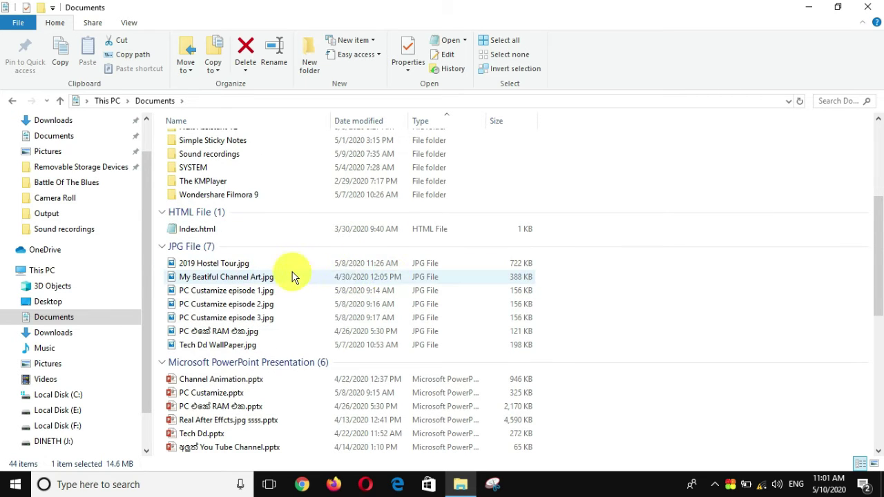
left_click_drag(565, 269, 514, 338)
left_click(586, 264)
left_click(657, 278)
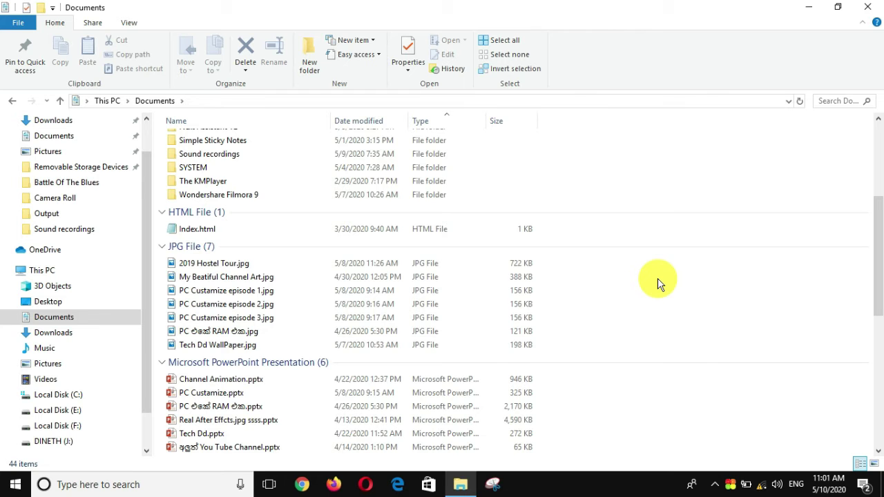
scroll(698, 273, "down", 8)
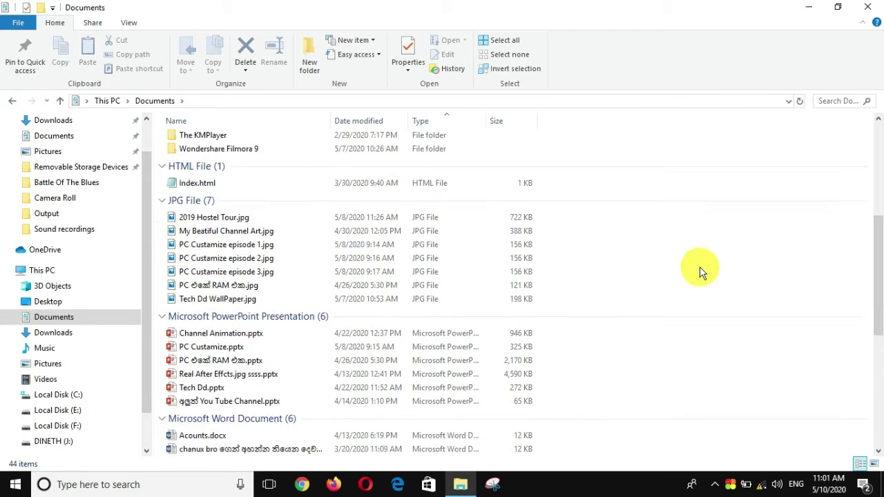
Examine the PDF, shortcut and text document groups in the Documents folder, then return to the start of the list.
left_click_drag(567, 301, 515, 353)
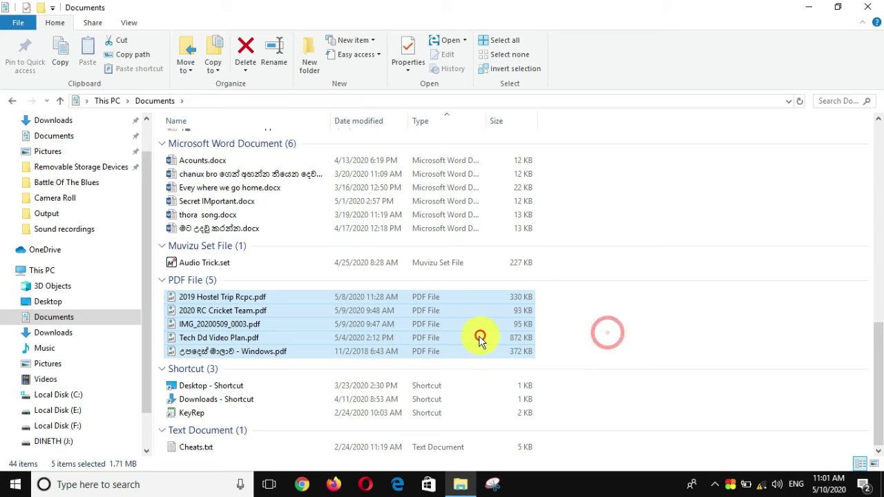
left_click(828, 234)
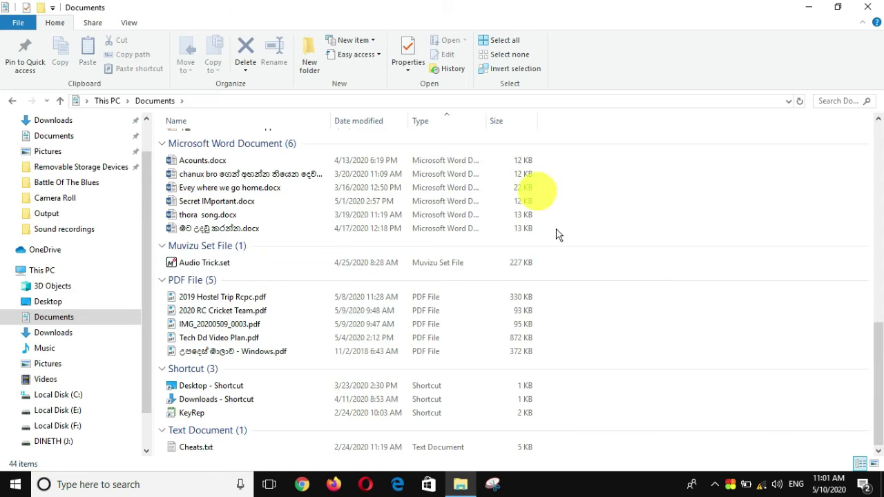
scroll(554, 234, "up", 10)
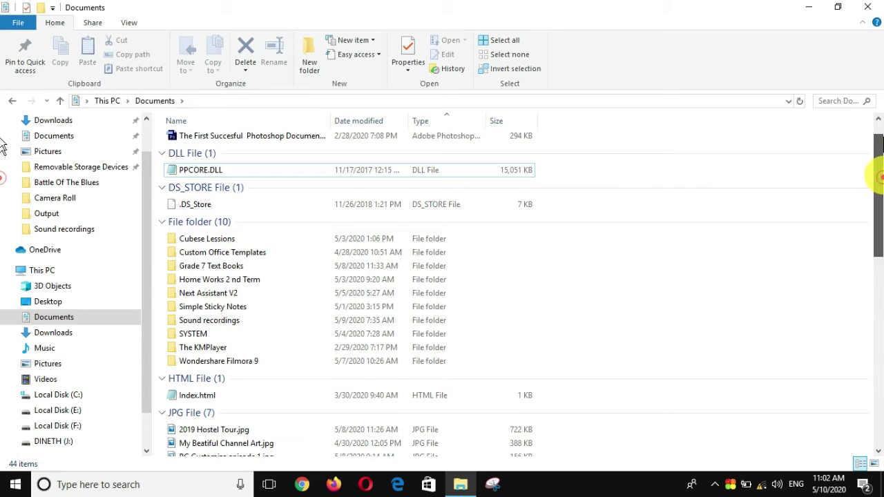
left_click_drag(880, 176, 879, 131)
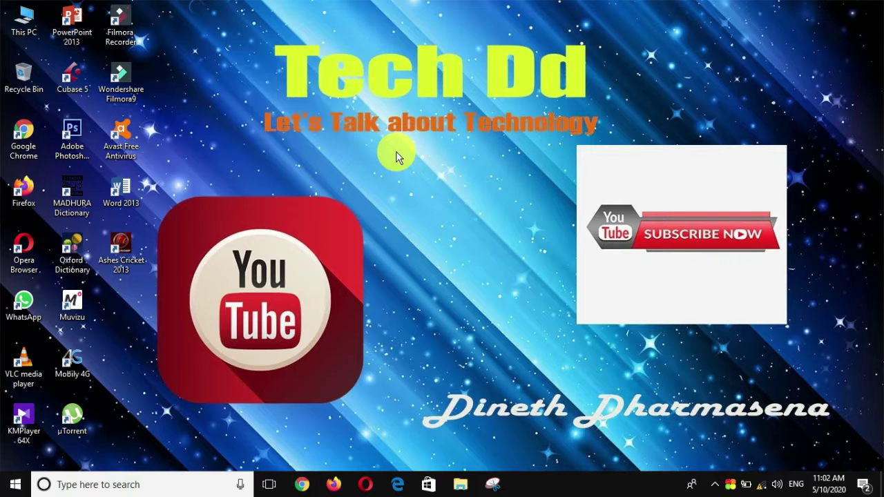
Create a new folder on the desktop with the default name.
right_click(270, 39)
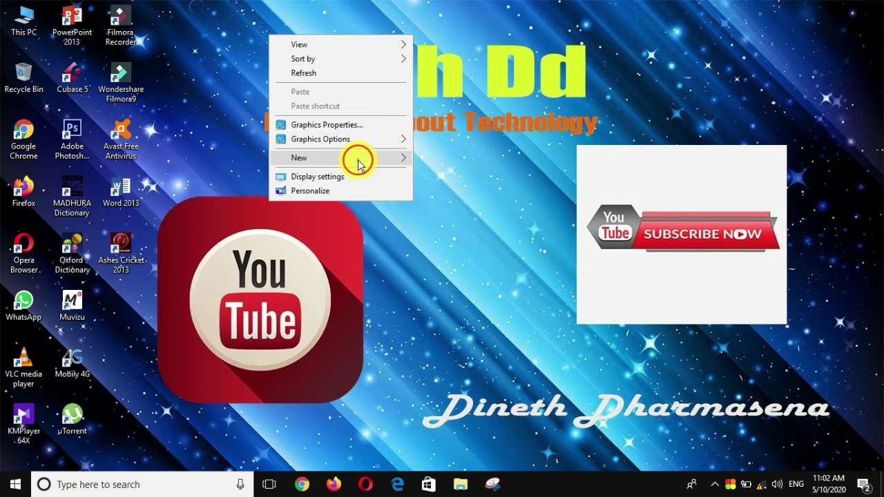
mouse_move(361, 158)
left_click(418, 163)
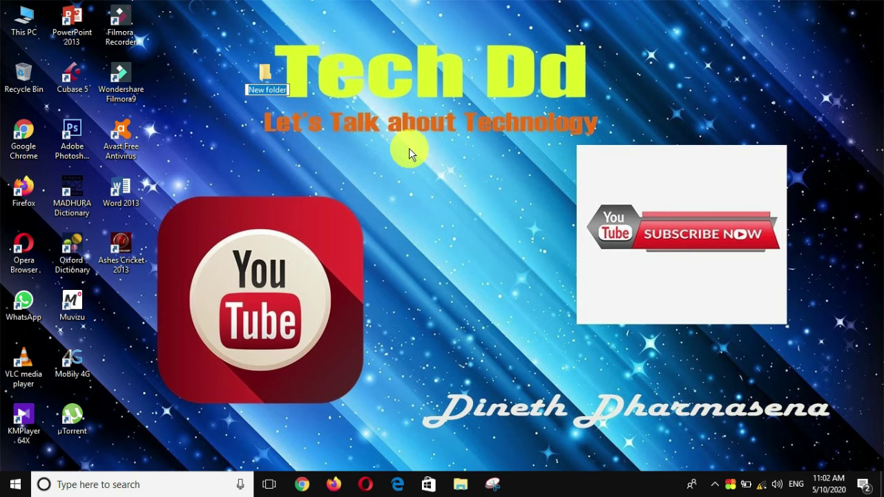
Open the new desktop folder, view the Pictures folder from there and close the window.
left_click(270, 80)
double_click(270, 80)
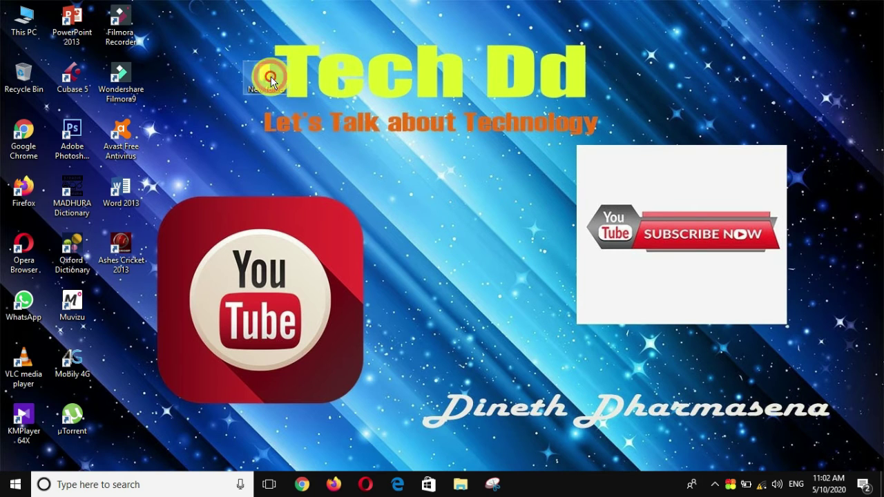
left_click_drag(233, 396, 261, 375)
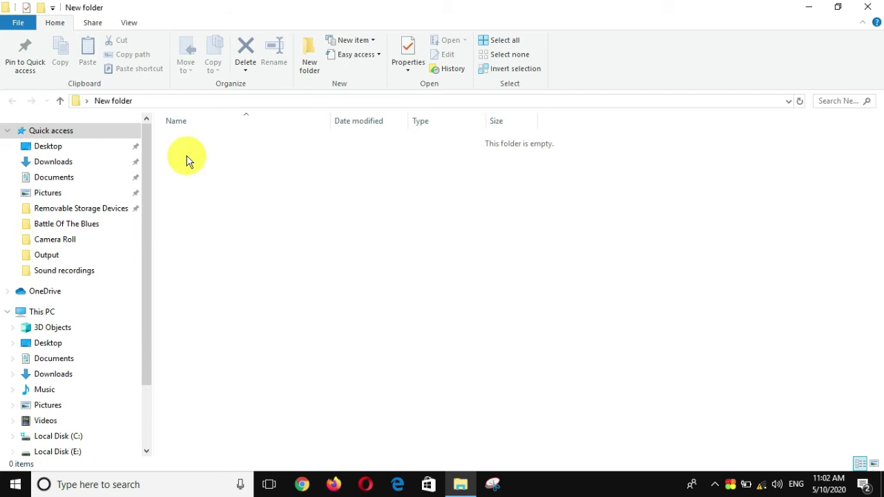
left_click(93, 195)
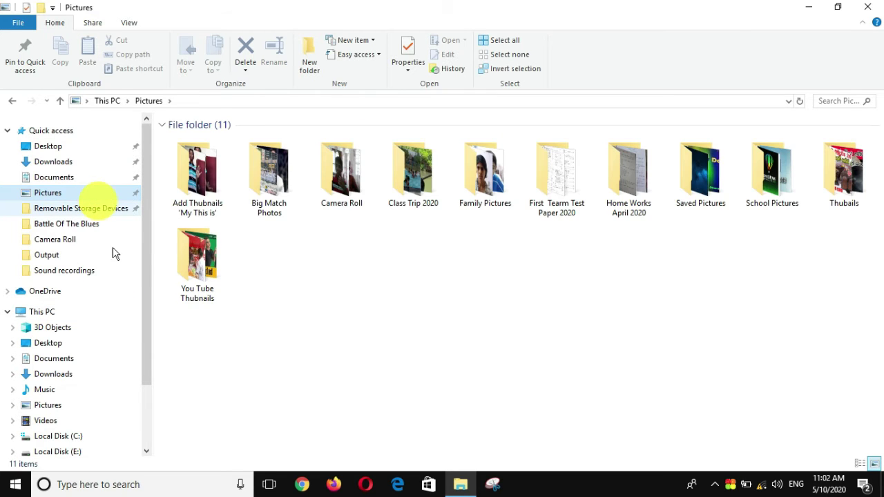
left_click(810, 8)
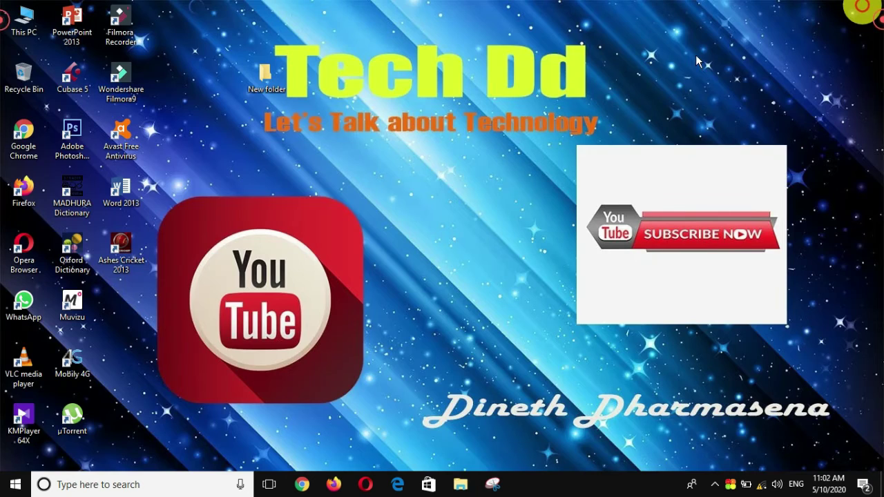
Open the new desktop folder and create a text document with the default name inside it.
left_click(273, 84)
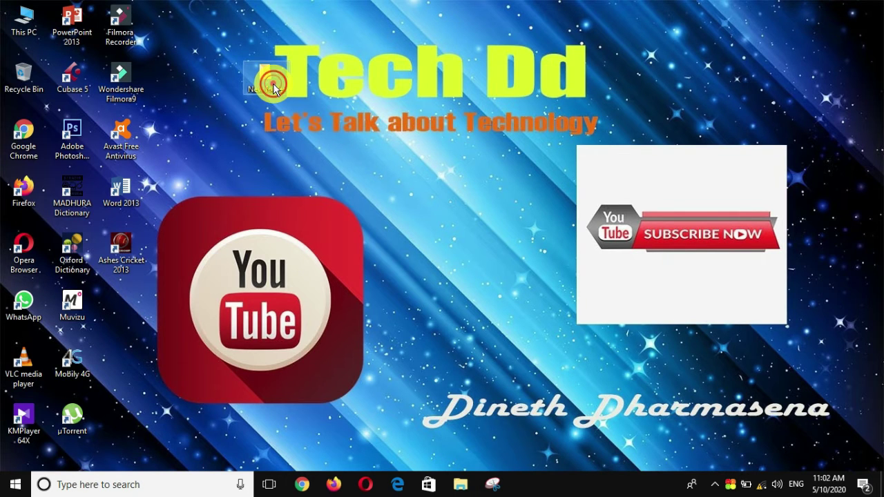
double_click(273, 83)
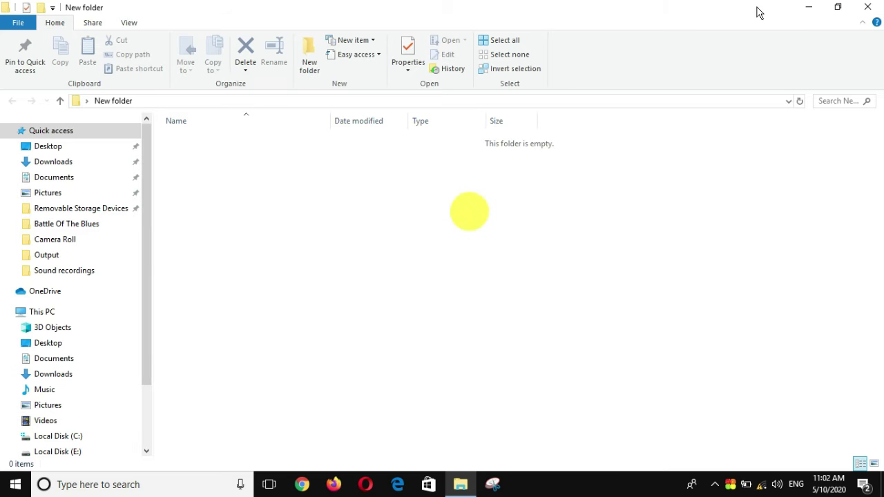
right_click(312, 222)
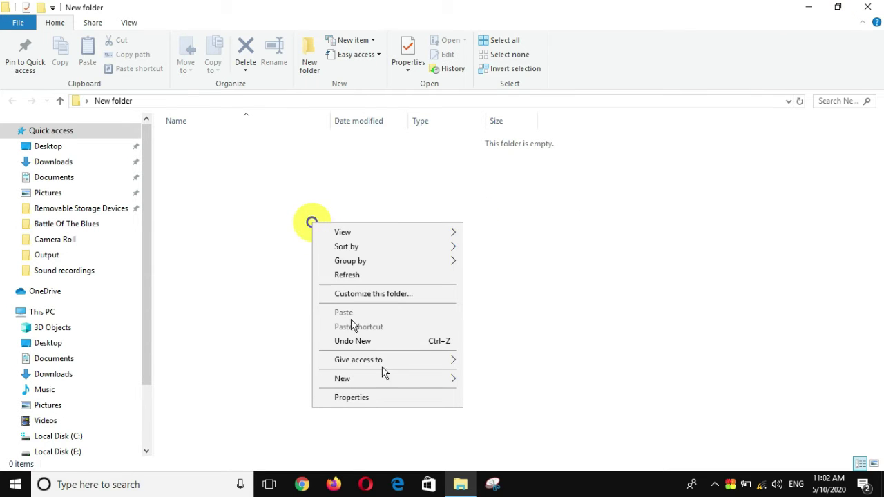
mouse_move(403, 380)
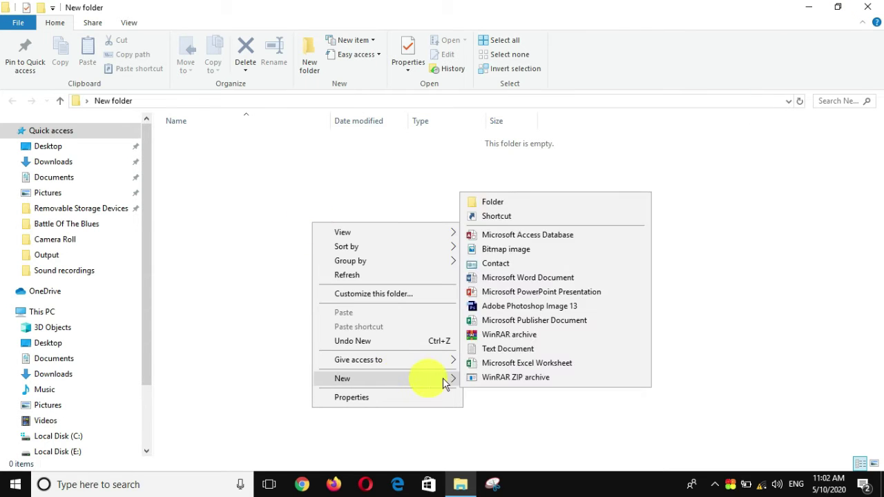
left_click(524, 348)
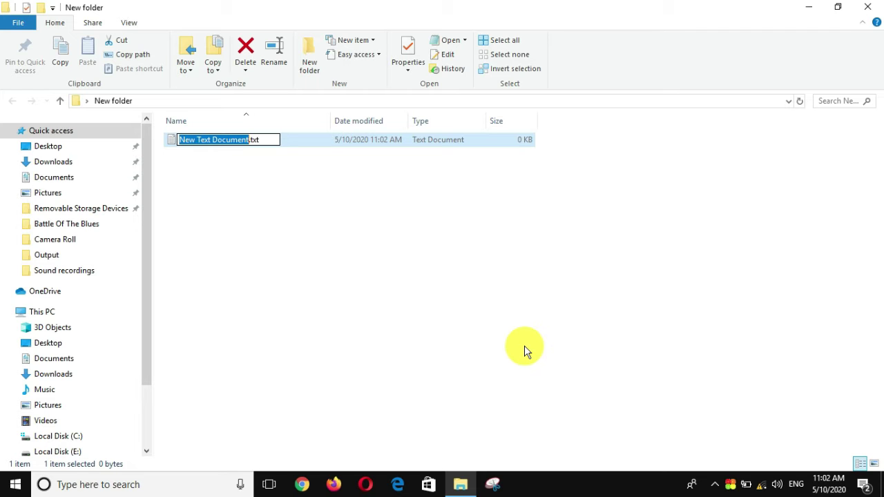
key("Return")
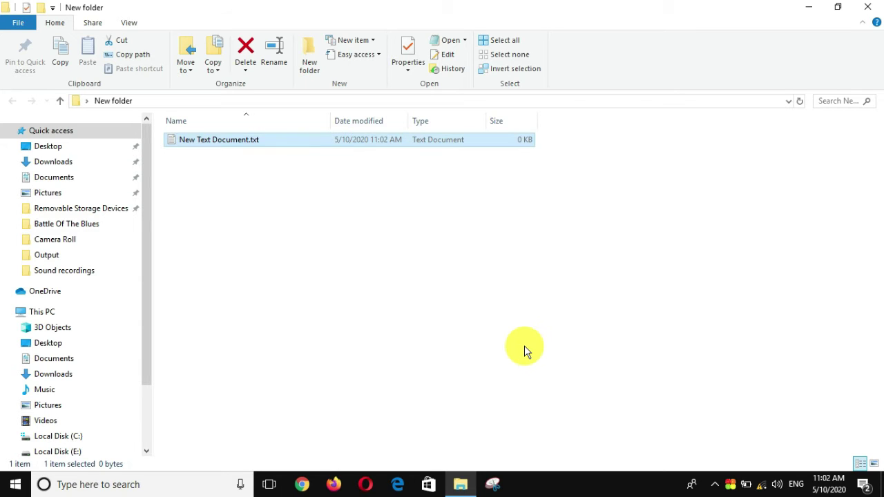
left_click_drag(592, 243, 428, 96)
left_click(317, 313)
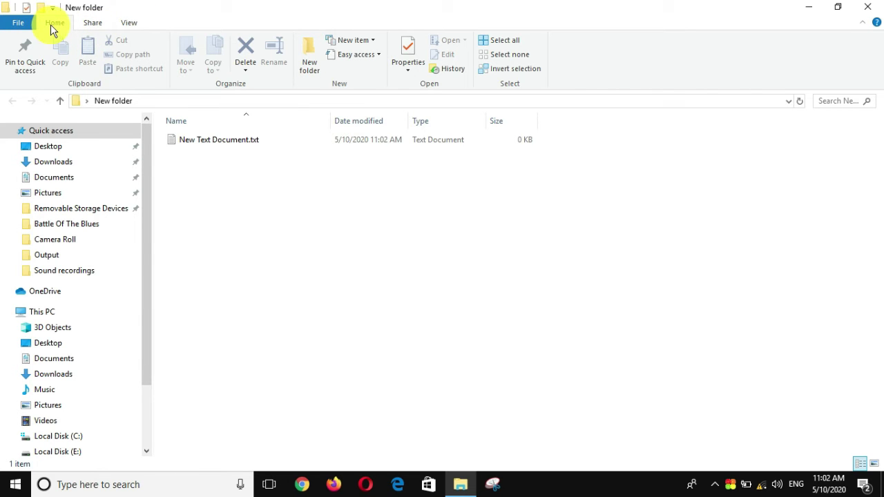
left_click(93, 23)
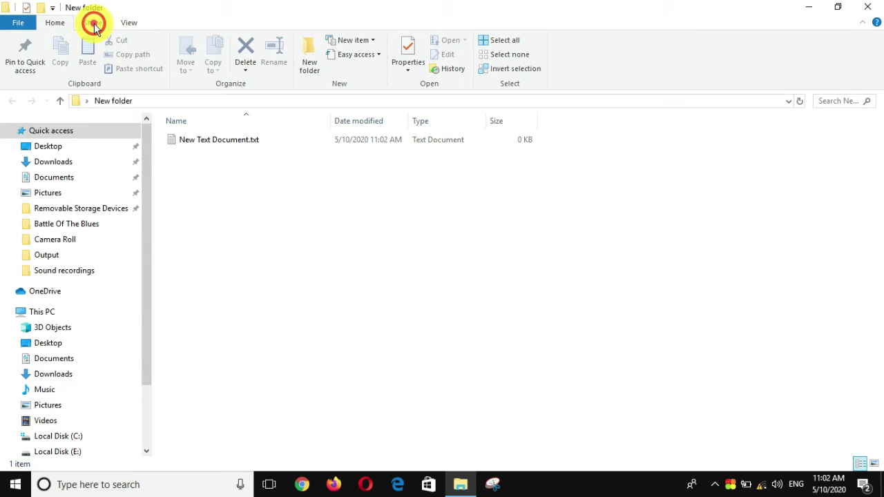
left_click(128, 24)
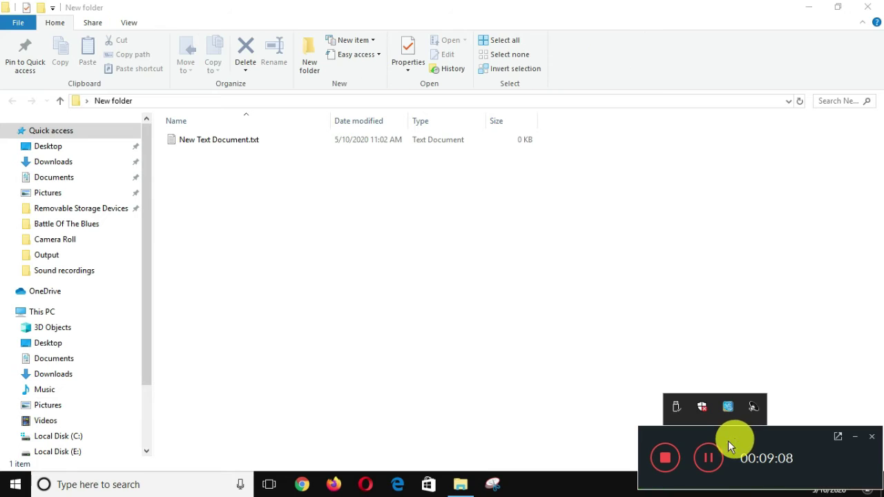
left_click(706, 456)
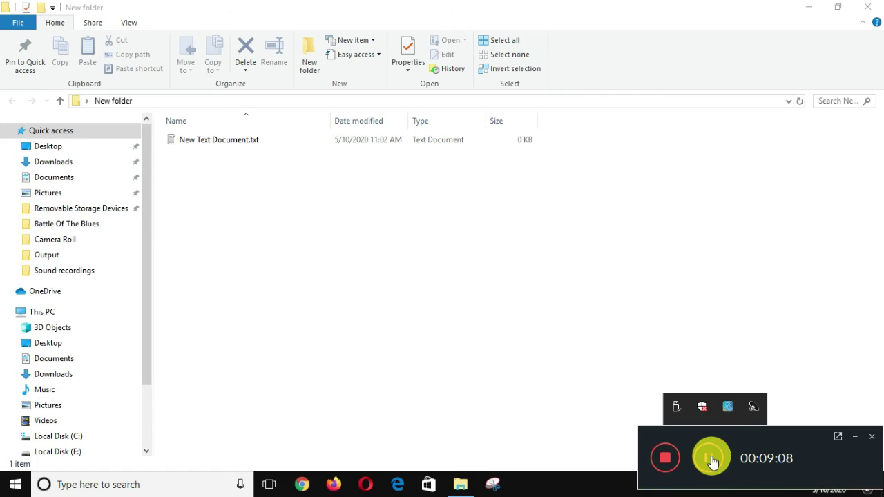
left_click(705, 461)
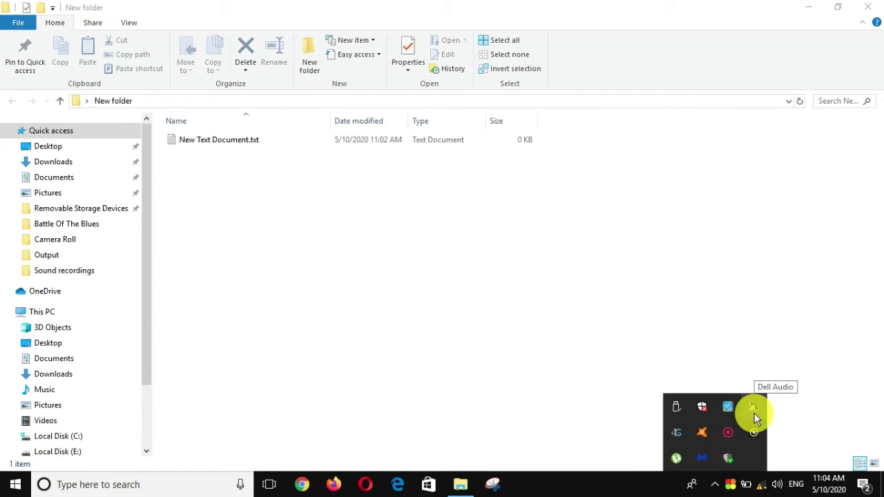
left_click_drag(420, 269, 473, 131)
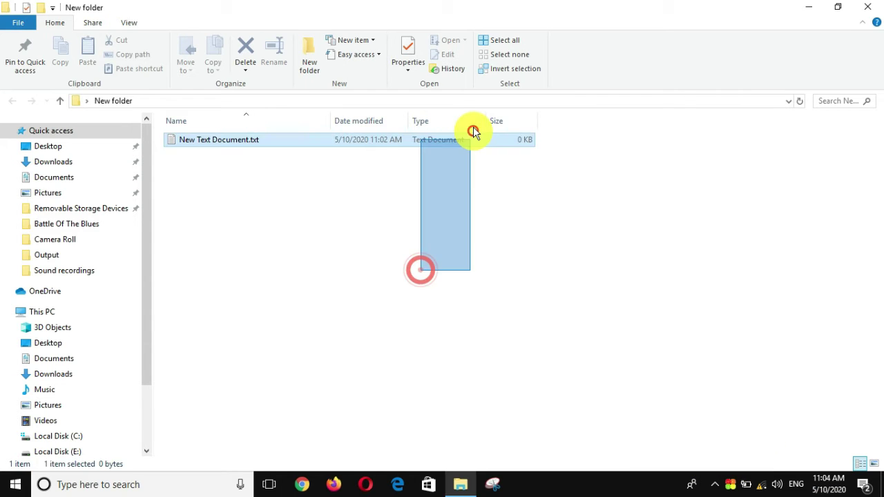
left_click(470, 198)
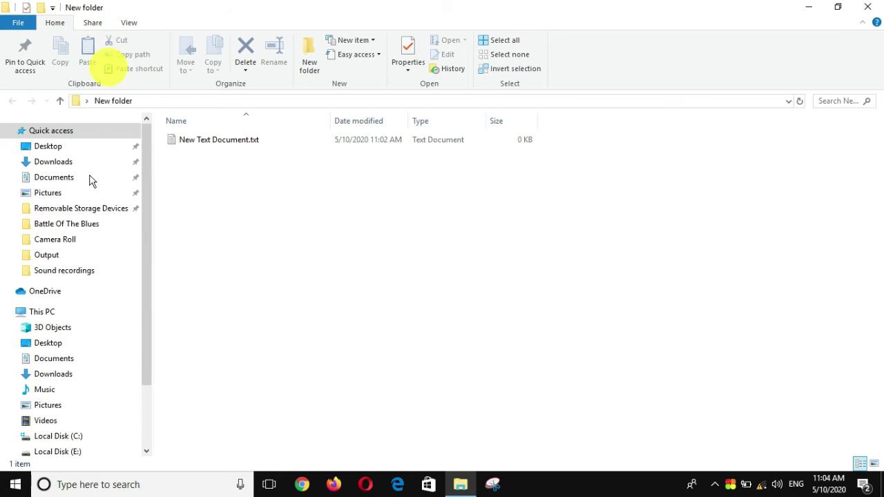
Enable "Hide extensions for known file types" in the folder's view options, apply it and check the text document's name.
left_click(125, 25)
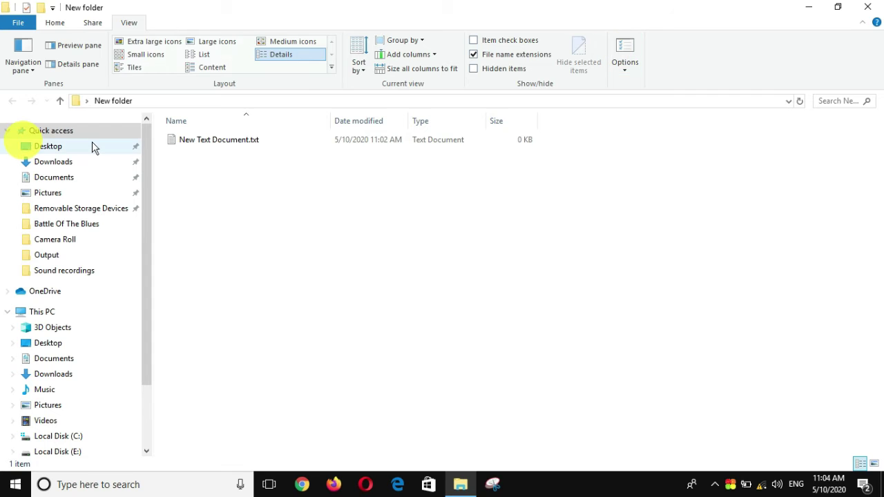
left_click(631, 66)
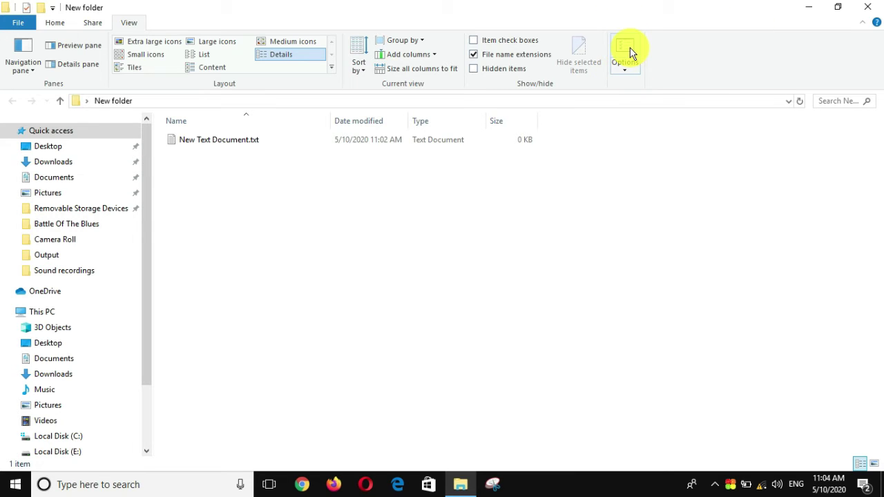
left_click(621, 51)
left_click_drag(182, 130, 484, 82)
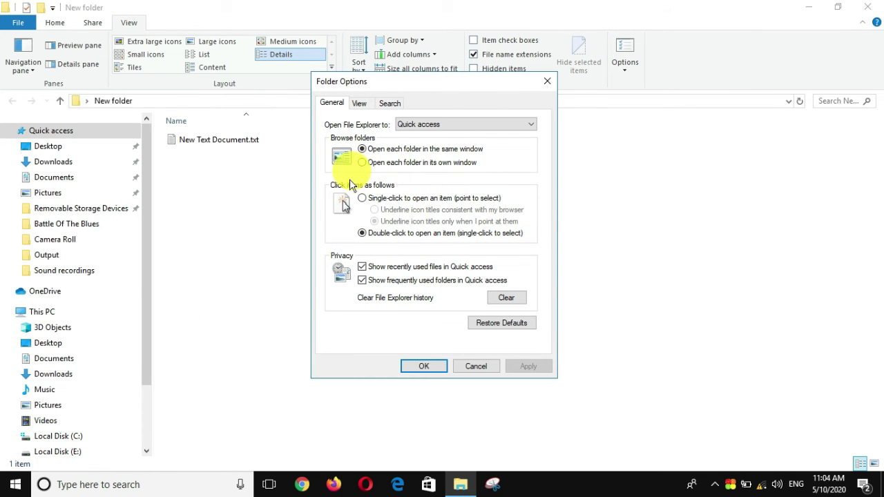
left_click(360, 103)
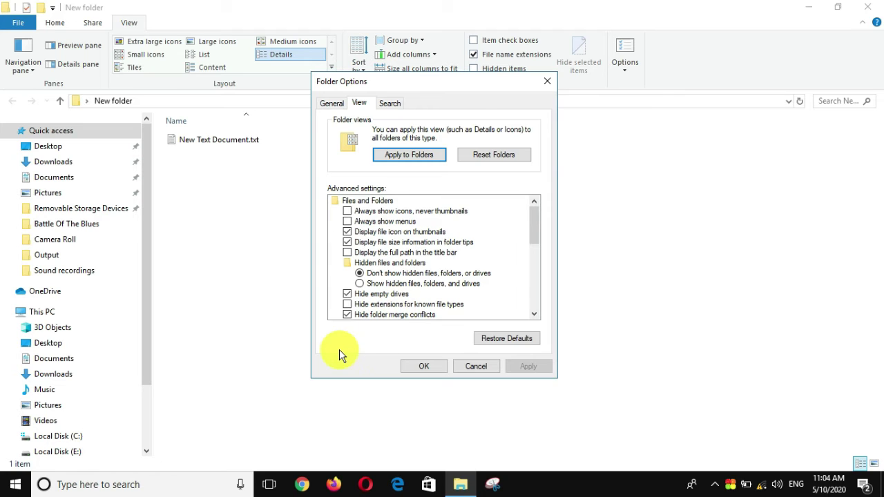
left_click(348, 304)
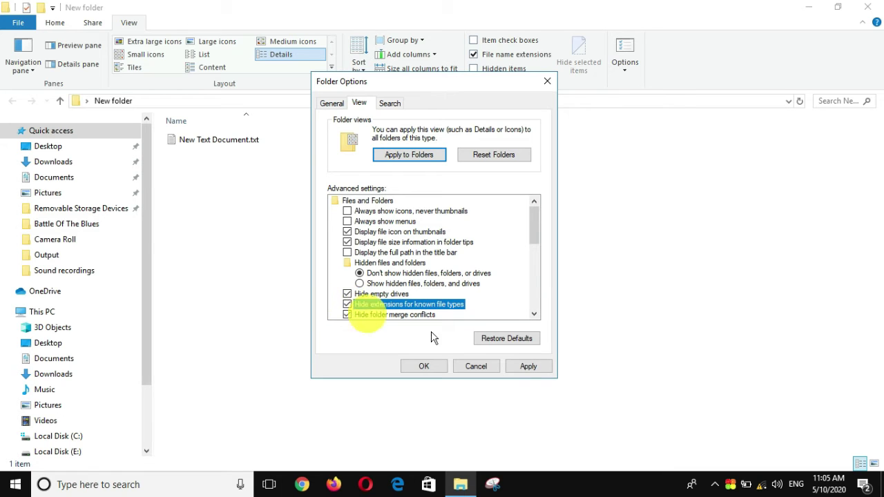
left_click(529, 370)
left_click(413, 370)
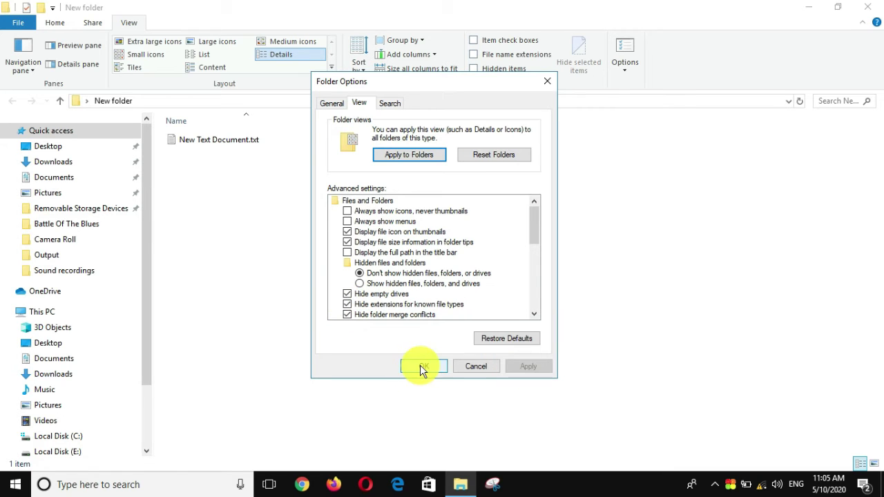
left_click(273, 137)
left_click(264, 178)
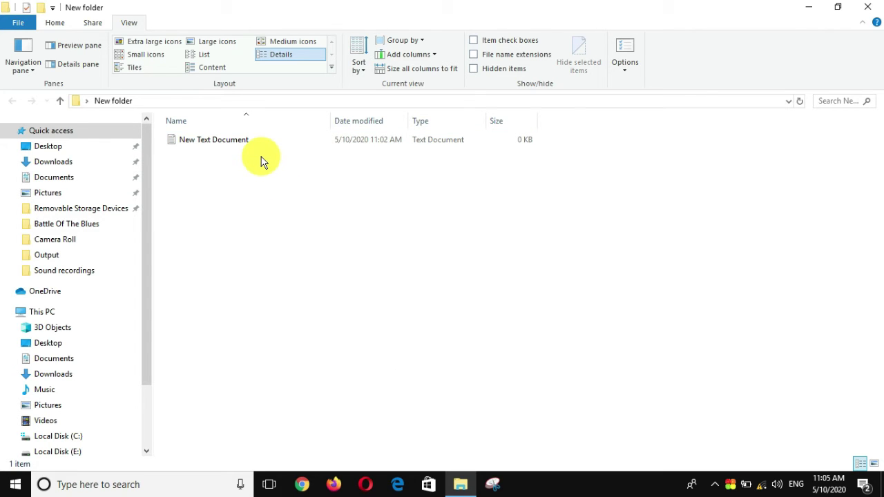
Disable "Hide extensions for known file types" in Folder Options, apply it and check the text document's name.
left_click(632, 51)
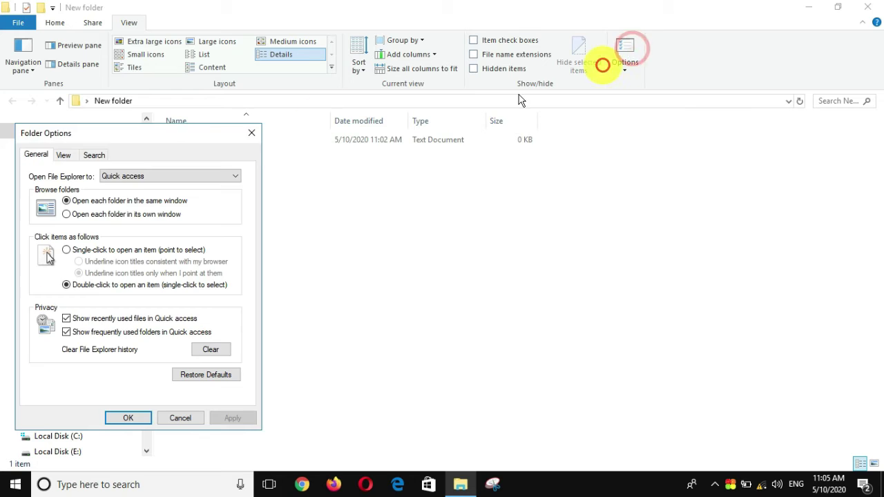
left_click_drag(142, 134, 408, 83)
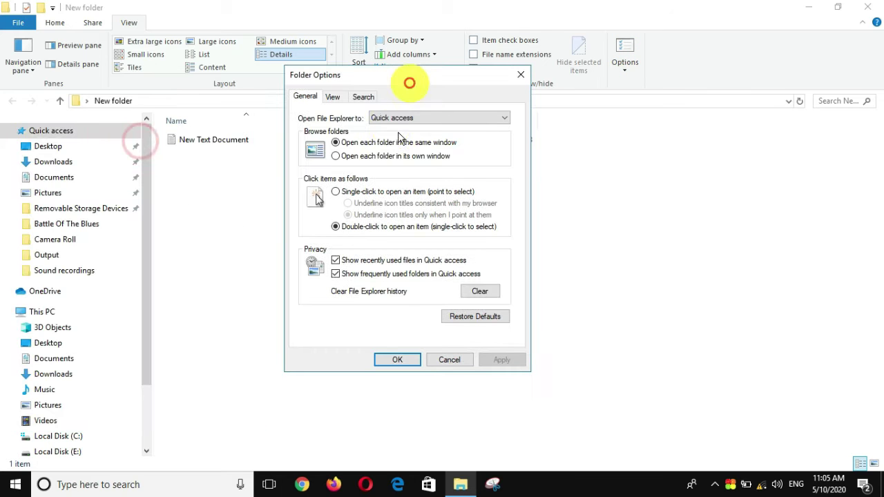
left_click(332, 97)
left_click(325, 296)
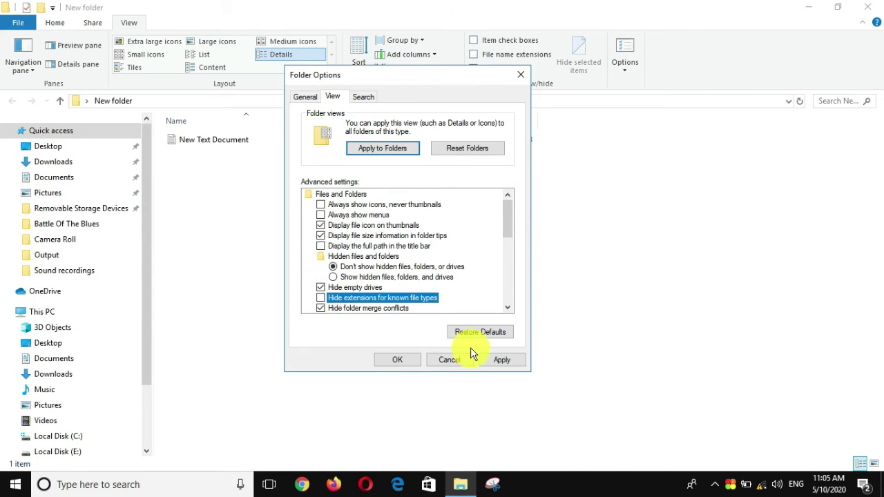
left_click(500, 360)
left_click(399, 358)
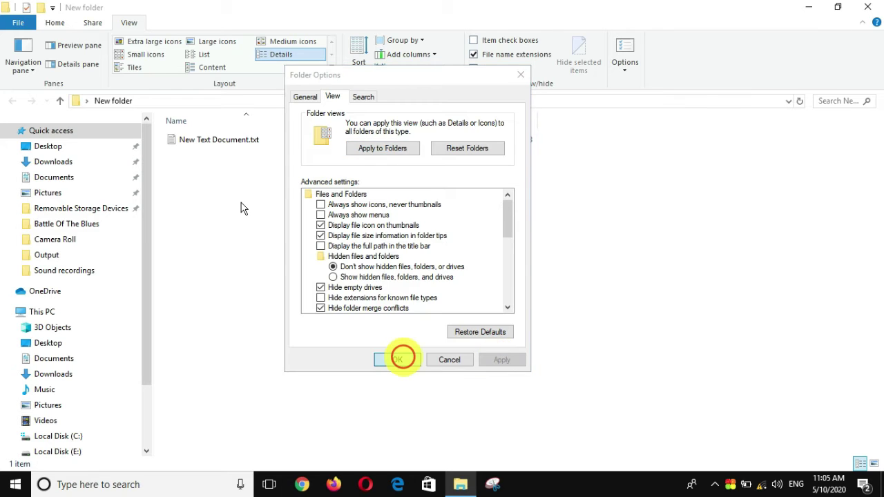
left_click_drag(262, 136, 253, 213)
left_click(248, 212)
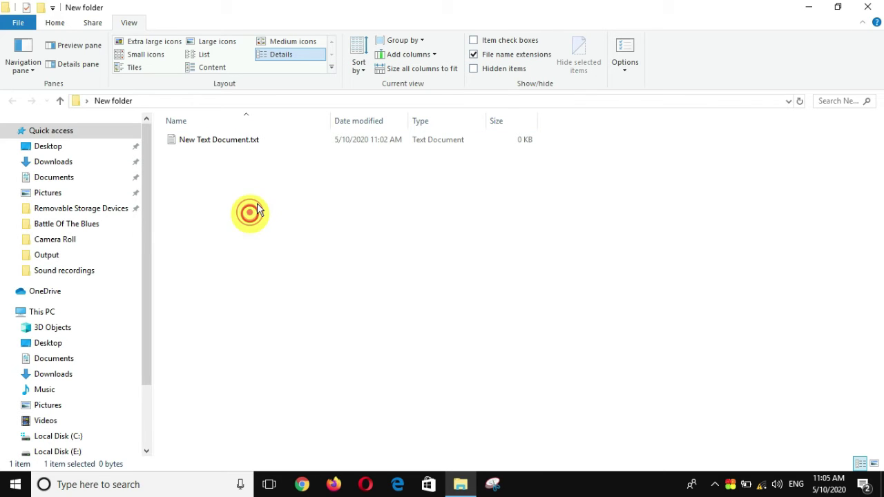
Close the new folder's window, open the Documents folder from This PC and maximize its window.
left_click(837, 7)
left_click(832, 31)
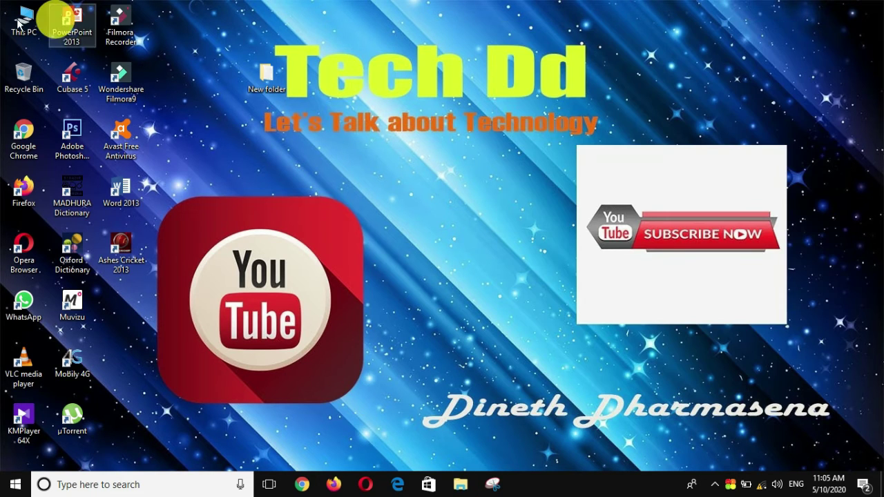
left_click(12, 23)
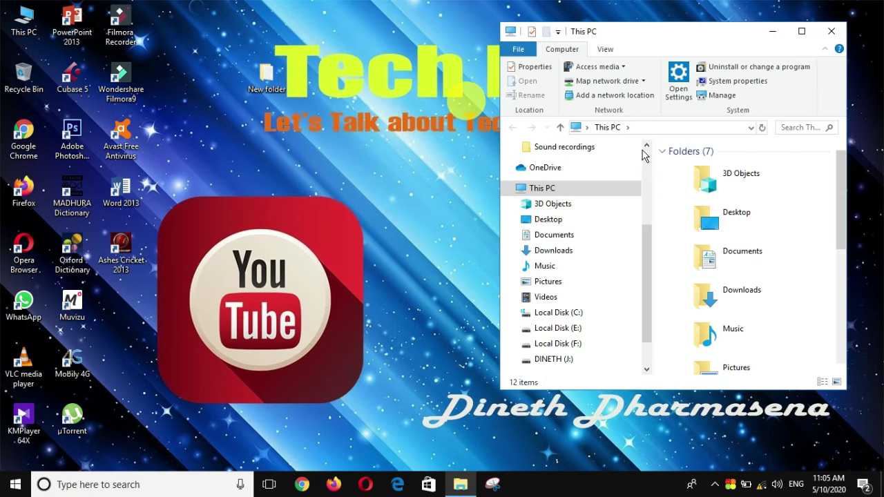
double_click(736, 252)
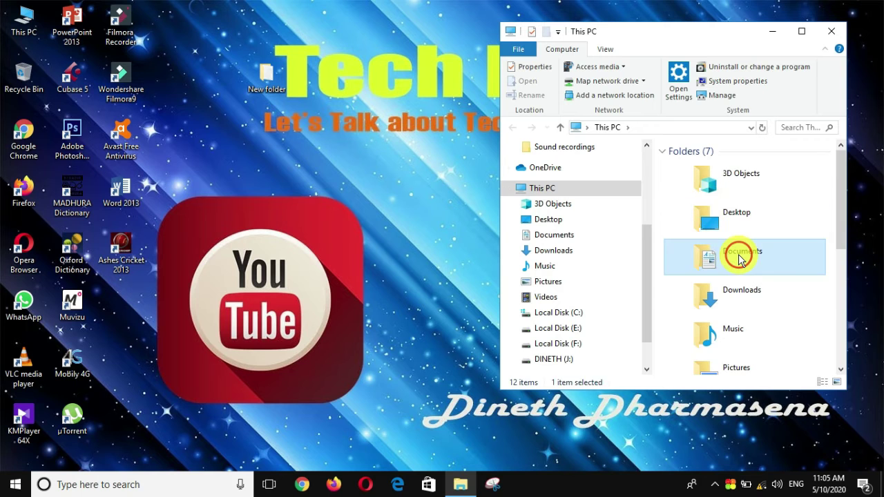
left_click(801, 31)
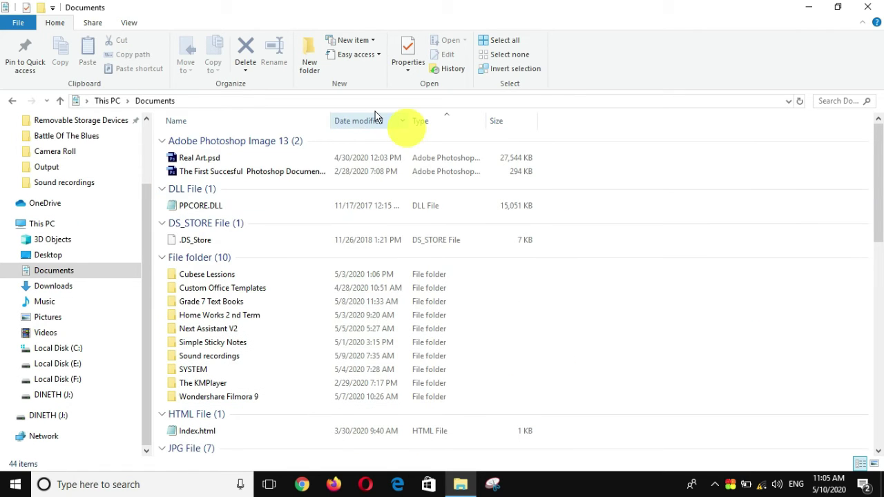
Enable "Hide extensions for known file types" in Folder Options, apply it and look through the file names in Documents.
left_click(127, 22)
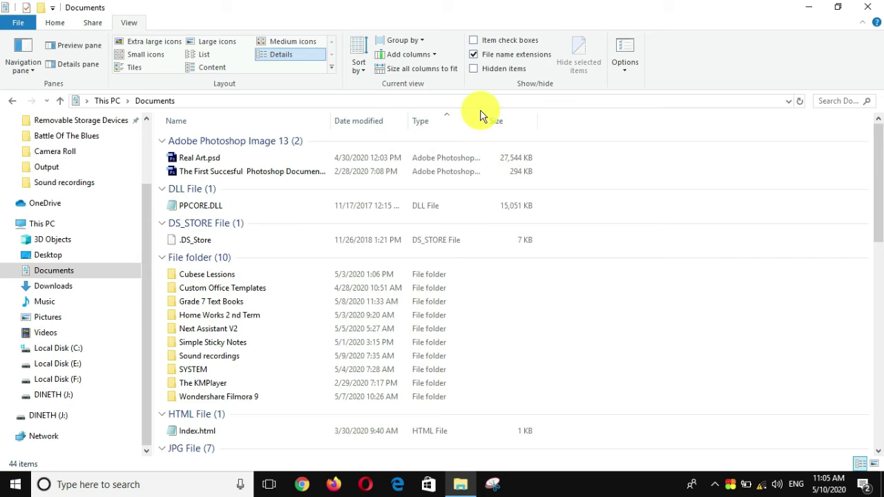
left_click(625, 46)
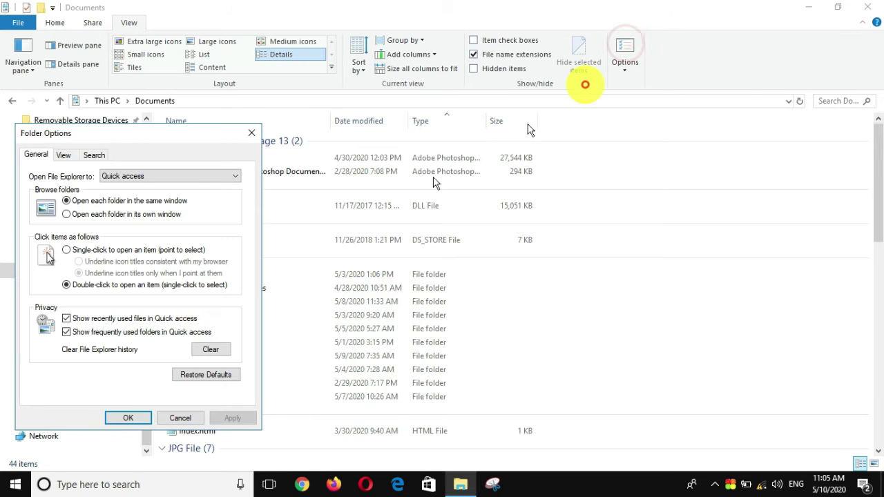
left_click_drag(190, 138, 516, 20)
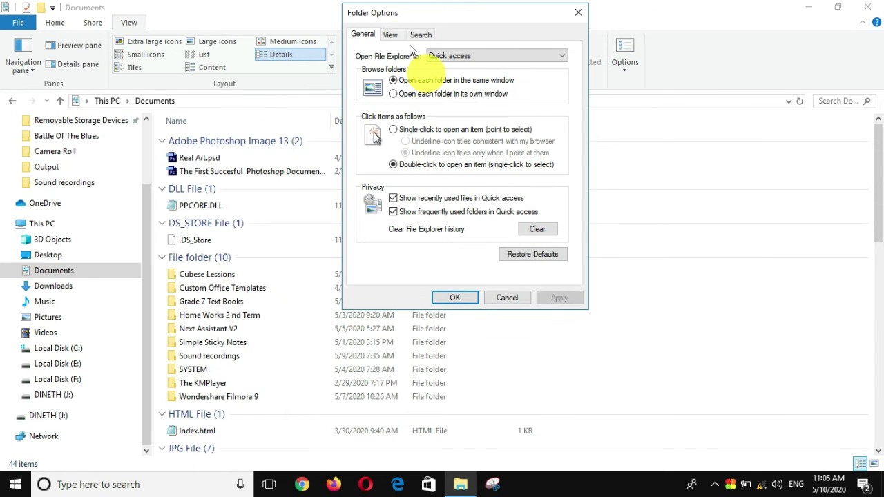
left_click(390, 35)
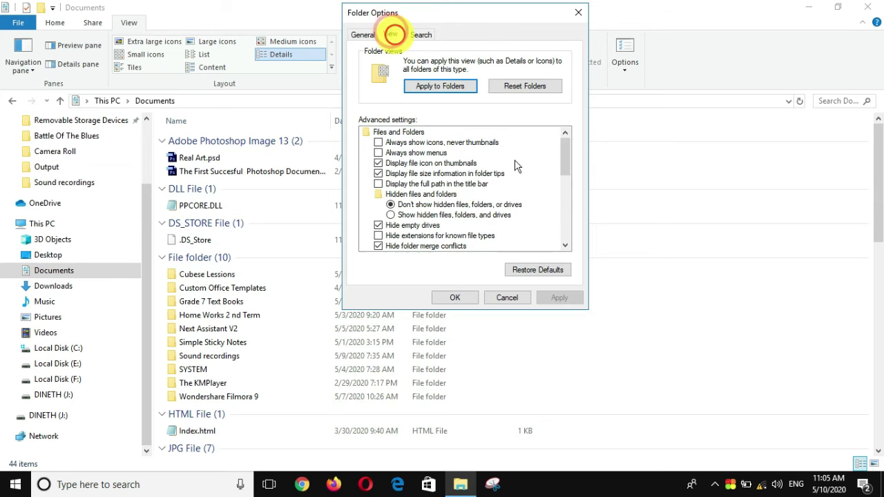
left_click(385, 235)
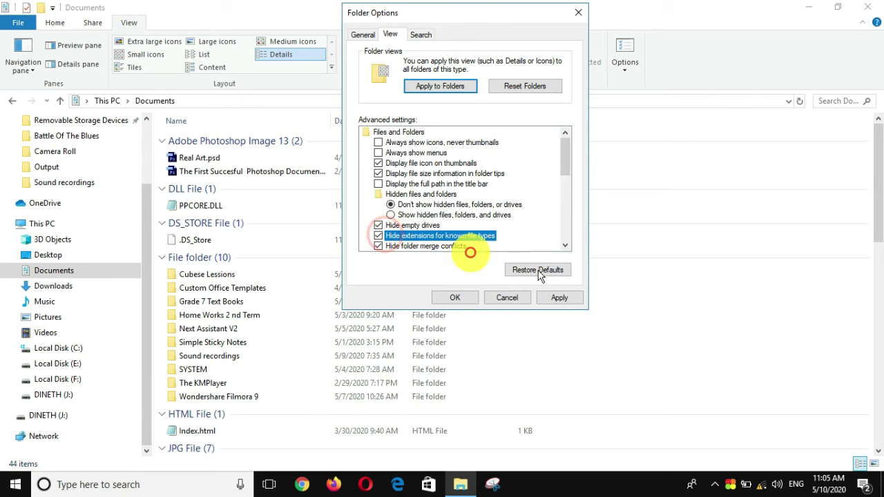
left_click(573, 298)
left_click(457, 297)
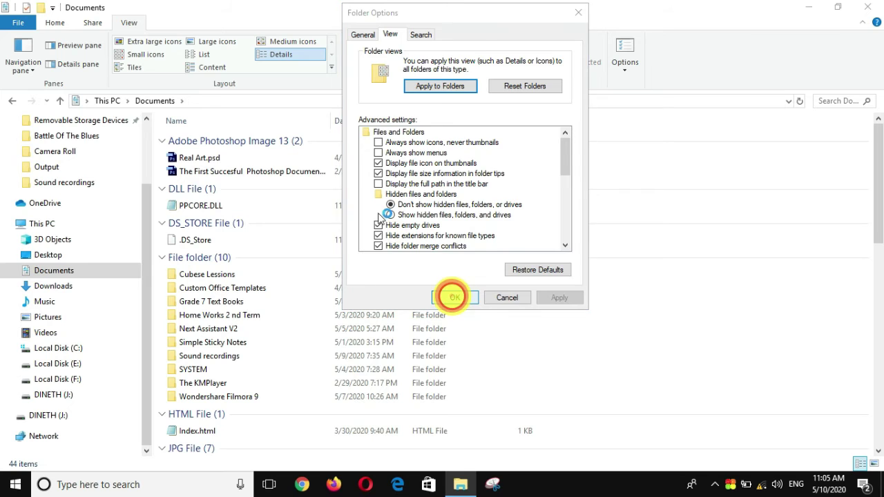
left_click(261, 158)
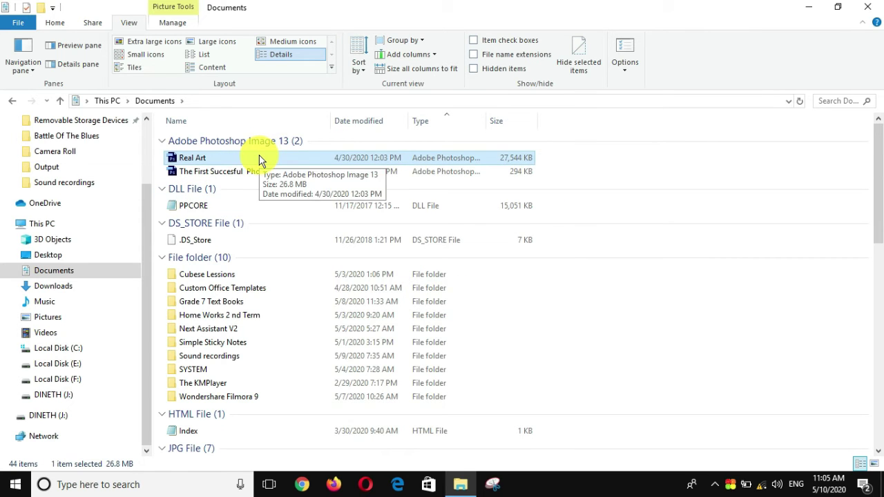
scroll(554, 258, "down", 7)
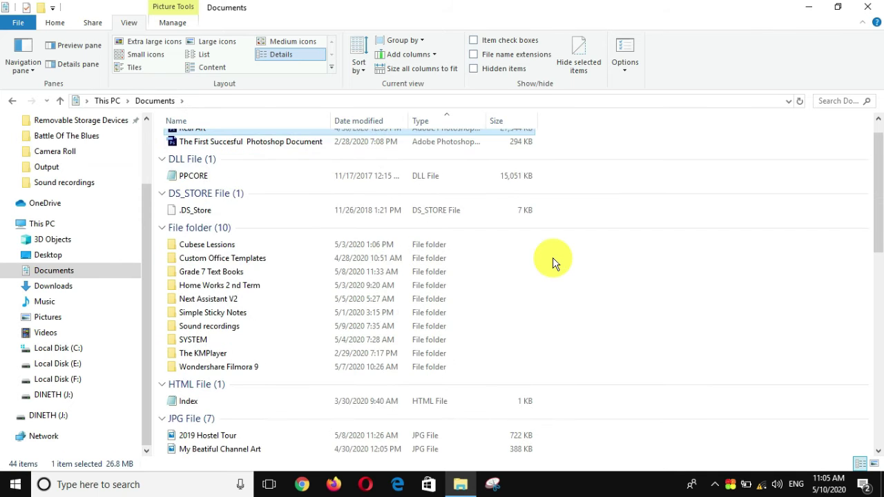
scroll(473, 182, "down", 6)
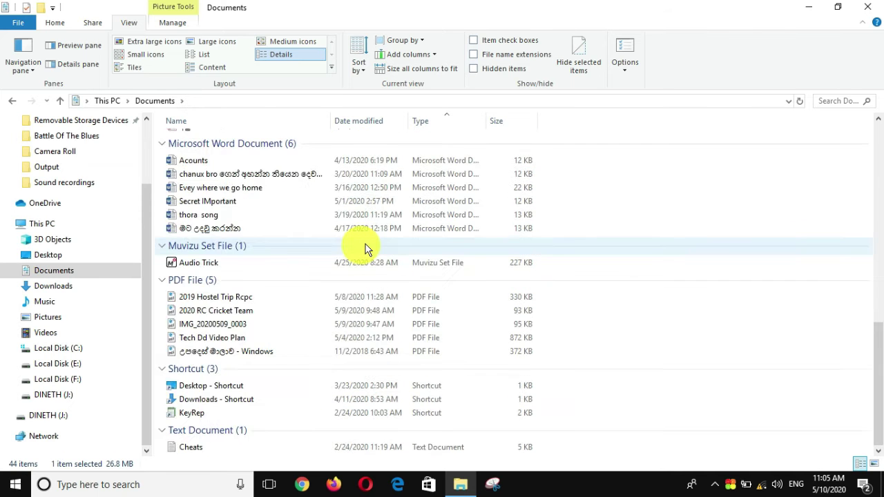
scroll(686, 187, "up", 13)
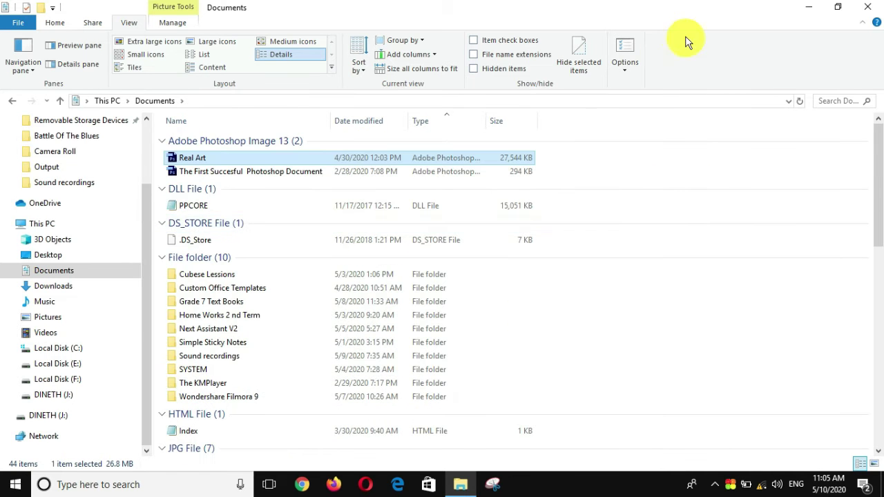
Disable "Hide extensions for known file types" in Folder Options, apply it and look through the file names in Documents.
left_click(625, 47)
left_click_drag(159, 133, 509, 55)
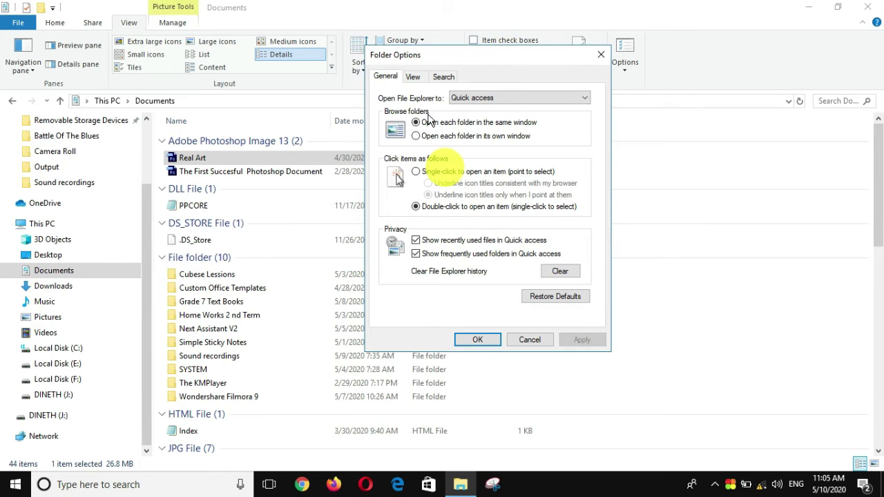
left_click(412, 75)
left_click(401, 278)
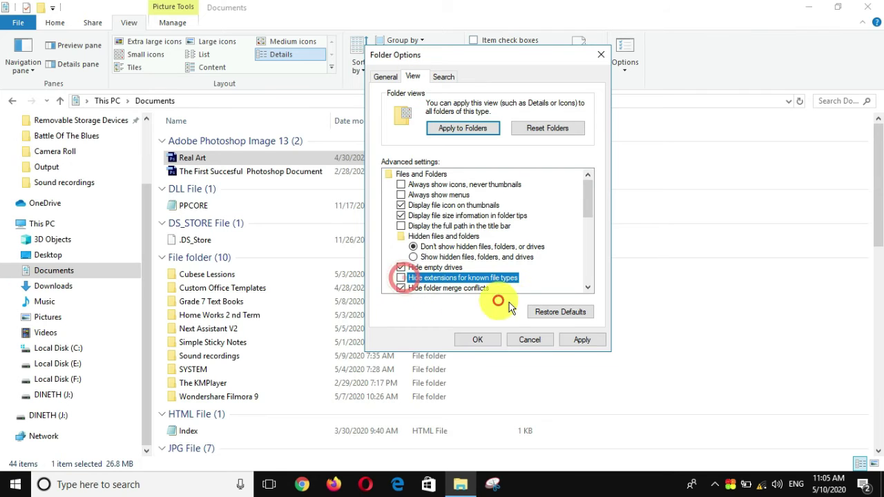
left_click(583, 340)
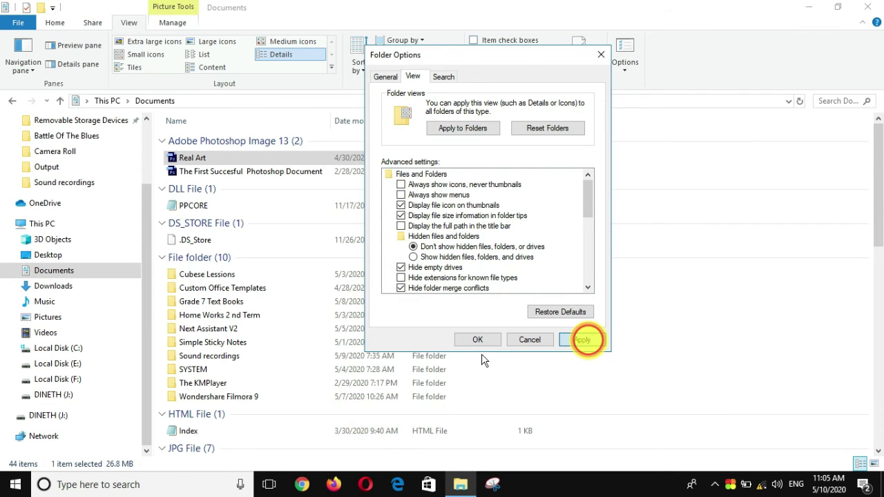
left_click(464, 338)
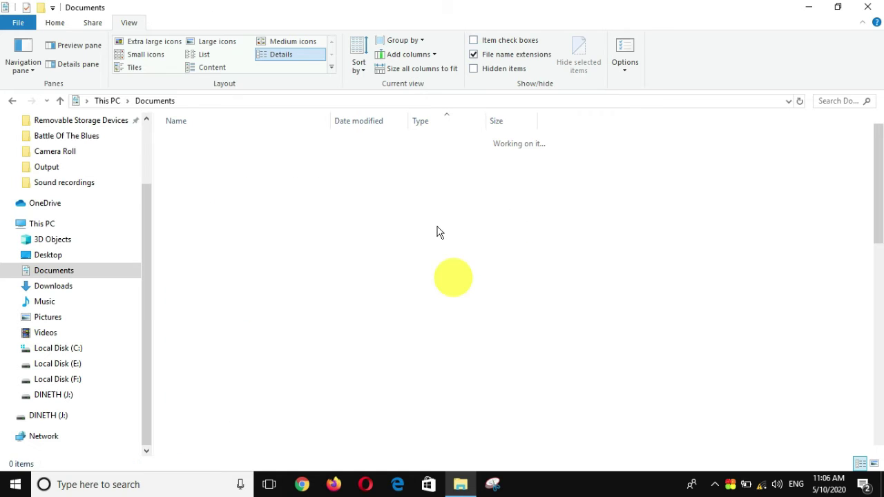
scroll(436, 161, "down", 10)
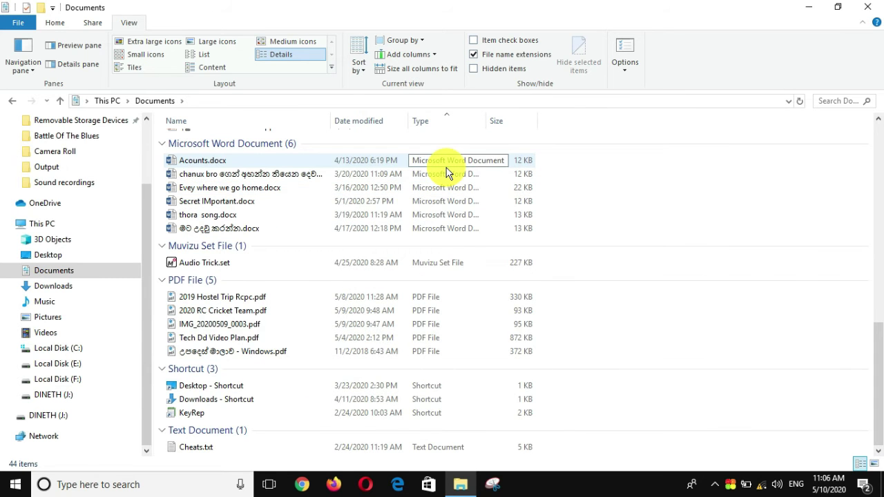
scroll(445, 172, "up", 3)
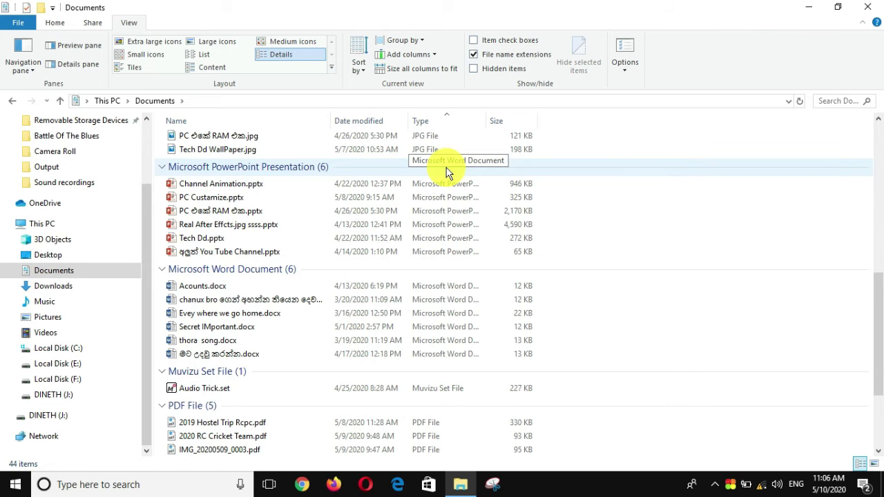
scroll(445, 172, "up", 10)
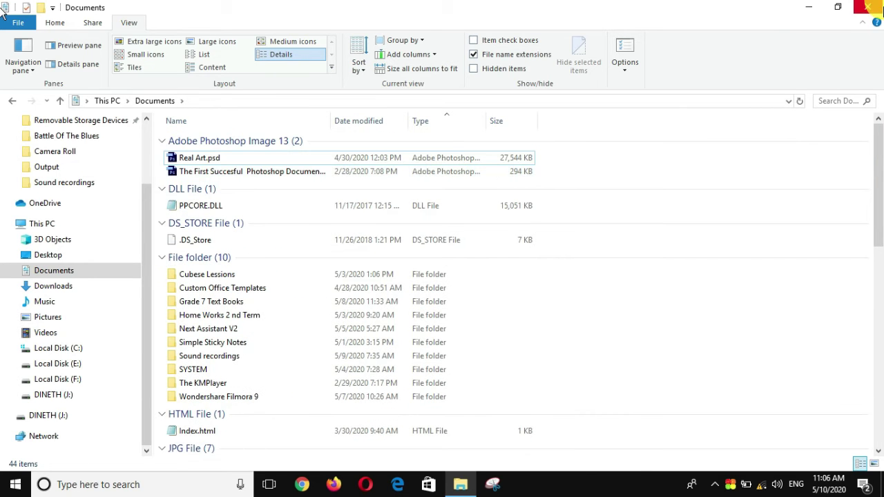
Close the Documents window and refresh the desktop.
left_click(868, 7)
right_click(213, 84)
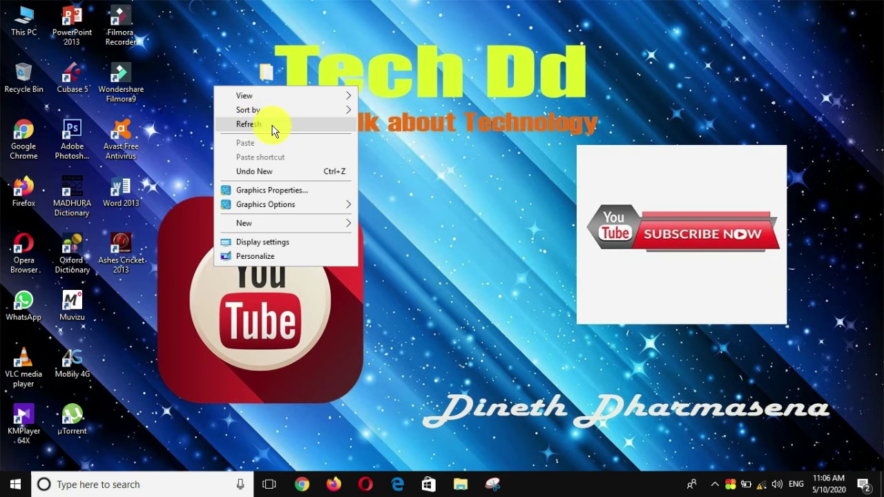
left_click(273, 122)
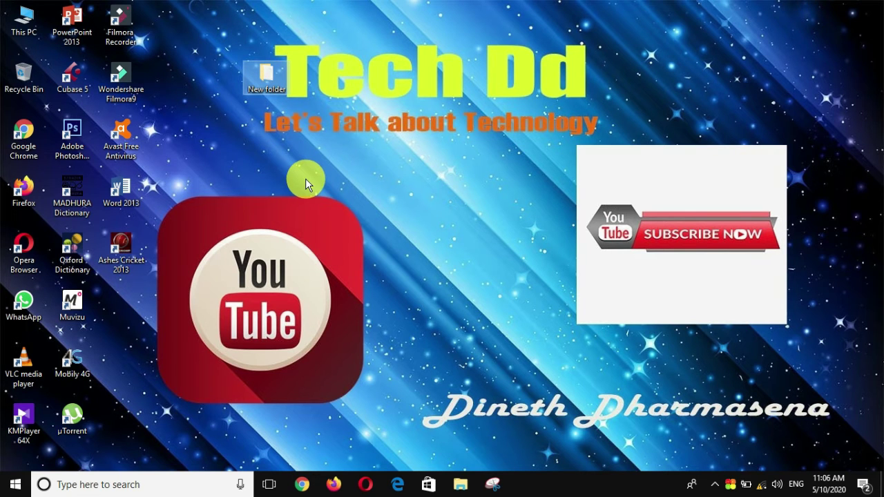
Delete the new folder from the desktop and permanently empty the Recycle Bin.
right_click(21, 72)
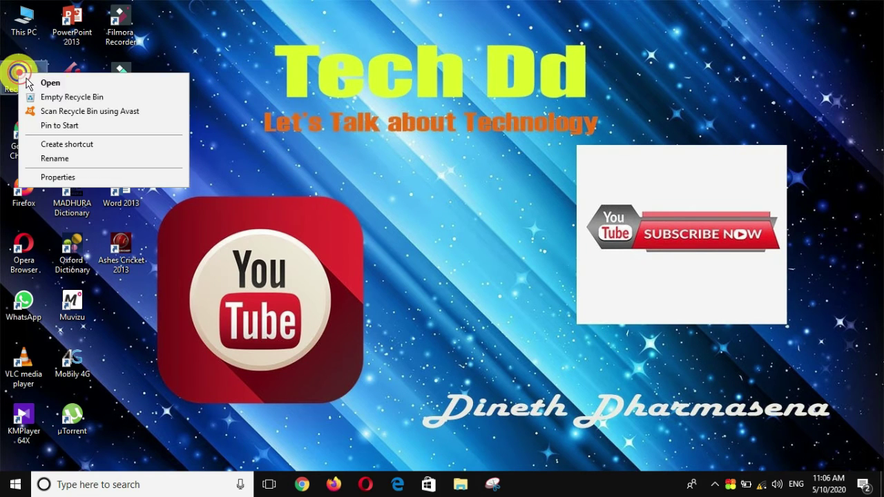
left_click(65, 98)
left_click(502, 270)
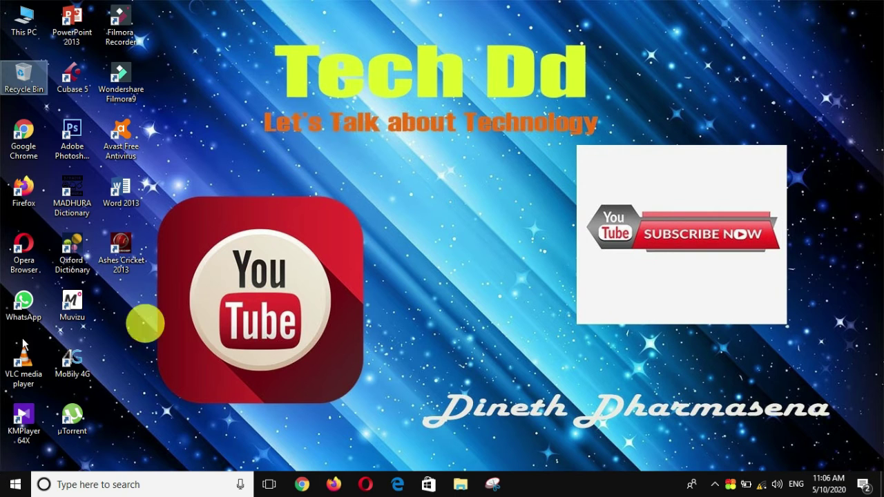
Open This PC from the desktop and go to the Documents folder.
left_click(23, 38)
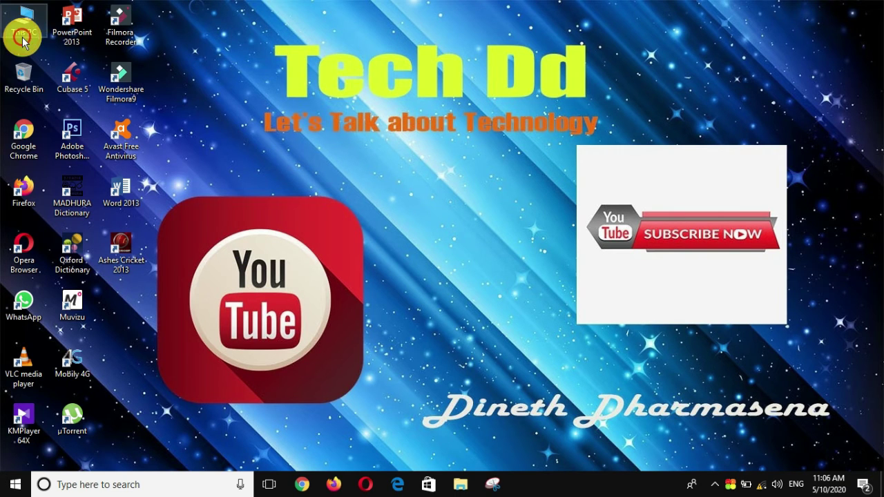
double_click(23, 38)
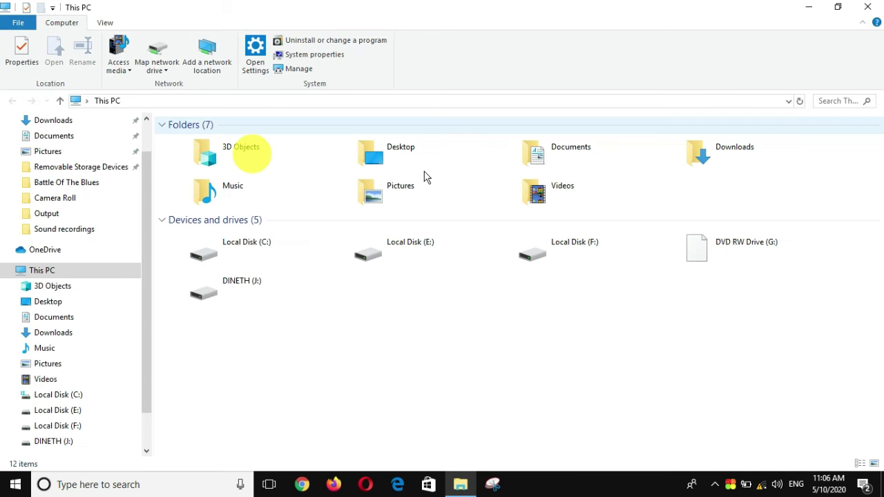
double_click(560, 163)
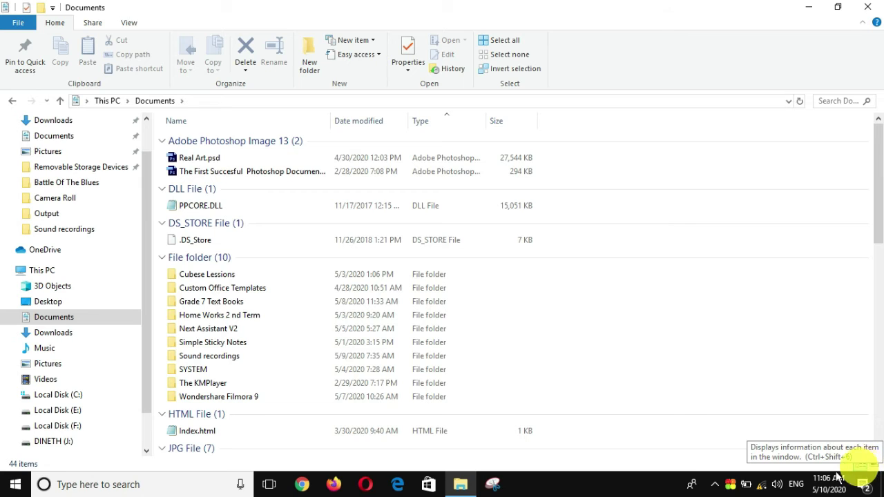
Show the Documents items as large thumbnails and look through the file type groups.
left_click(871, 464)
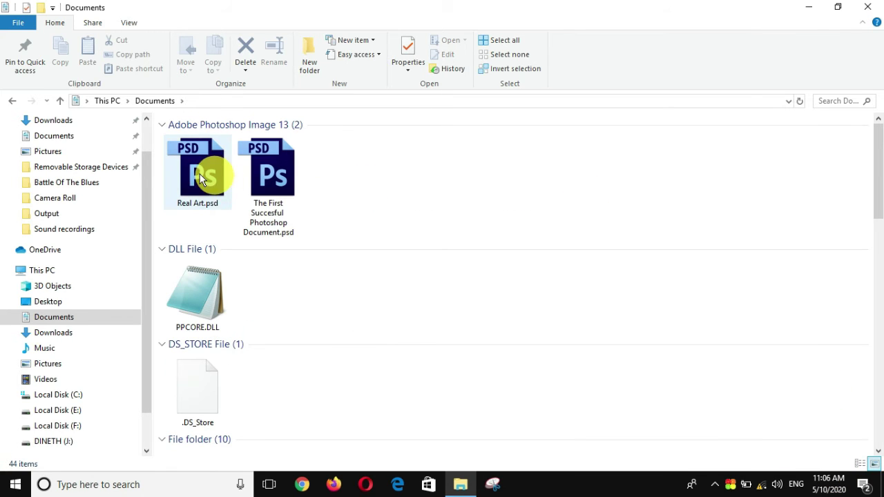
scroll(286, 169, "down", 3)
scroll(286, 169, "down", 10)
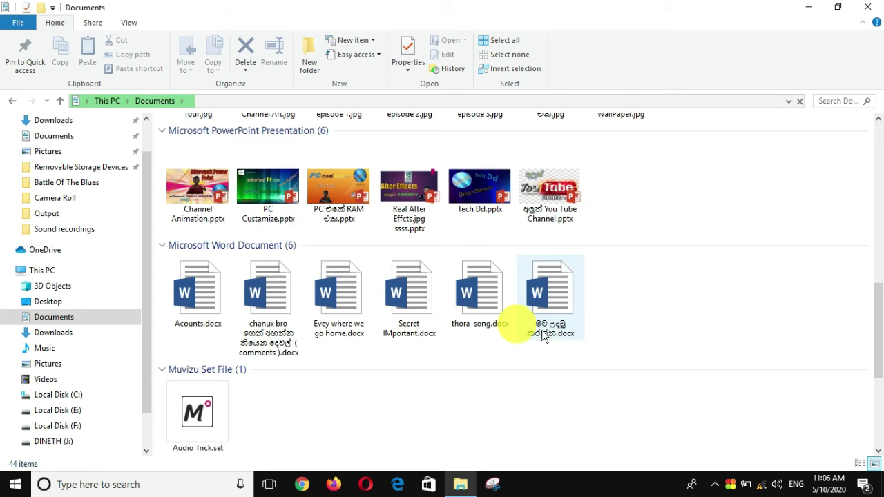
scroll(718, 275, "down", 5)
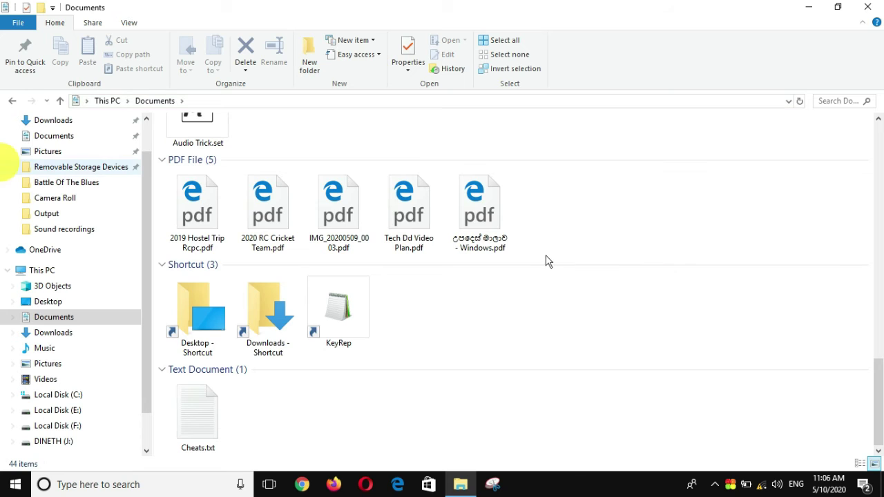
scroll(538, 255, "up", 5)
scroll(514, 221, "up", 10)
scroll(509, 203, "down", 12)
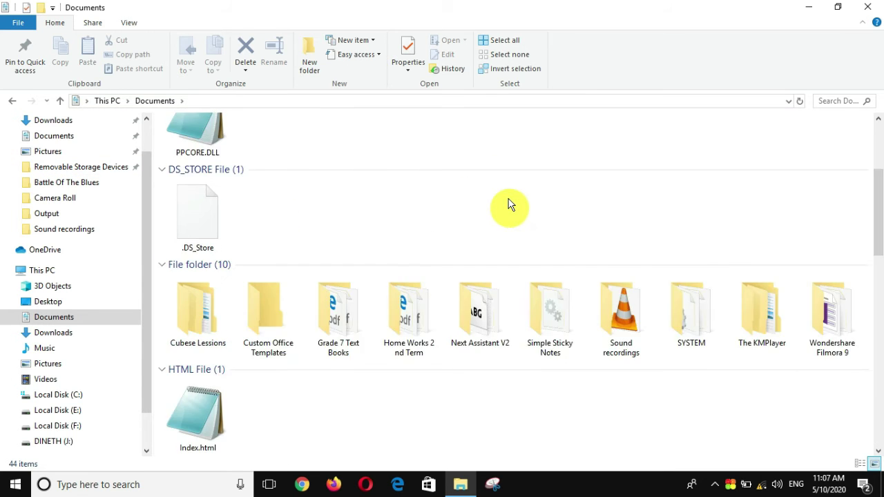
scroll(509, 183, "up", 10)
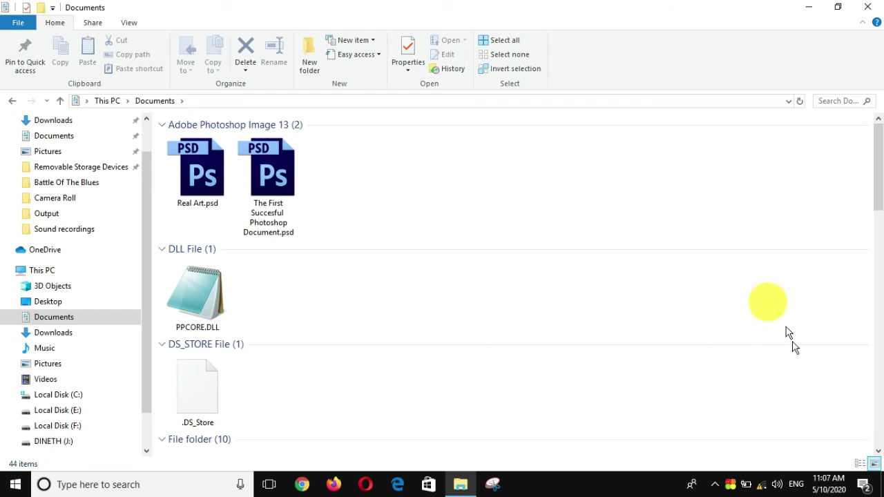
Show the Documents items in the Details view, look down the list and return to large thumbnails.
left_click(860, 463)
scroll(442, 308, "down", 15)
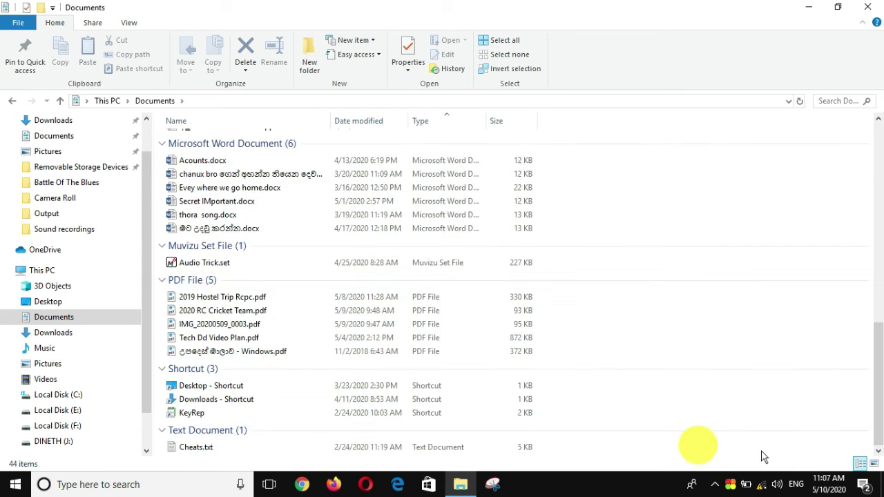
left_click(875, 463)
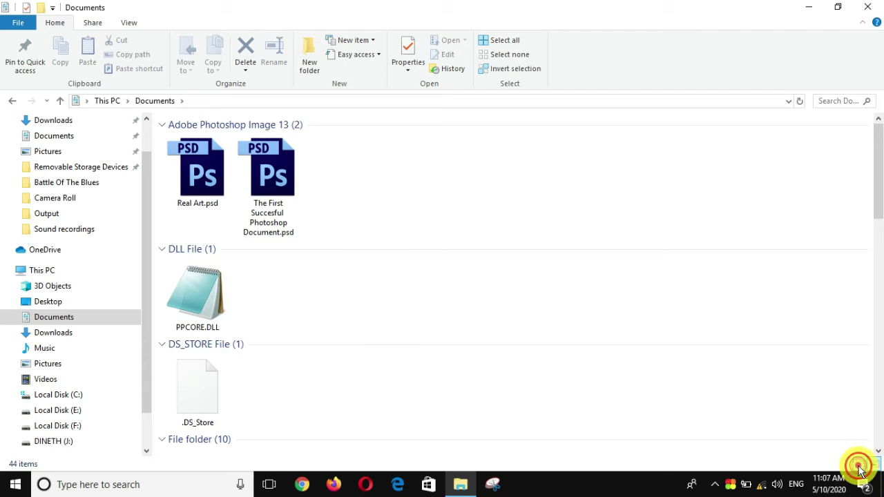
Switch the Documents folder between the Details view and large thumbnails, and look through the items as thumbnails.
left_click(860, 463)
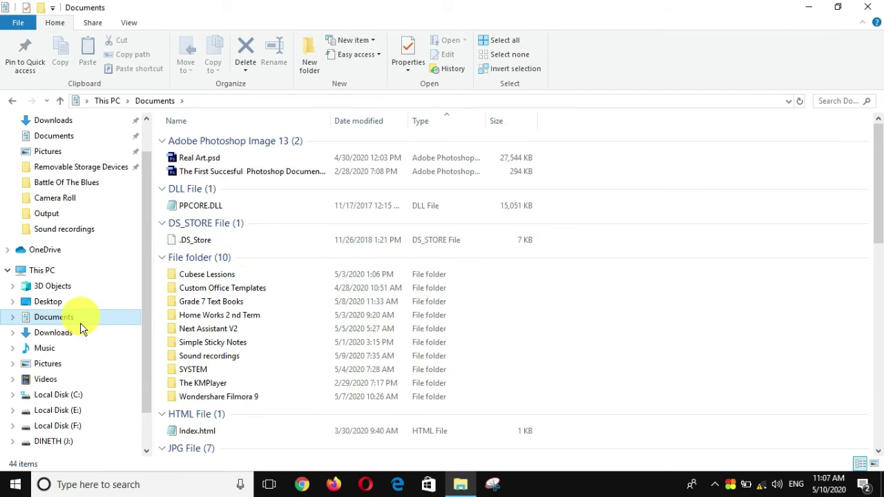
left_click(875, 463)
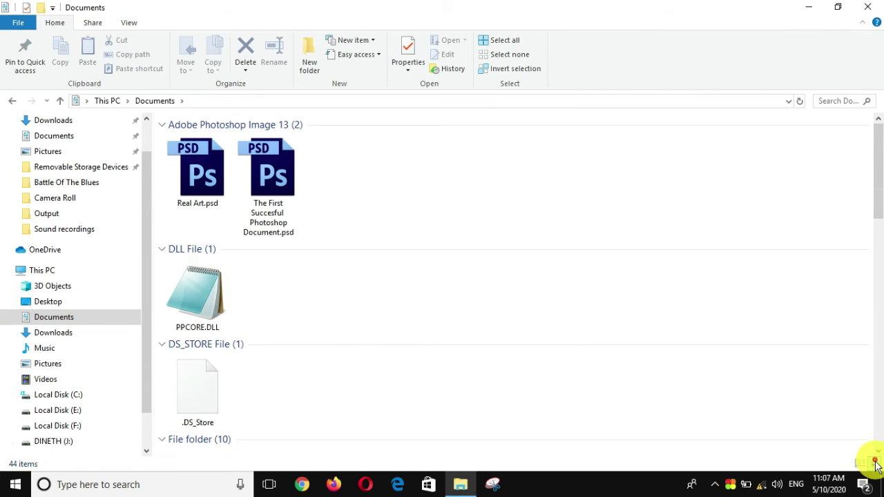
left_click(860, 464)
left_click(875, 463)
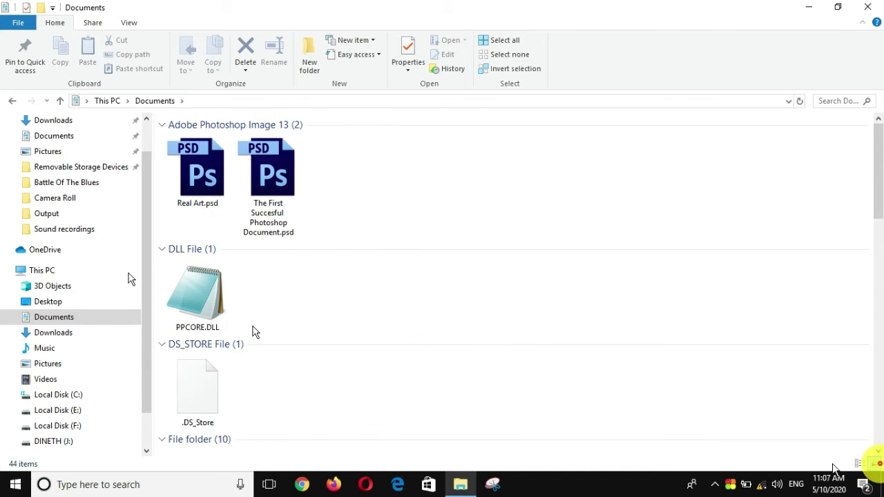
scroll(252, 296, "down", 10)
scroll(253, 296, "up", 10)
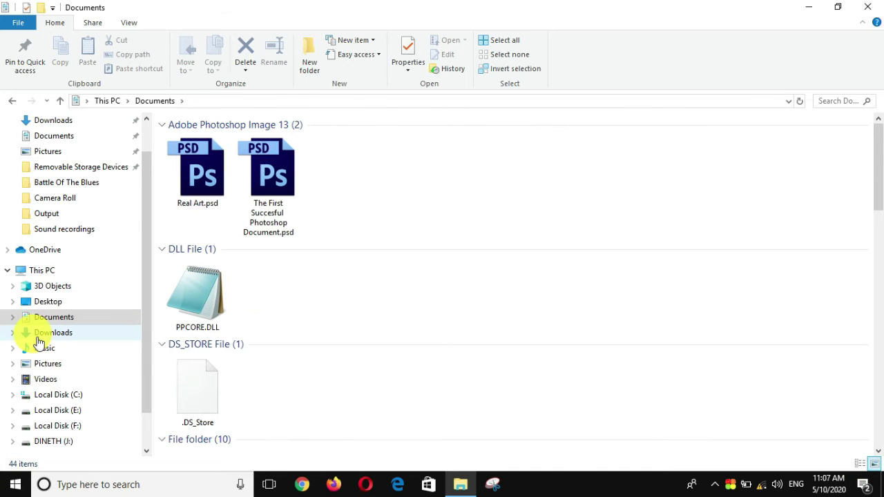
Open the Thubails folder in Pictures and look through its image thumbnails.
left_click(74, 365)
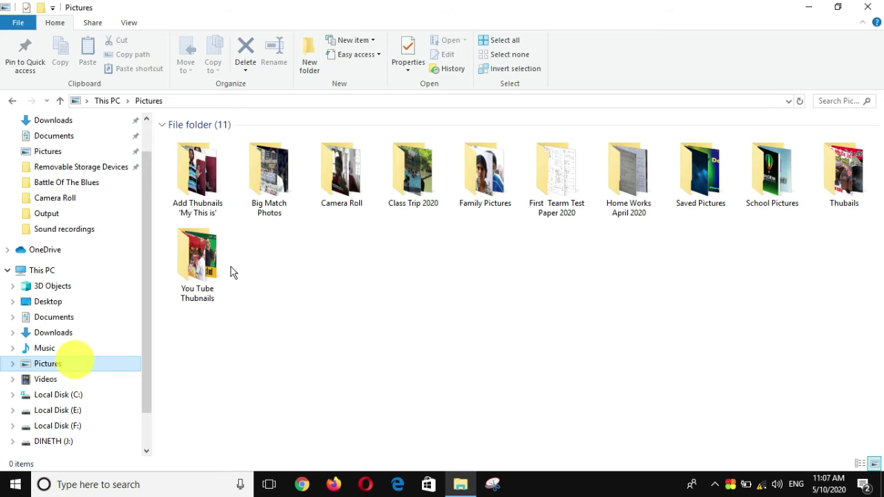
left_click(834, 169)
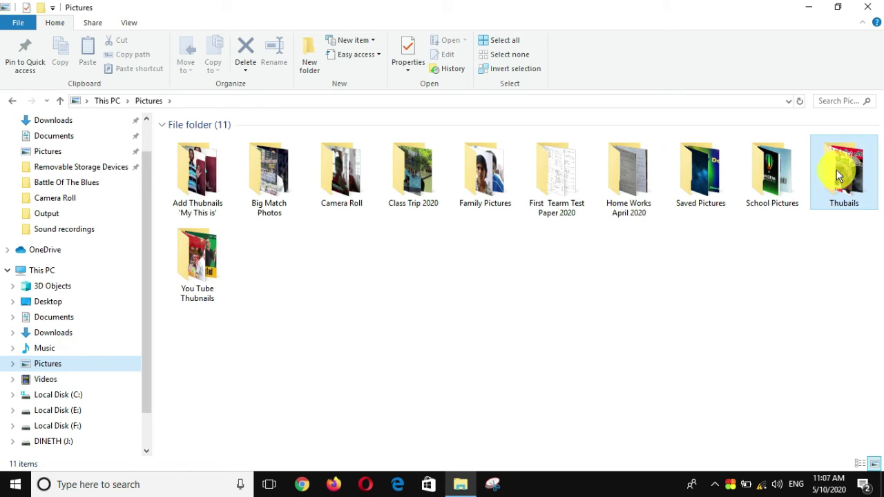
double_click(835, 169)
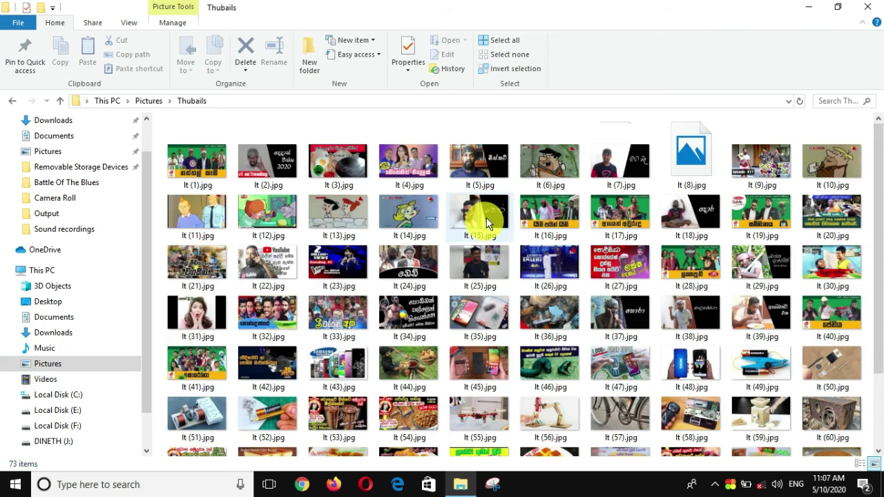
scroll(493, 257, "down", 2)
scroll(508, 254, "up", 2)
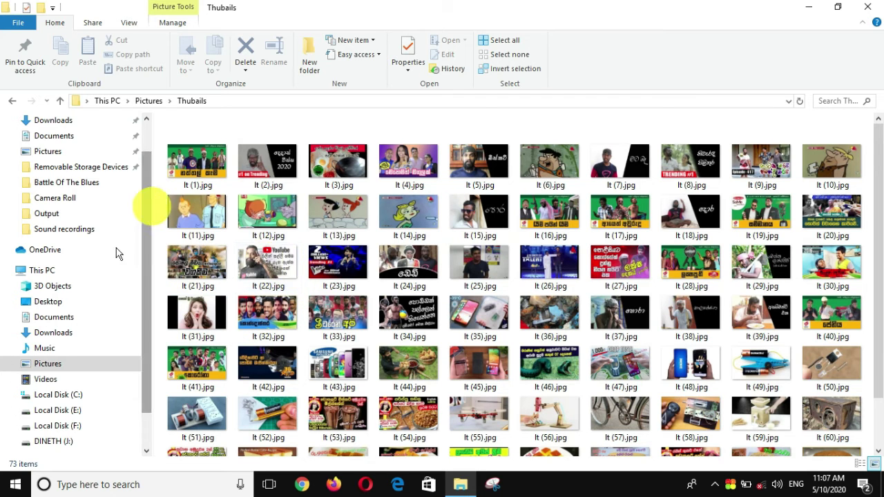
left_click(337, 284)
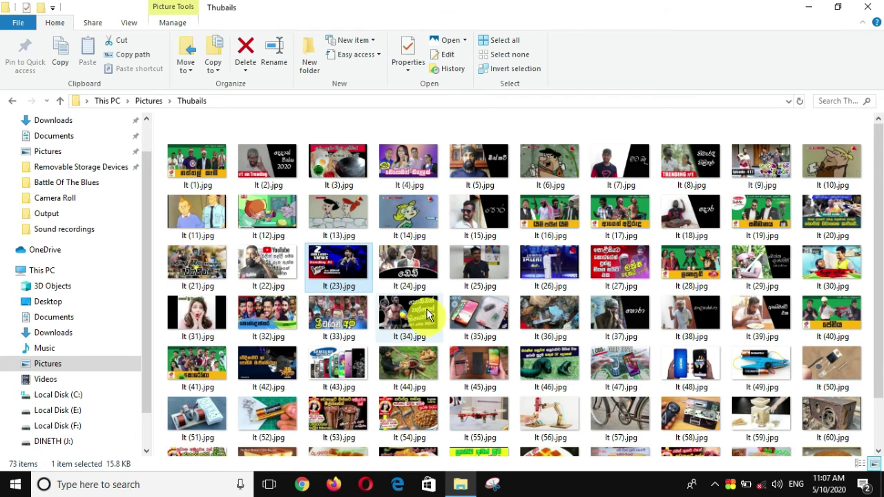
scroll(469, 283, "down", 3)
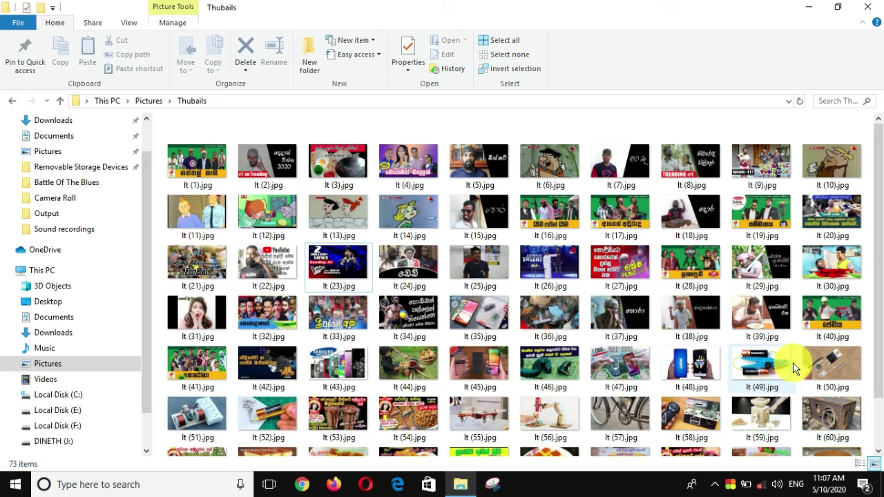
Show the Thubails images in the Details view, look through the whole list and return to large thumbnails.
left_click(860, 464)
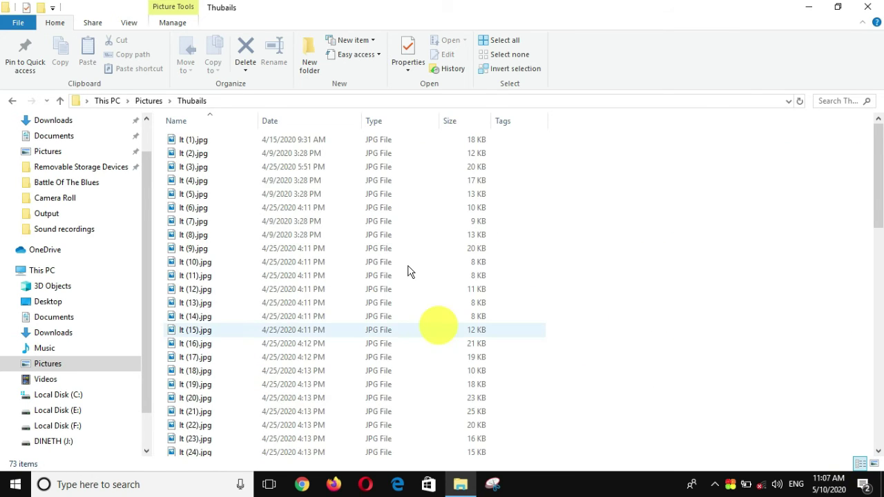
scroll(351, 178, "down", 16)
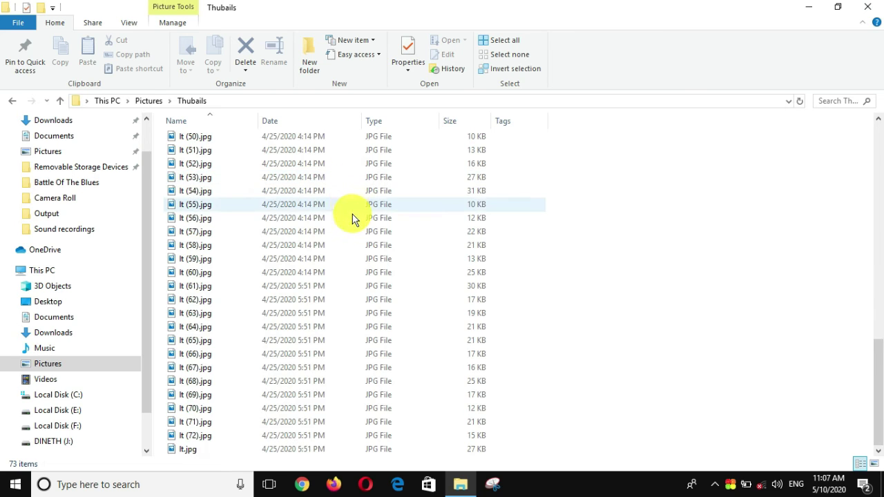
left_click(876, 381)
left_click_drag(877, 381, 880, 147)
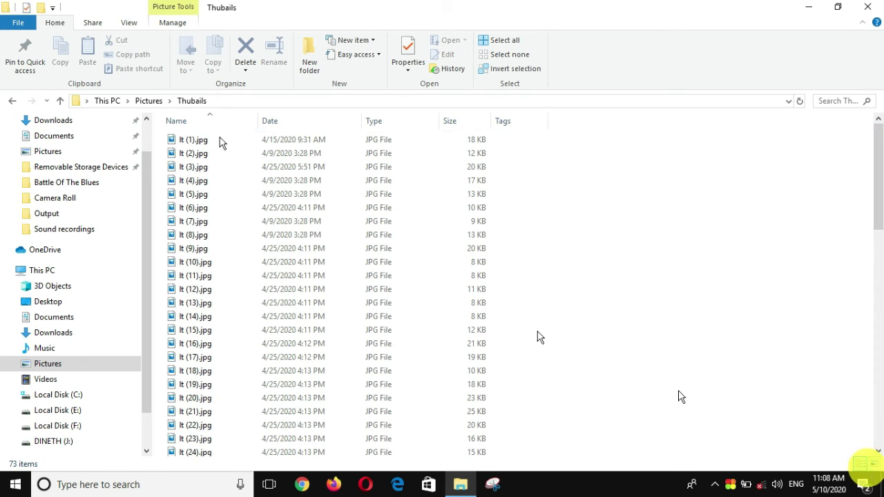
left_click(291, 172)
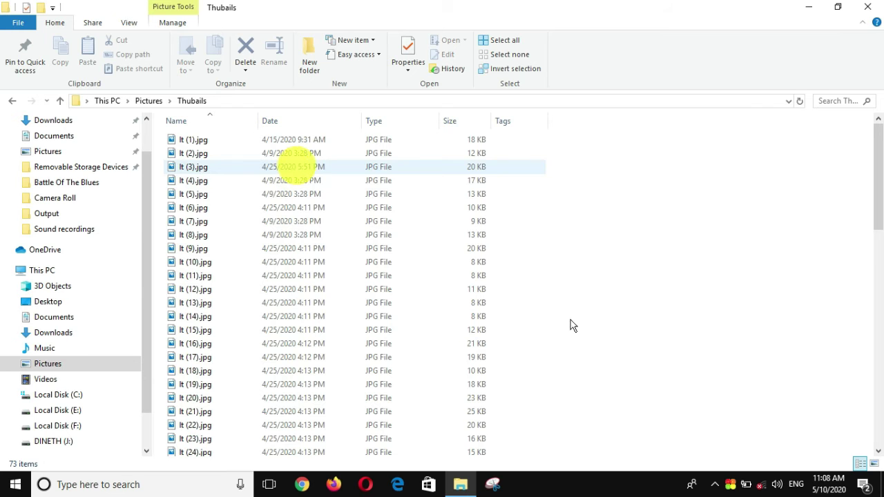
left_click(875, 463)
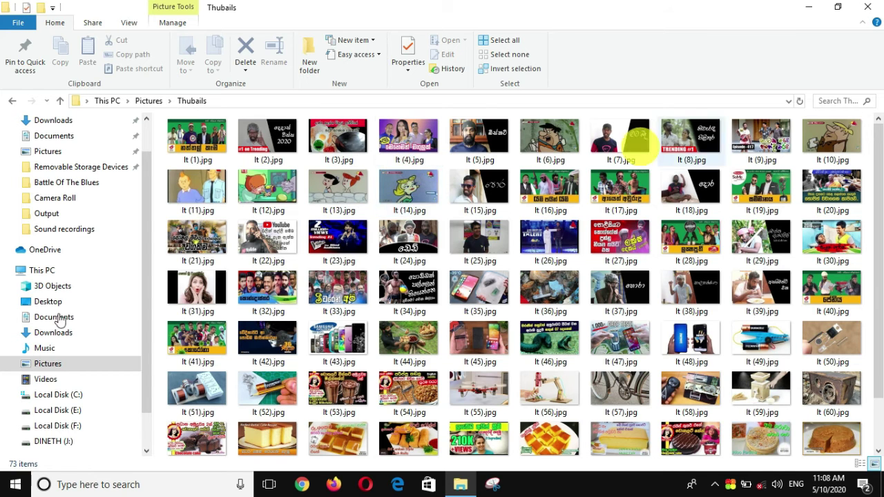
Compare the Thubails images in the Details view and as large thumbnails once more, and close the folder window.
scroll(384, 246, "down", 2)
left_click(560, 197)
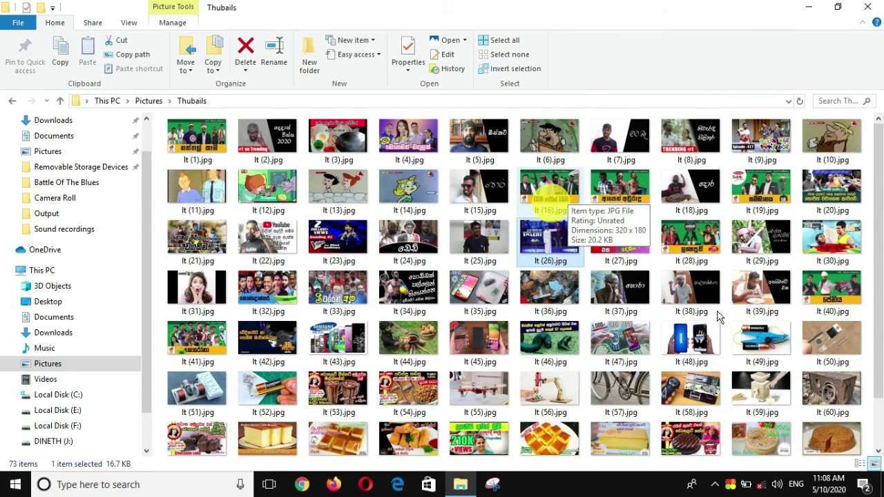
left_click(869, 463)
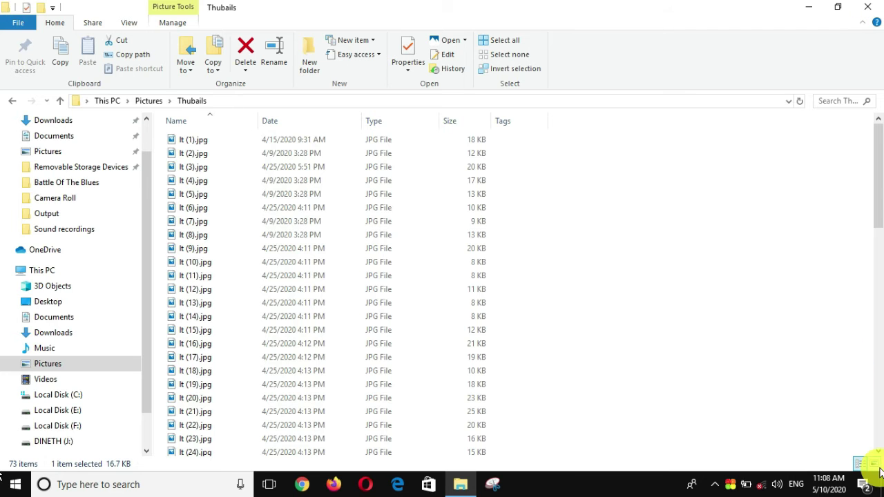
left_click(875, 464)
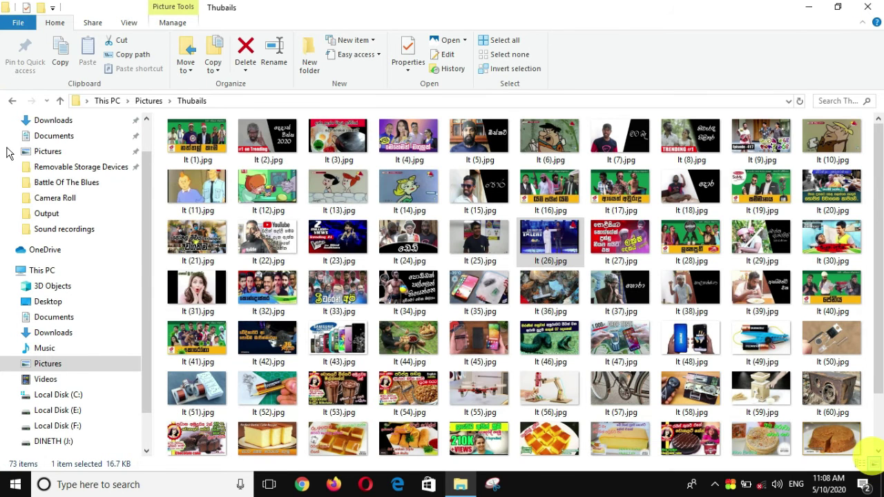
left_click(8, 250)
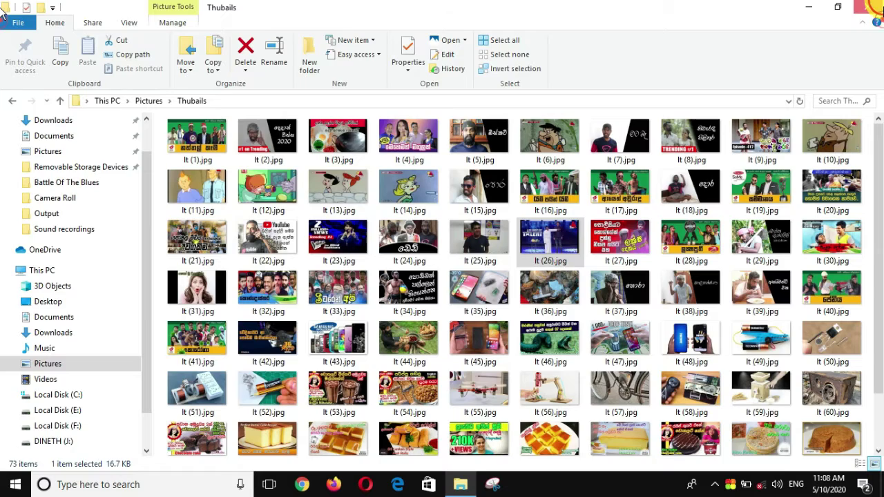
left_click(868, 7)
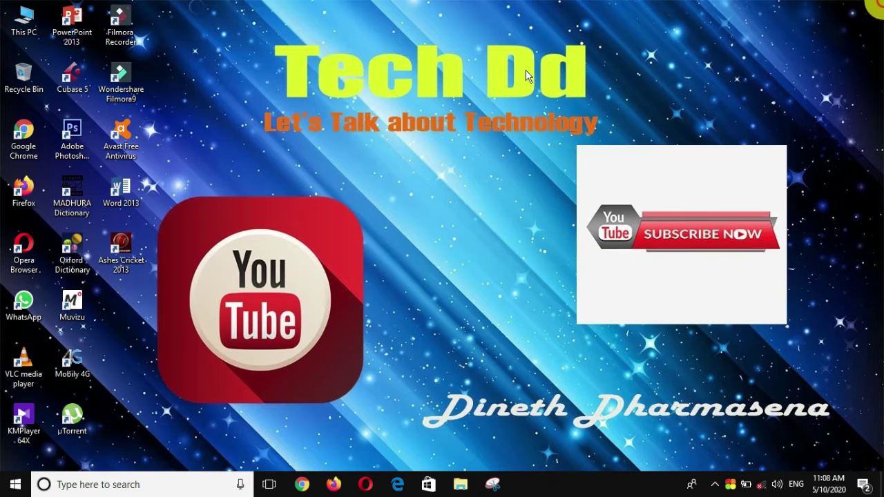
Open This PC, go to the Applications folder in Videos and look through the file types listed there.
double_click(3, 16)
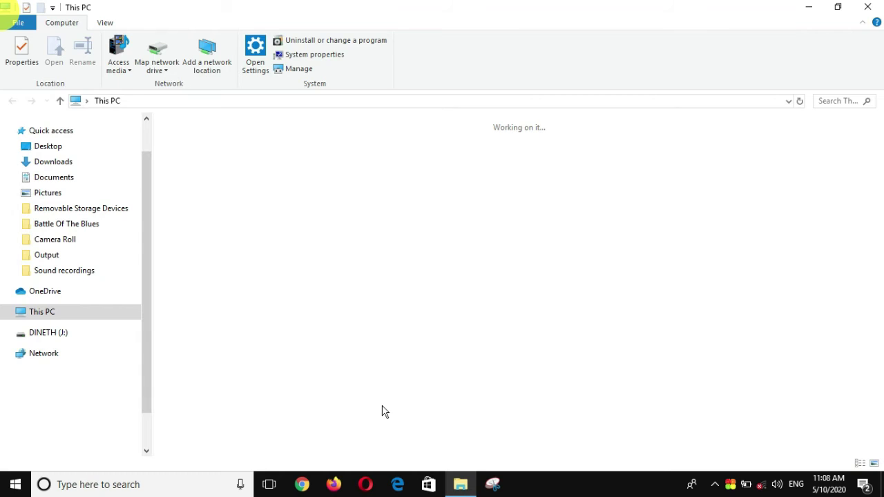
double_click(591, 180)
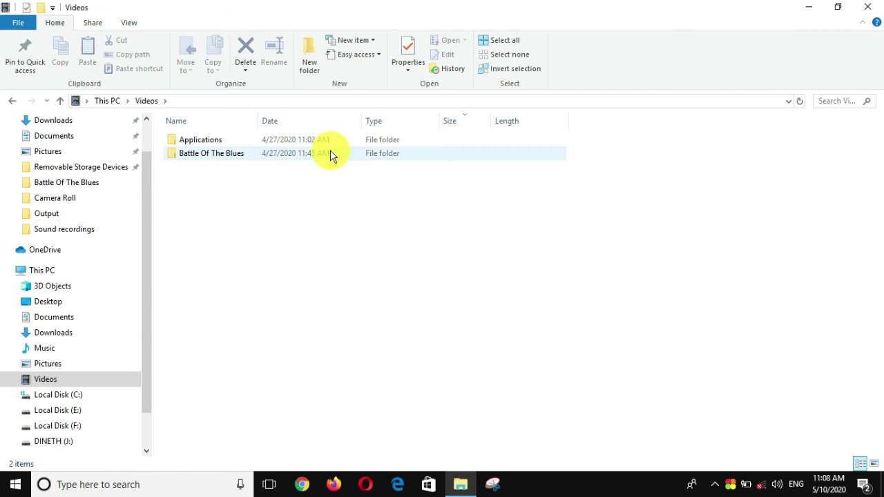
left_click_drag(326, 193, 322, 145)
left_click(325, 223)
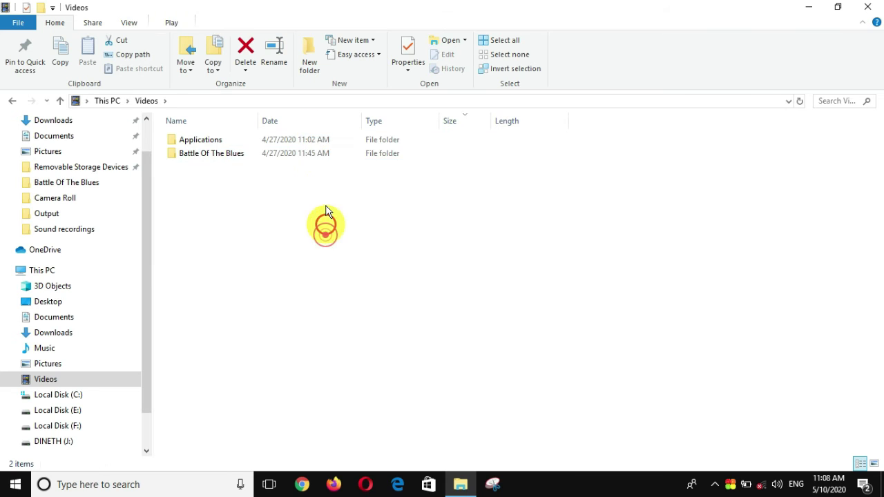
double_click(325, 142)
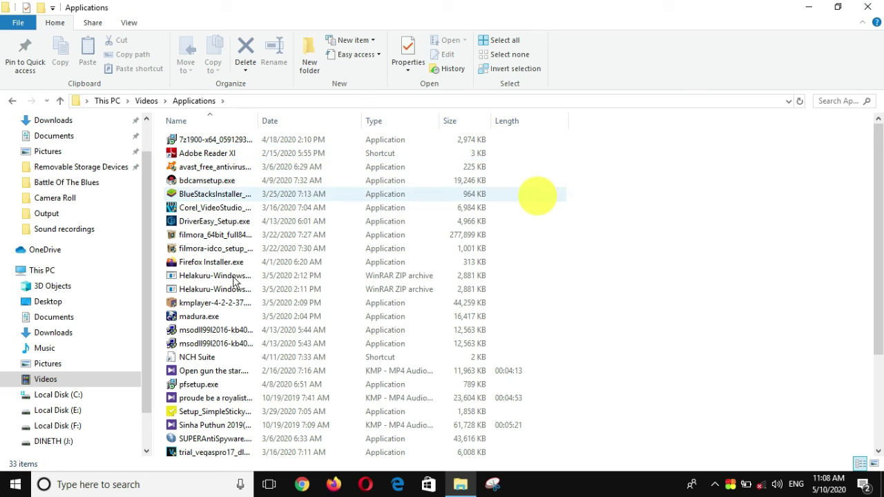
scroll(315, 292, "down", 3)
scroll(444, 282, "up", 3)
scroll(389, 272, "down", 3)
scroll(276, 221, "up", 3)
scroll(272, 248, "down", 3)
scroll(263, 247, "up", 3)
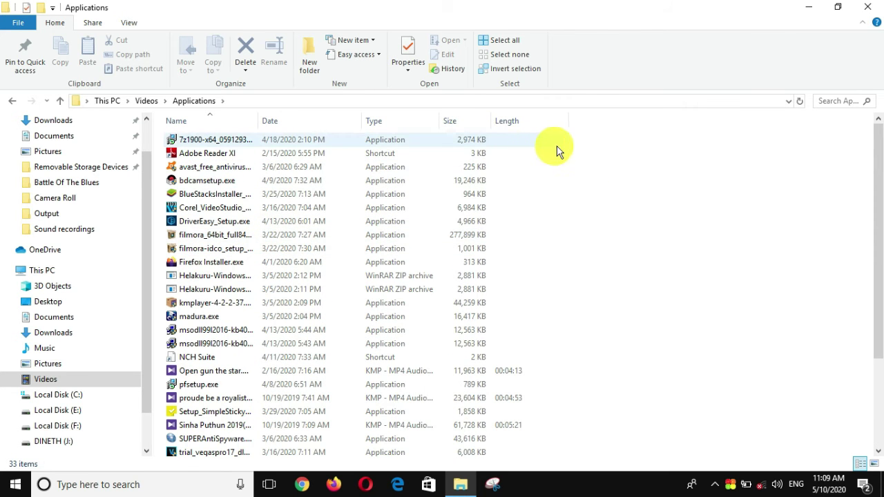
Open the Downloads folder and examine its files group by group according to their type.
left_click(84, 335)
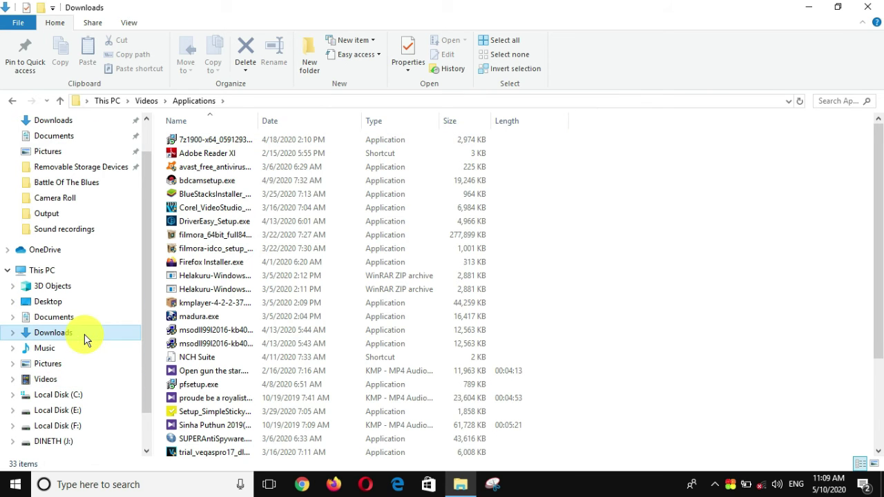
scroll(320, 172, "down", 1)
scroll(327, 201, "up", 1)
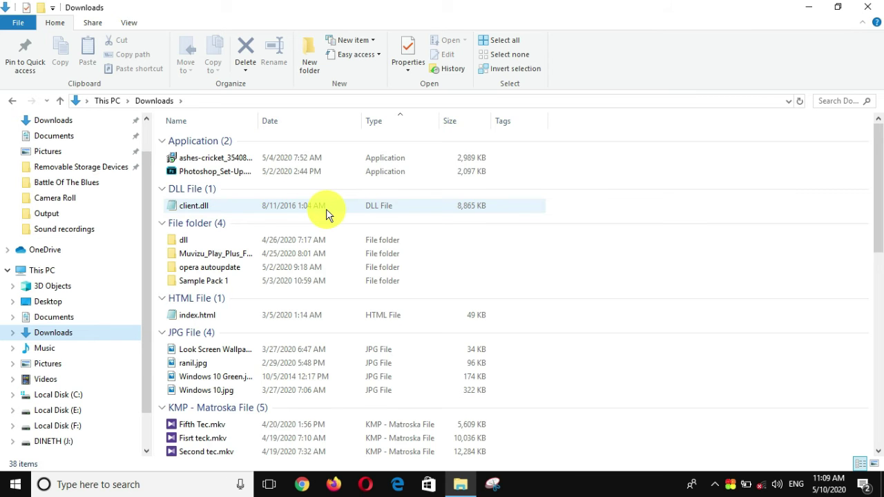
scroll(326, 209, "down", 2)
scroll(327, 216, "down", 4)
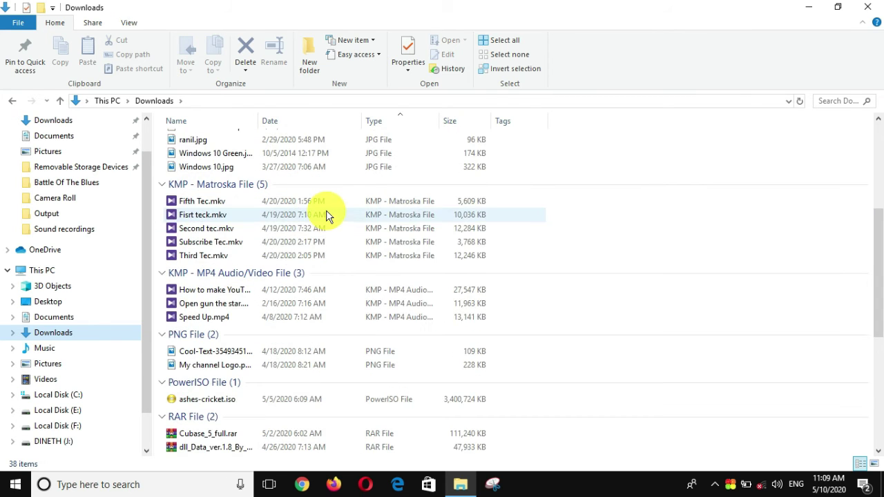
scroll(327, 216, "down", 4)
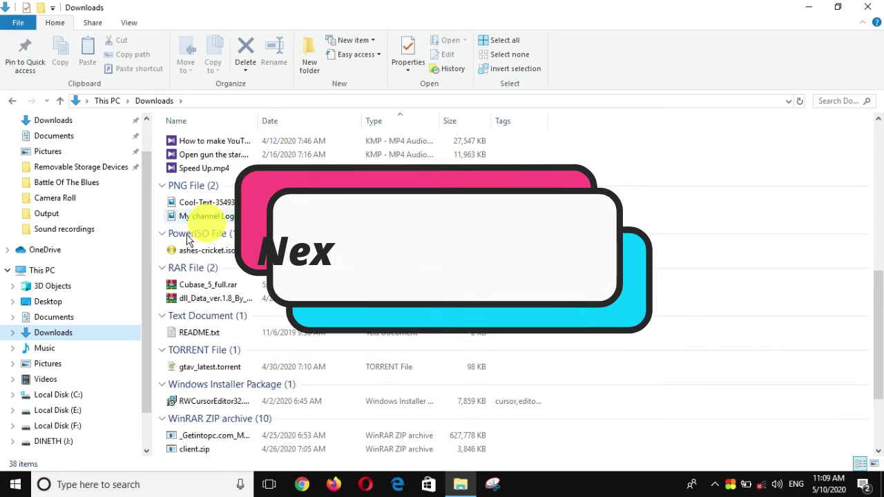
scroll(327, 217, "down", 3)
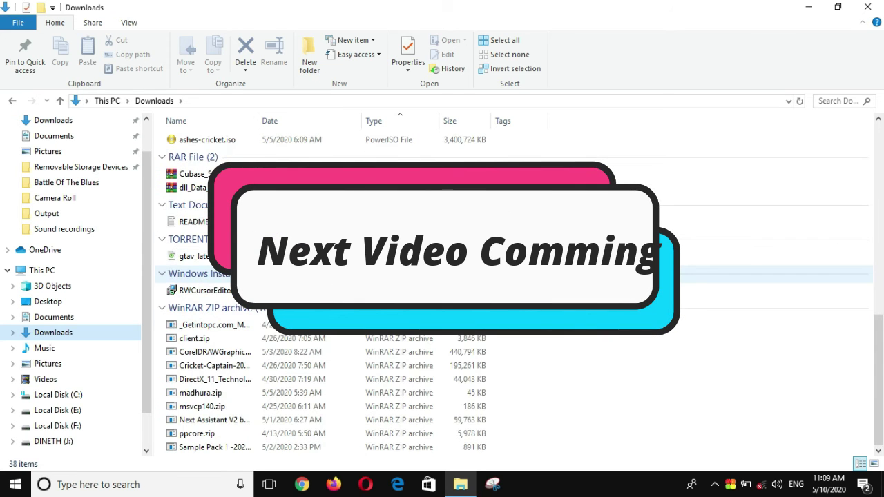
scroll(503, 216, "up", 13)
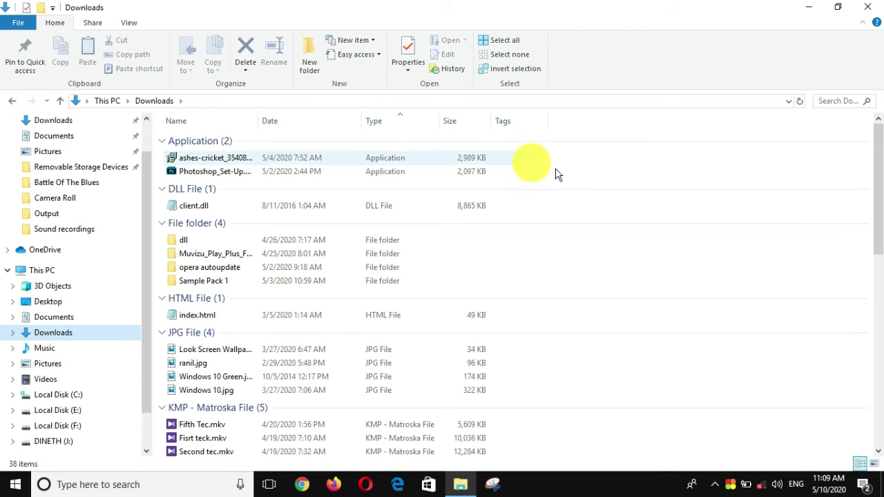
Select the two files in the Application group of Downloads and paste them into the Applications folder in Videos.
left_click_drag(546, 159, 461, 175)
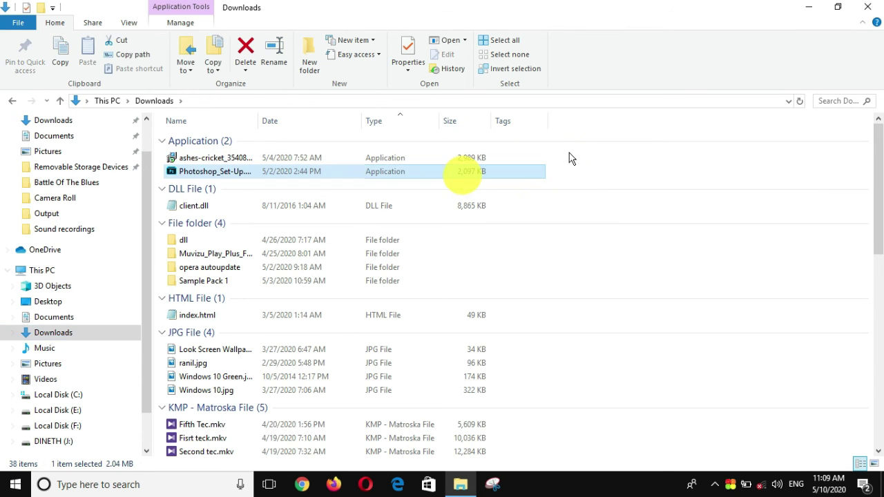
left_click_drag(561, 157, 490, 193)
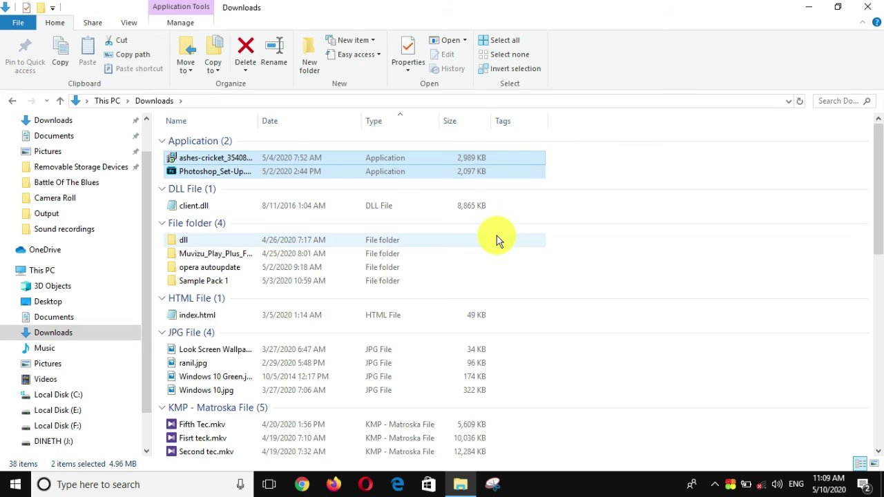
left_click(89, 379)
left_click(240, 139)
double_click(240, 140)
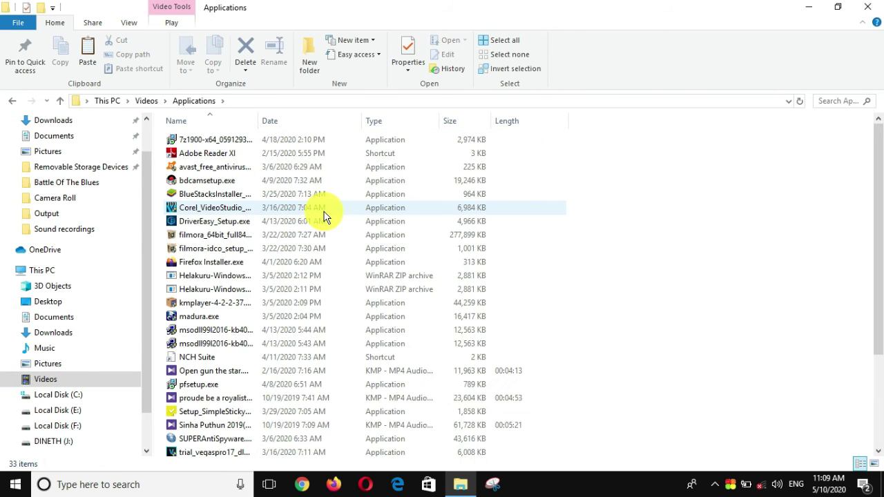
key("ctrl+v")
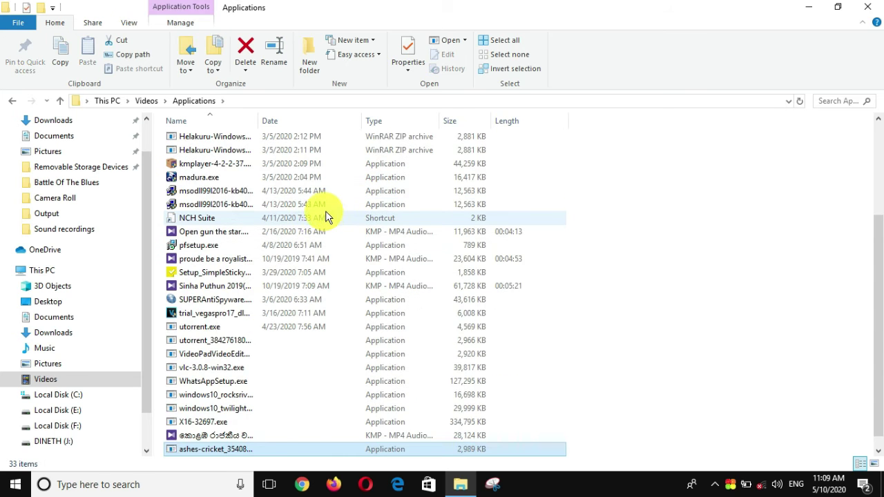
Look over the files in the Applications folder, including the two transferred ones, and close the folder window.
scroll(282, 241, "up", 4)
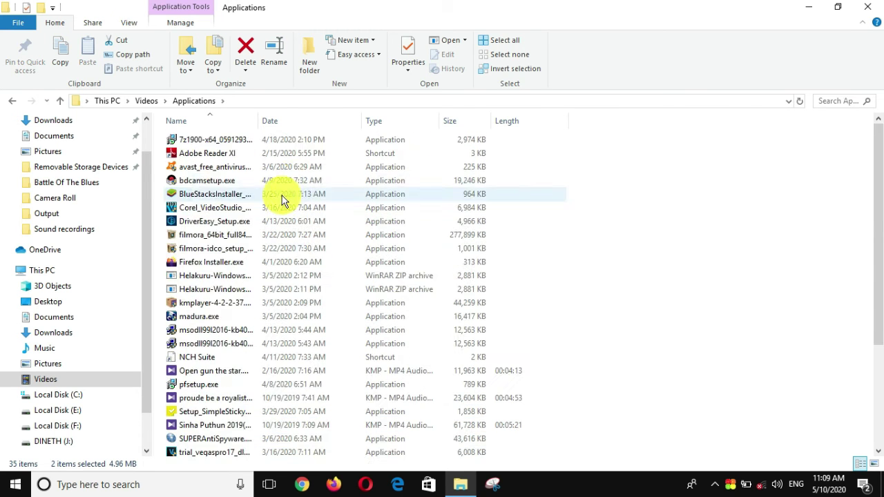
scroll(483, 296, "up", 5)
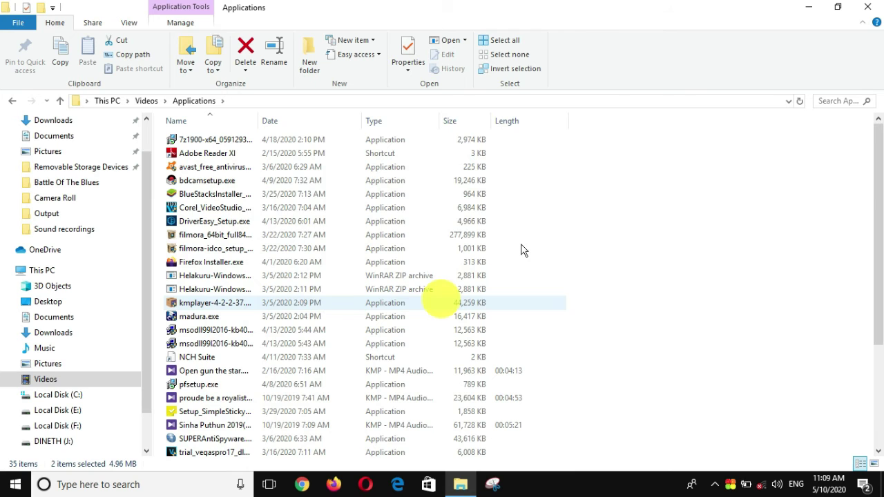
left_click_drag(577, 149, 457, 378)
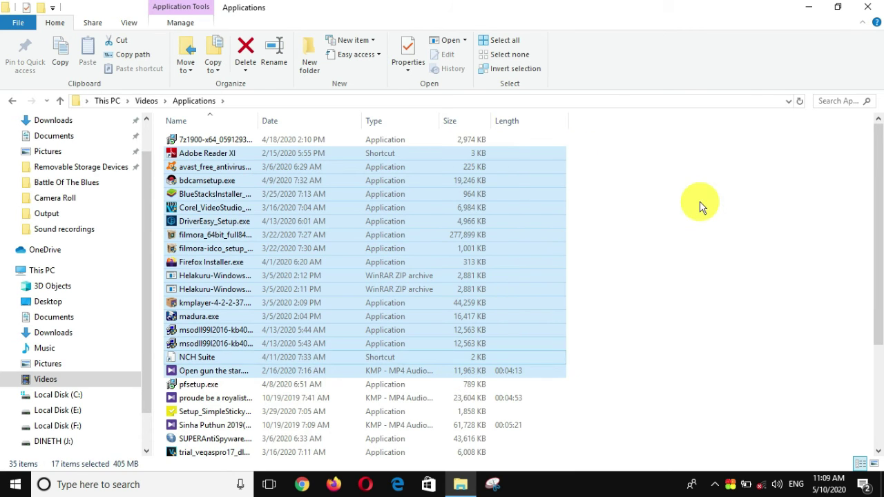
left_click(695, 198)
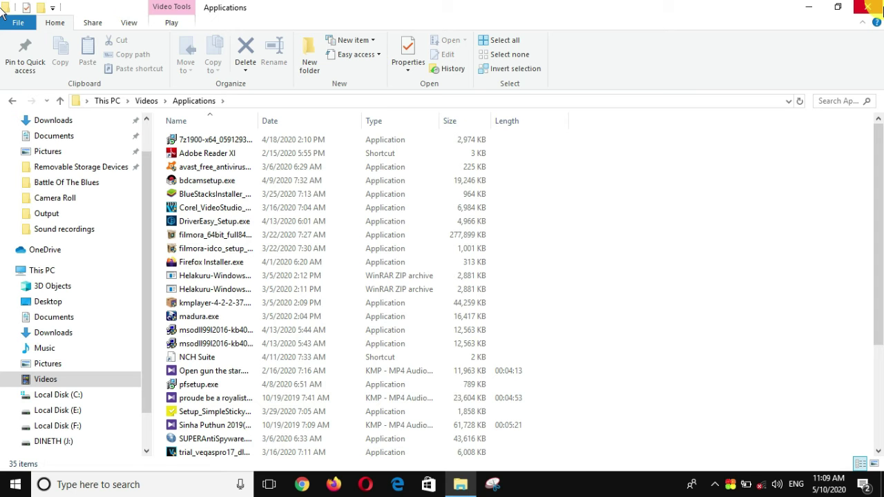
left_click(877, 8)
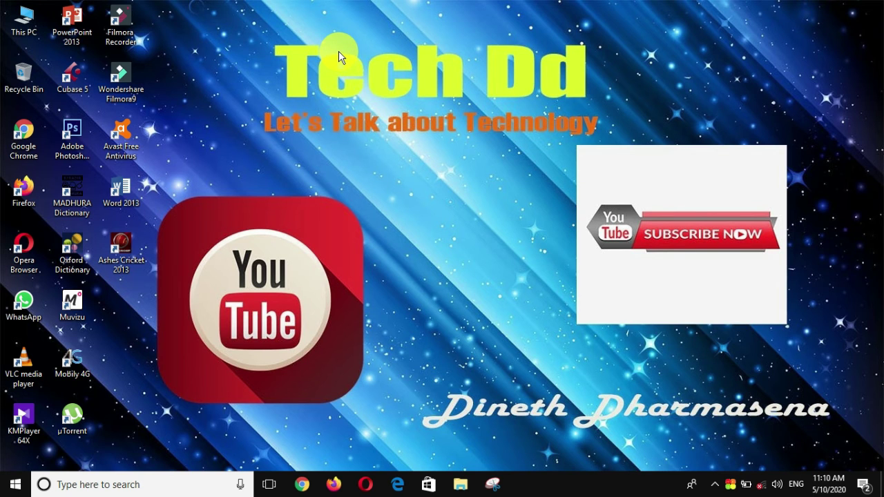
View the Cubase Lessons folder on Local Disk (F:), and show the Documents folder in the Details view.
left_click(31, 15)
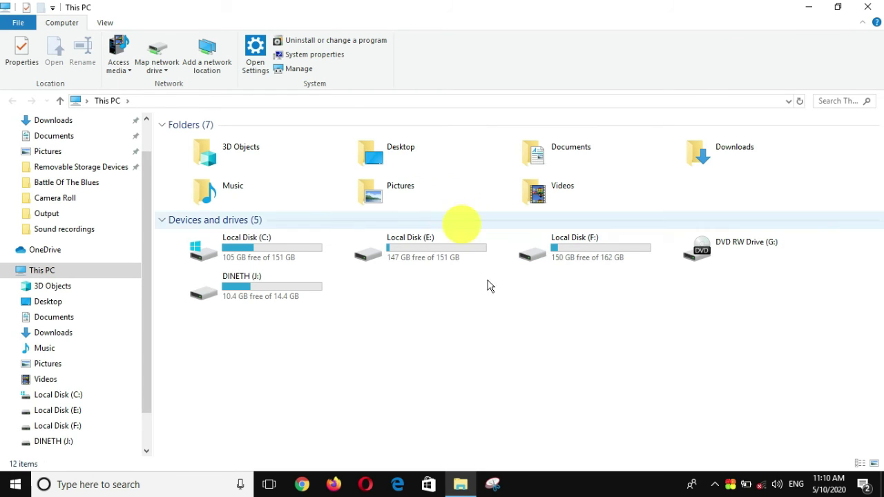
double_click(581, 252)
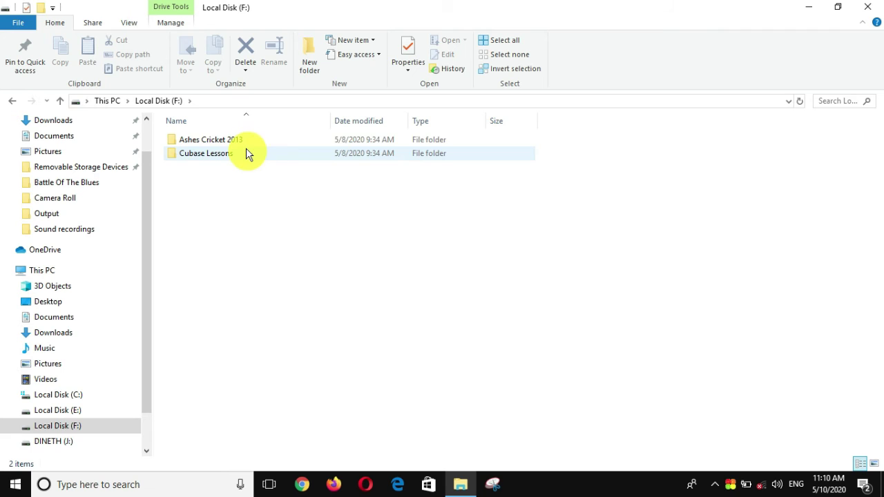
double_click(292, 153)
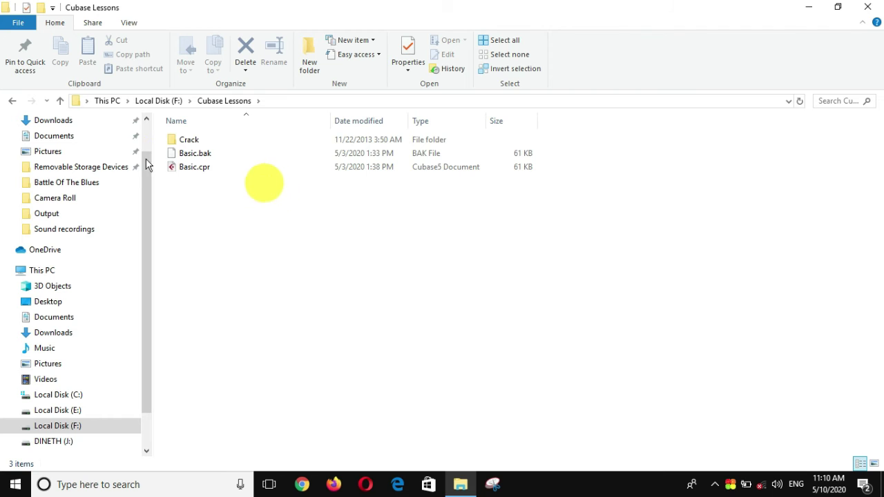
left_click(100, 136)
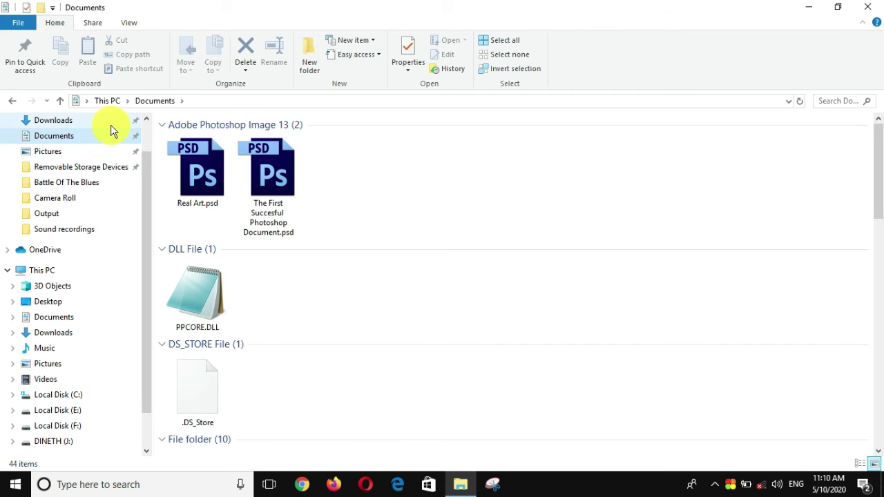
left_click(861, 465)
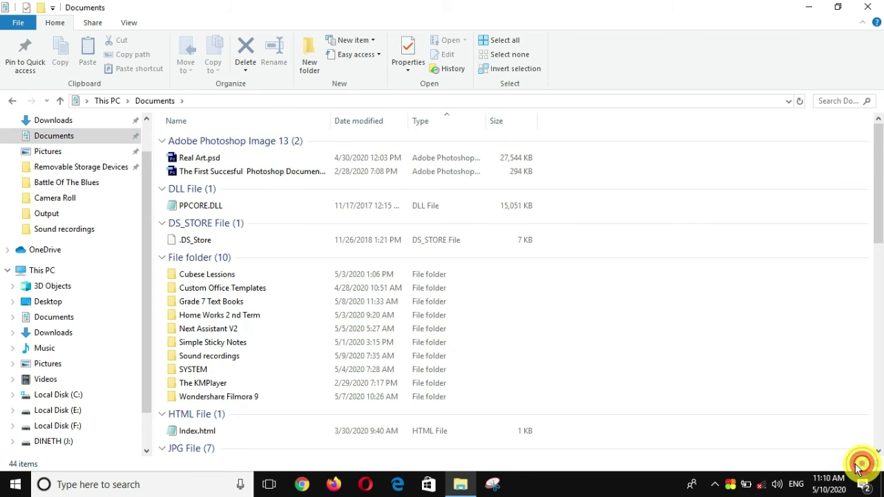
Look at the folders on Local Disk (E:) and the files in Cubase Lessons on Local Disk (F:), and return to that drive.
left_click(81, 417)
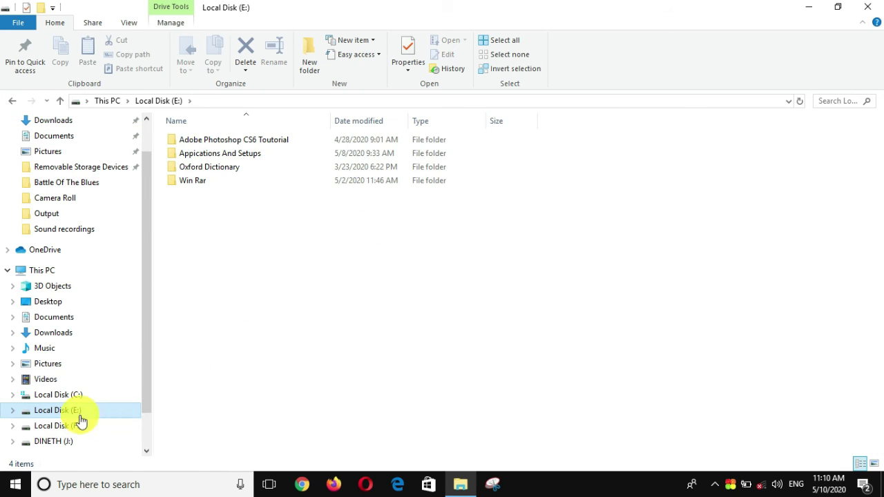
left_click(73, 424)
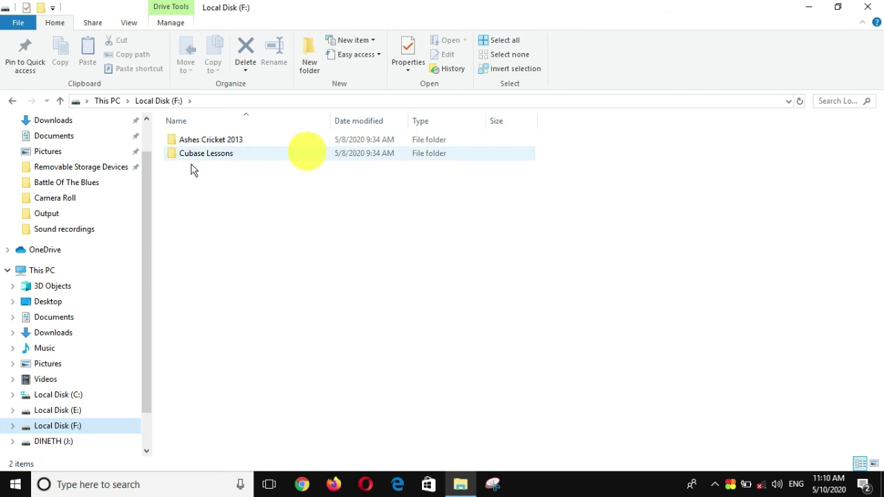
left_click(223, 154)
double_click(223, 154)
left_click_drag(227, 225, 158, 140)
left_click(157, 100)
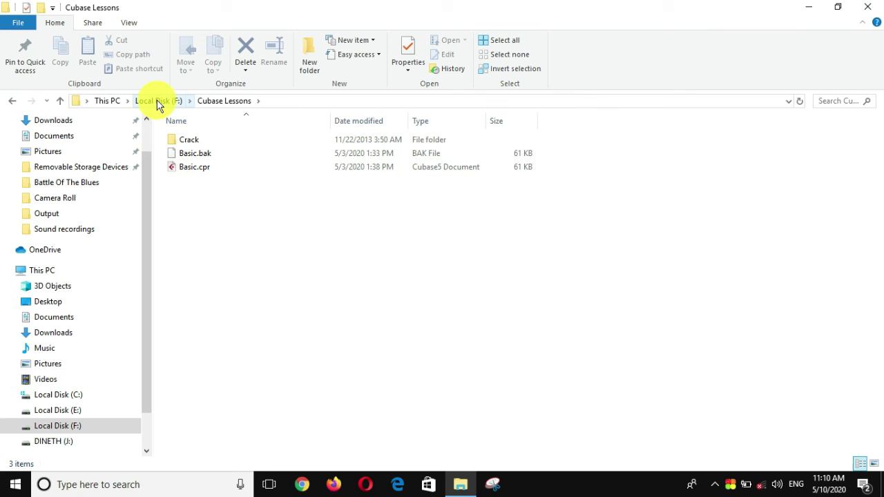
Create a new folder named Aheslkas' in the Ashes Cricket 2013 folder on Local Disk (F:).
left_click(258, 140)
double_click(259, 141)
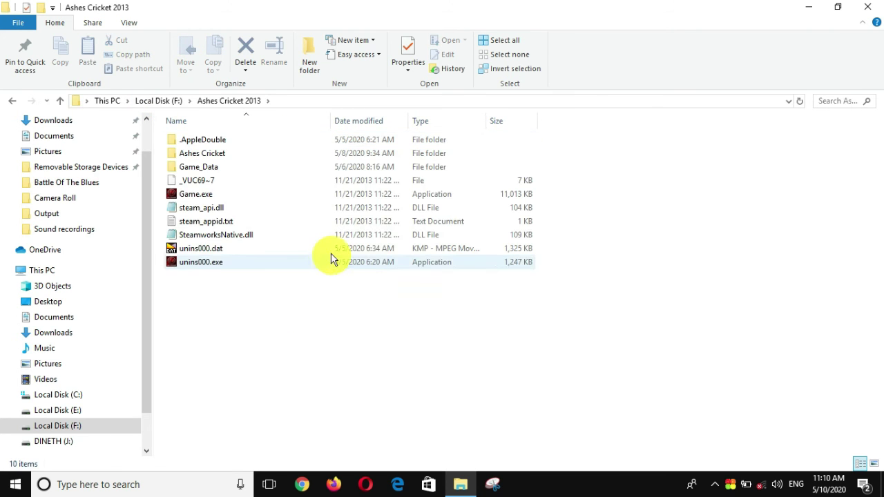
left_click_drag(394, 302, 341, 135)
right_click(666, 185)
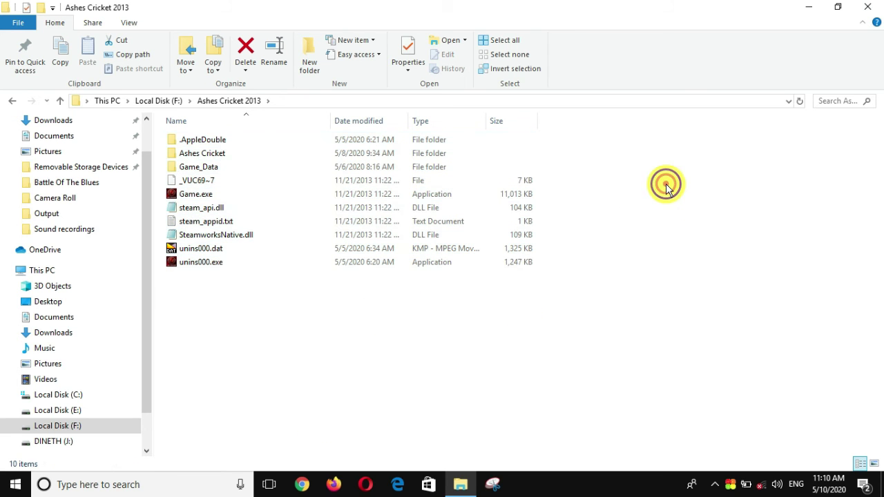
left_click(760, 340)
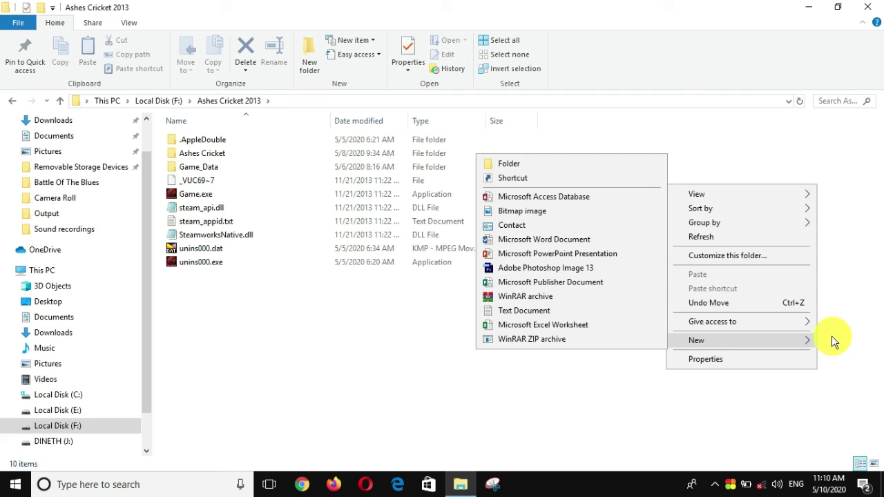
mouse_move(787, 337)
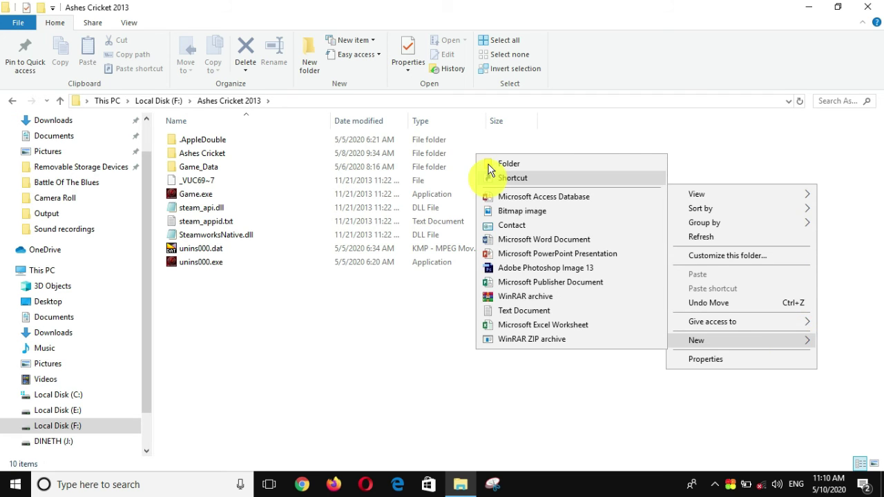
left_click(487, 164)
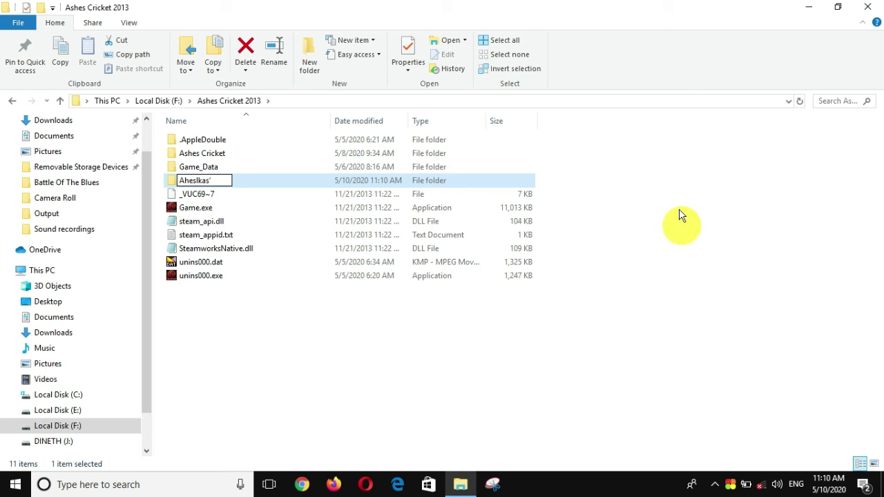
left_click(422, 319)
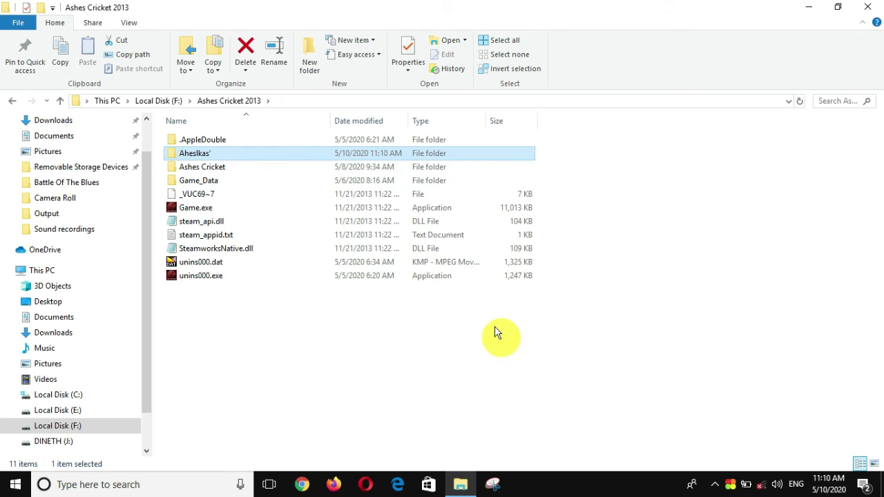
Move the six files from Game.exe to unins000.exe into the Aheslkas' folder and clear the selection.
left_click_drag(489, 324, 441, 207)
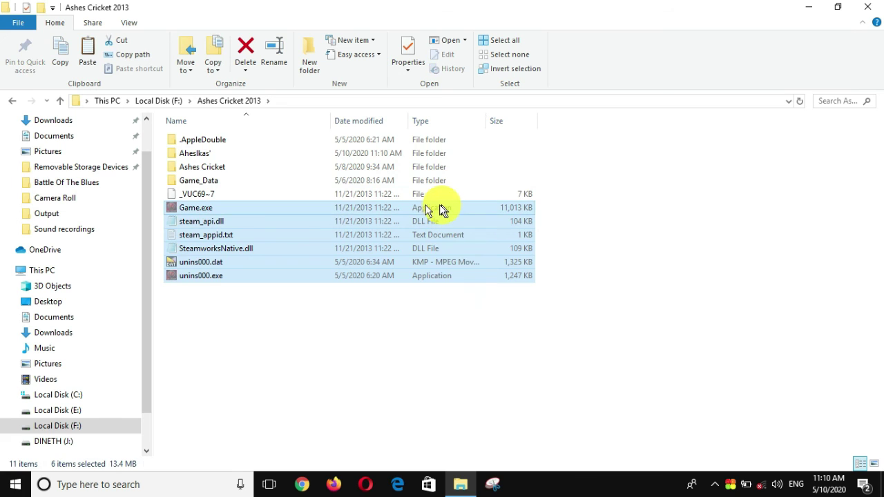
double_click(317, 157)
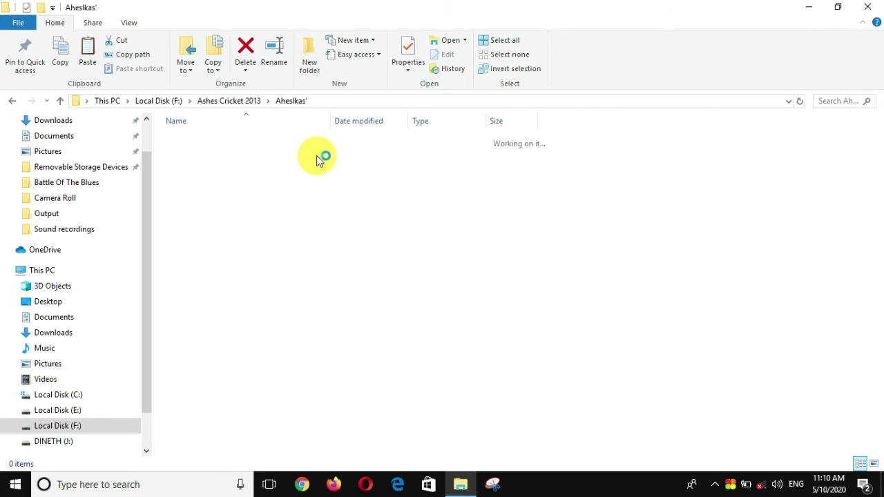
key("ctrl+v")
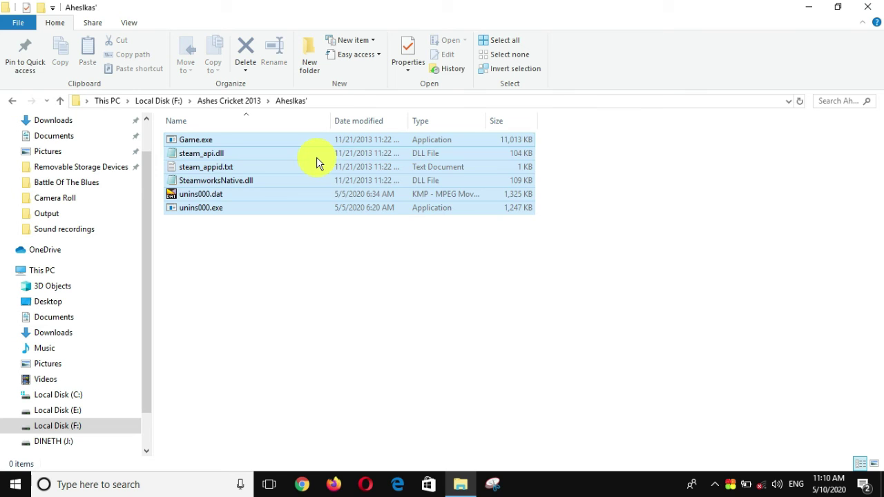
left_click(532, 326)
left_click_drag(347, 296, 343, 266)
left_click(310, 338)
left_click(343, 266)
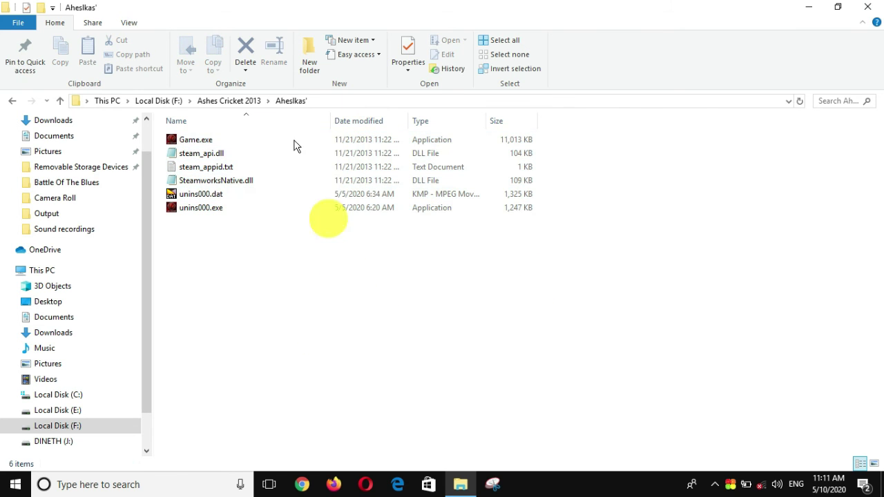
Move all six files from Aheslkas' back to the Ashes Cricket 2013 folder and delete the emptied folder.
left_click(228, 104)
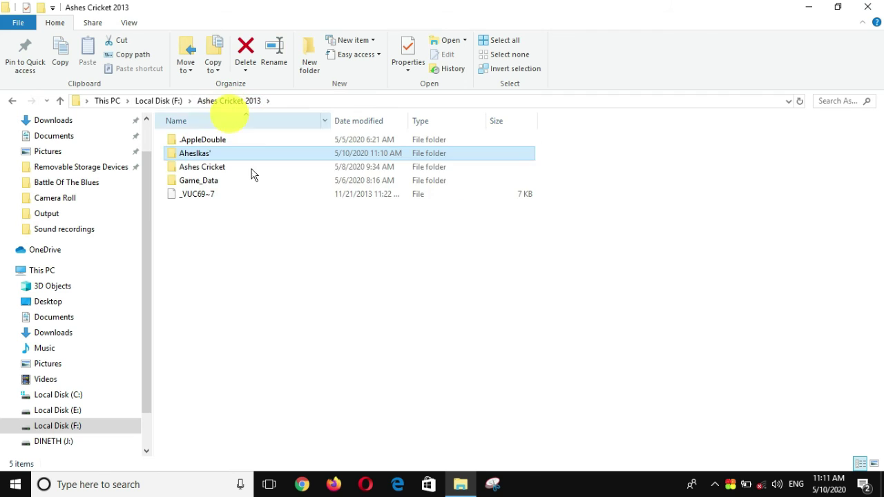
double_click(287, 155)
left_click_drag(282, 286, 302, 125)
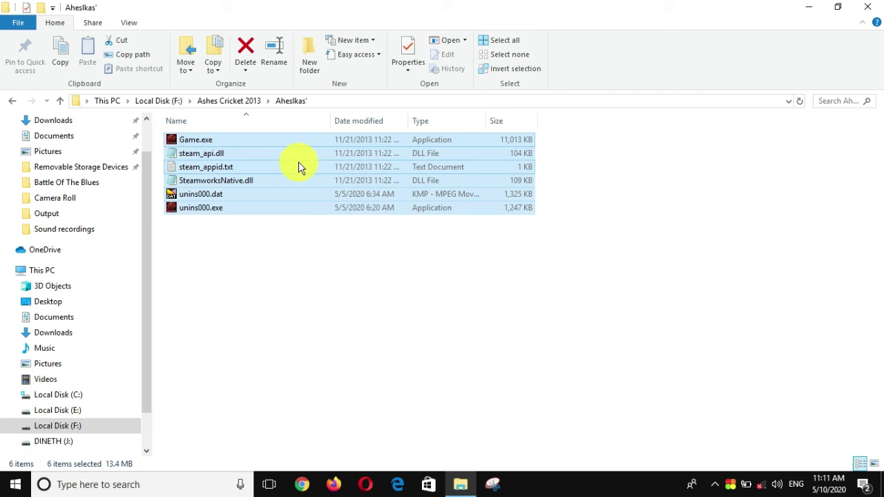
key("ctrl+x")
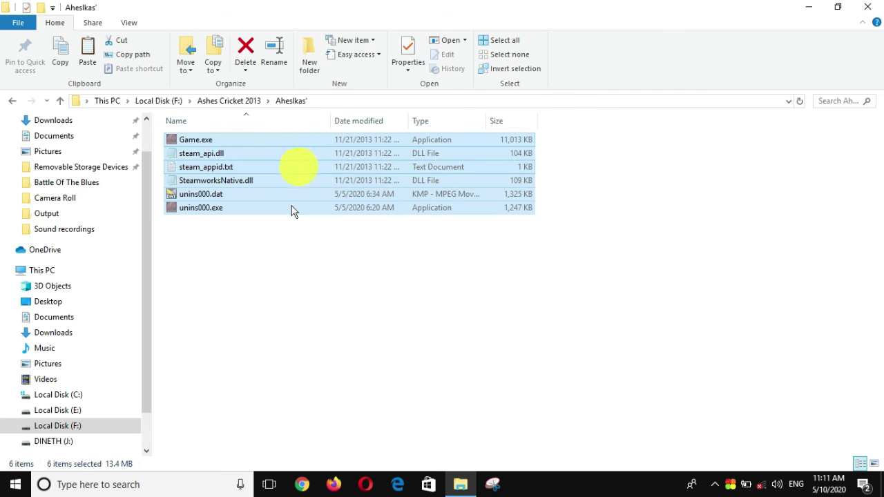
left_click(214, 103)
key("ctrl+v")
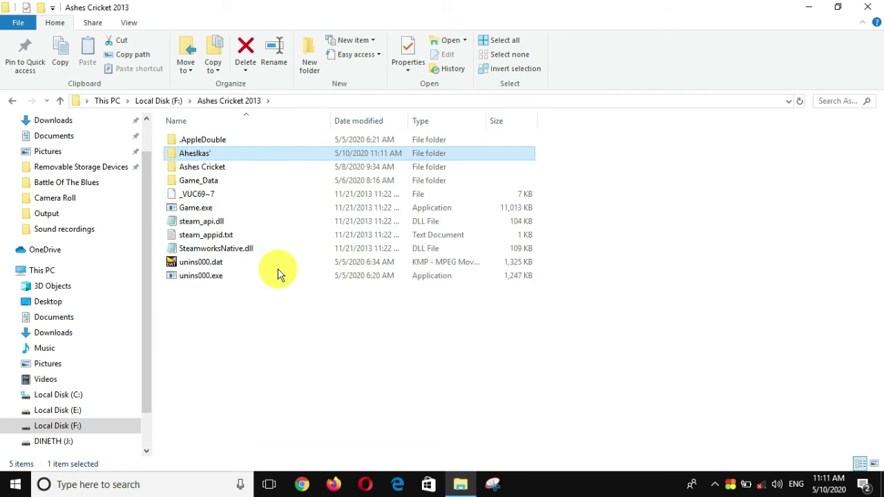
left_click(261, 158)
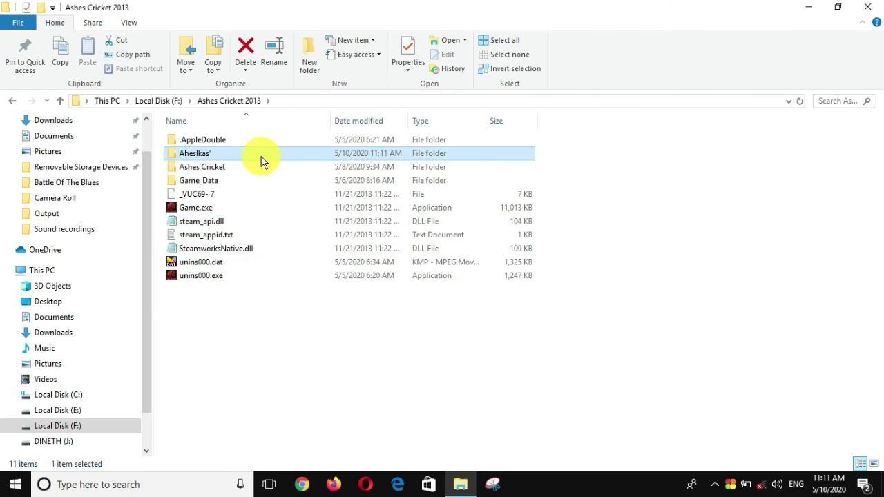
key("Delete")
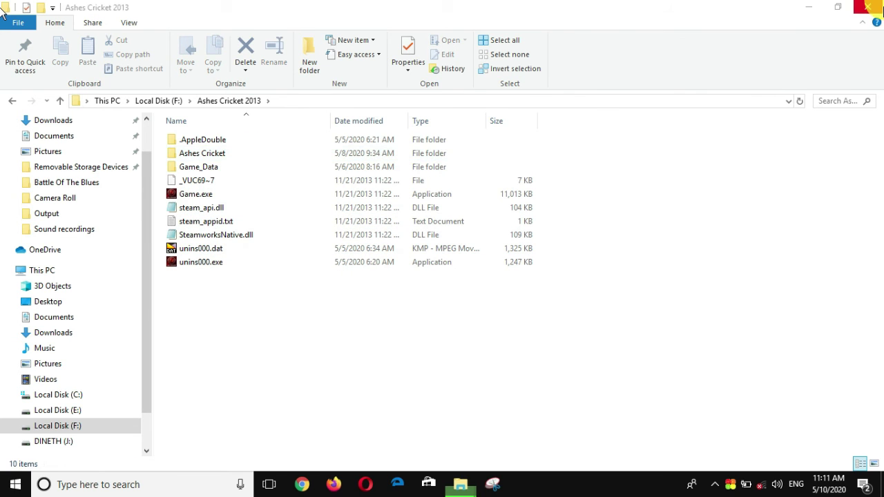
Open the Pictures folder, view the scans in First Tearm Test Paper 2020, and return to Pictures.
left_click(68, 364)
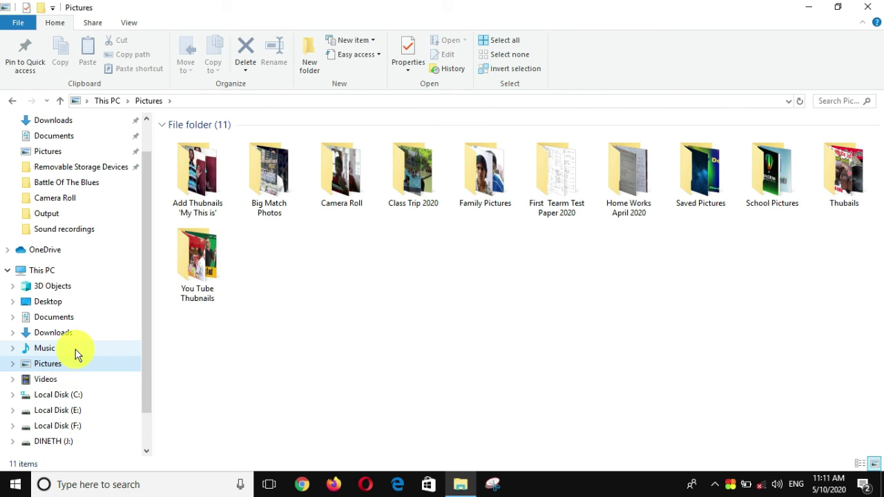
left_click(547, 163)
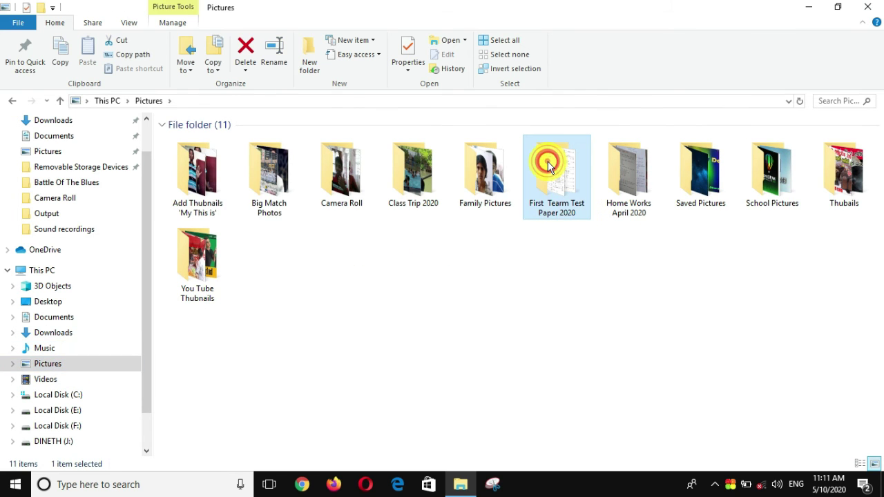
double_click(547, 163)
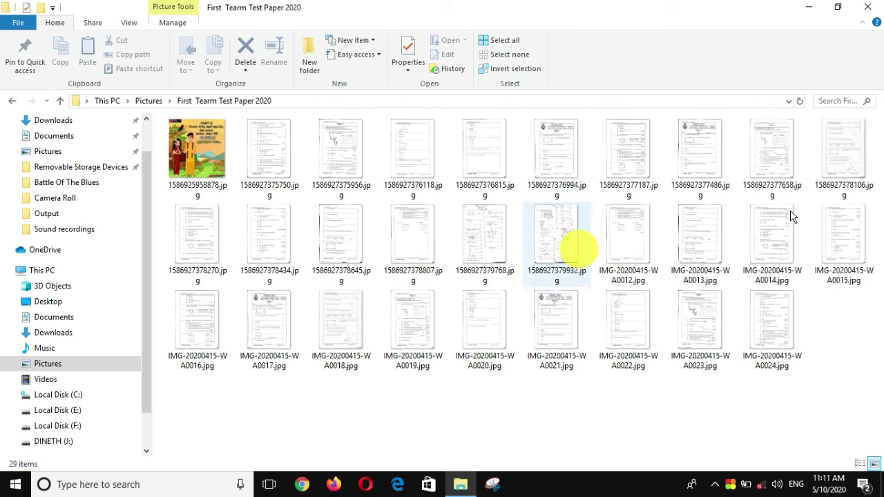
left_click(143, 102)
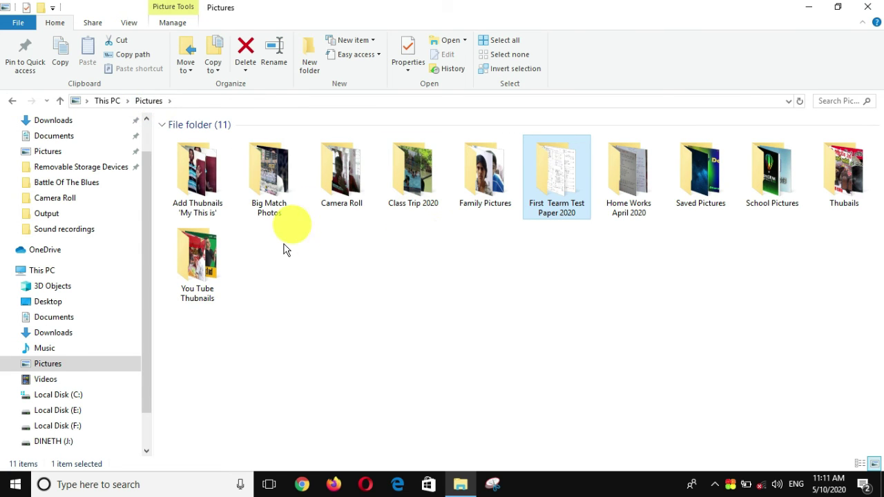
Open the Saved Pictures folder to view its image files, and return to the Pictures folder.
double_click(703, 187)
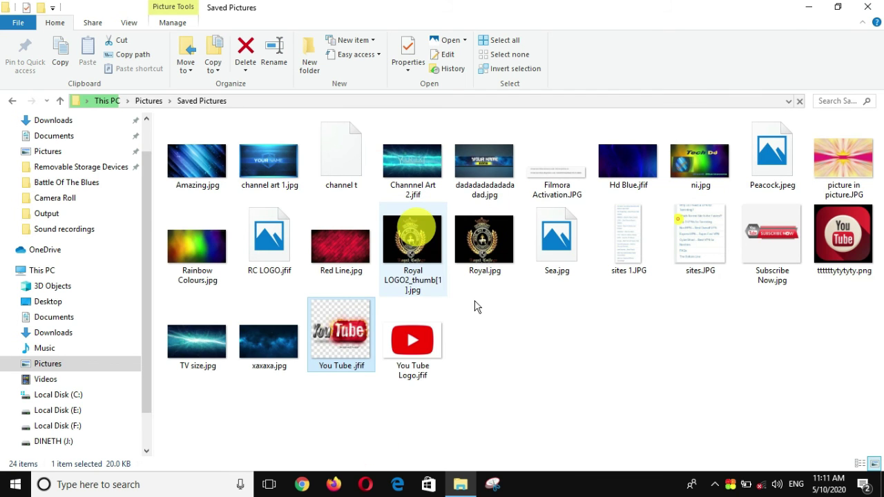
left_click_drag(197, 114, 511, 400)
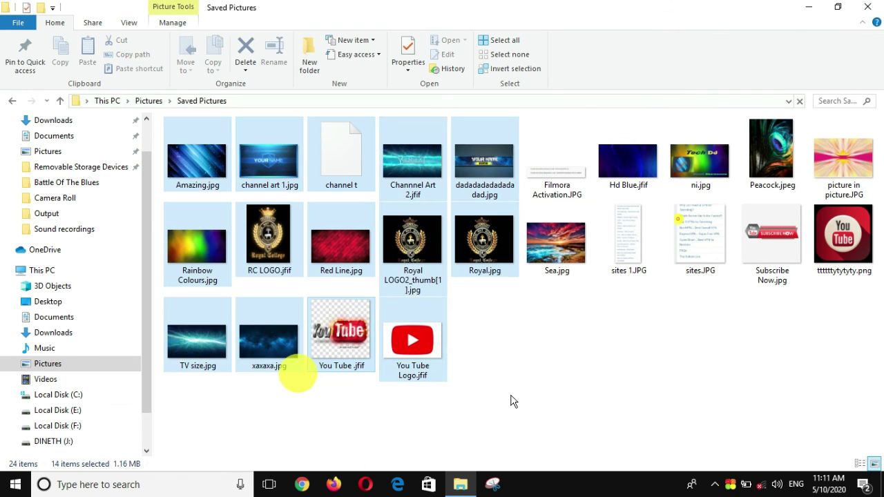
mouse_move(398, 408)
left_mouse_down()
mouse_move(449, 366)
mouse_move(400, 401)
left_mouse_up()
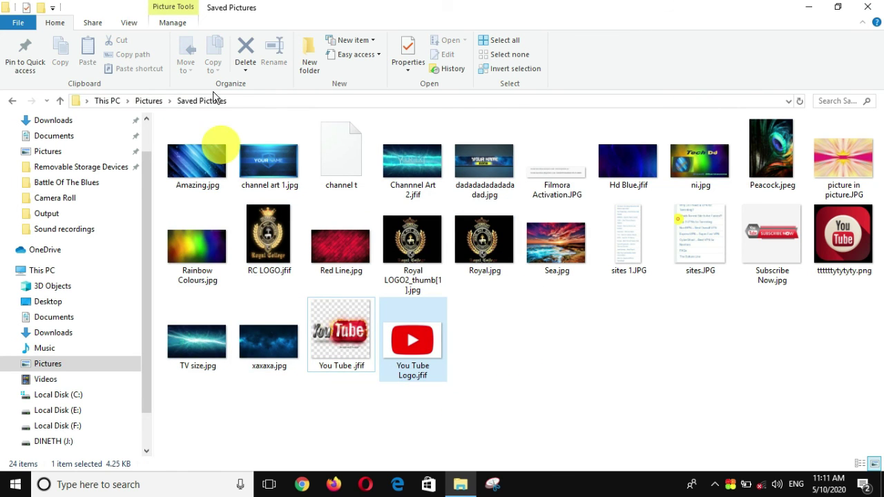
left_click(144, 101)
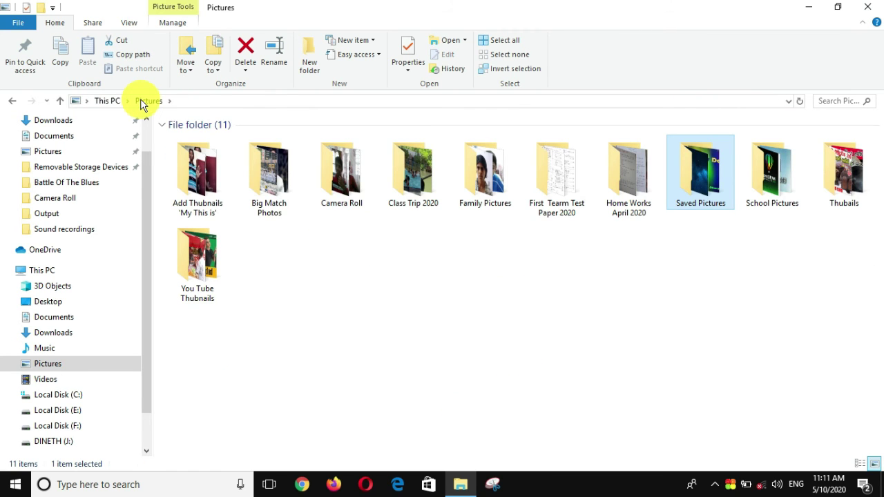
View the images in the You Tube Thubnails and Home Works April 2020 folders, returning to Pictures after each.
left_click(198, 261)
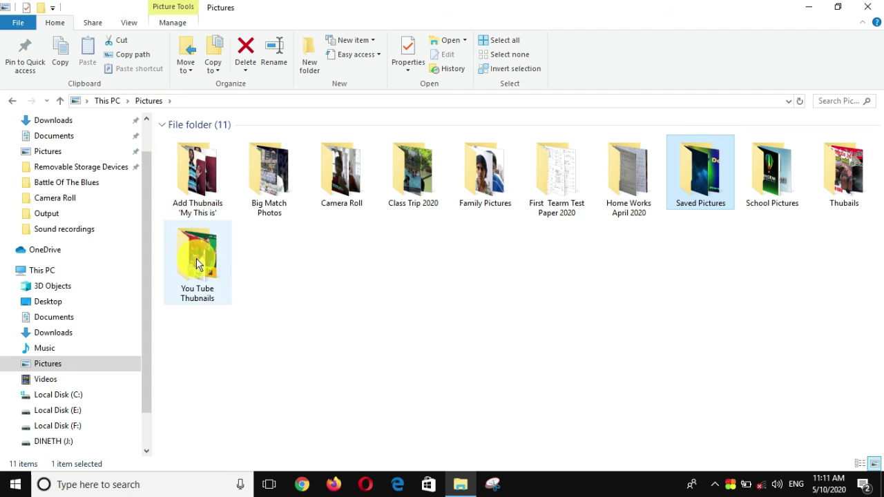
right_click(197, 261)
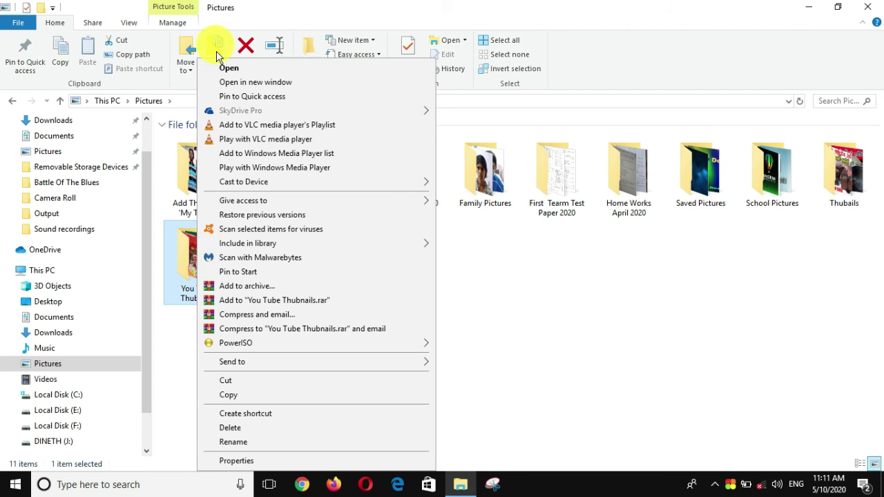
left_click(228, 69)
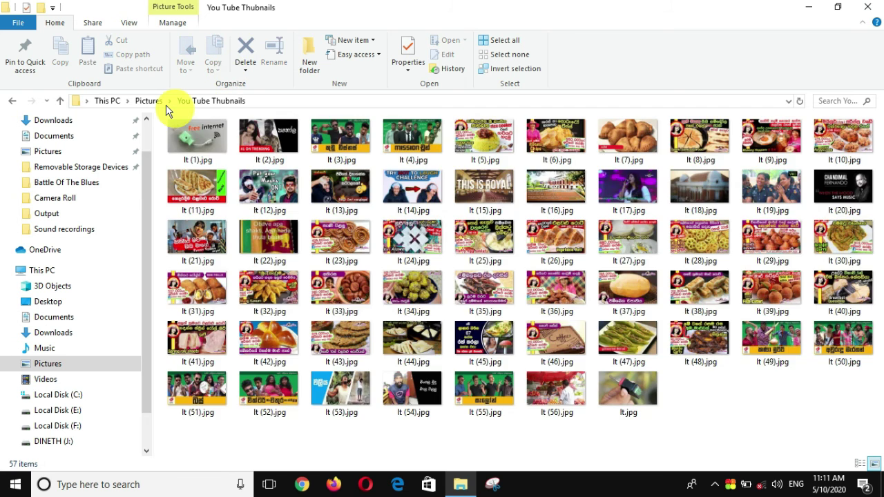
left_click(147, 102)
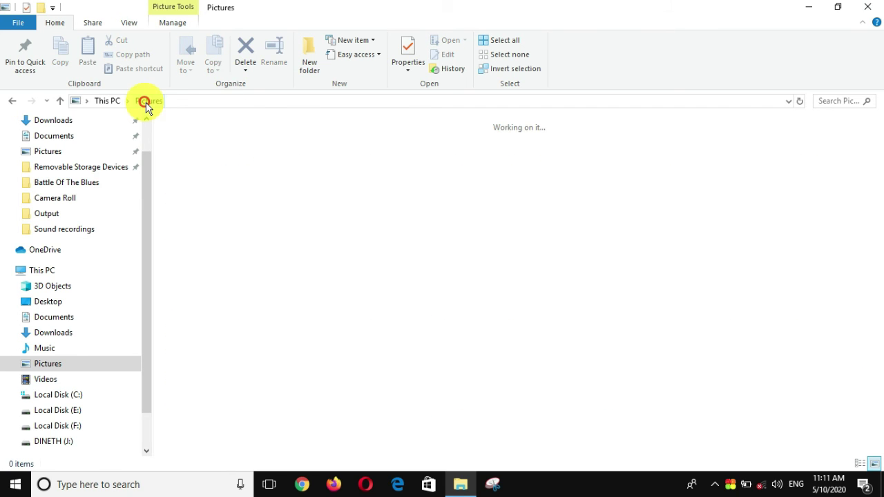
double_click(621, 196)
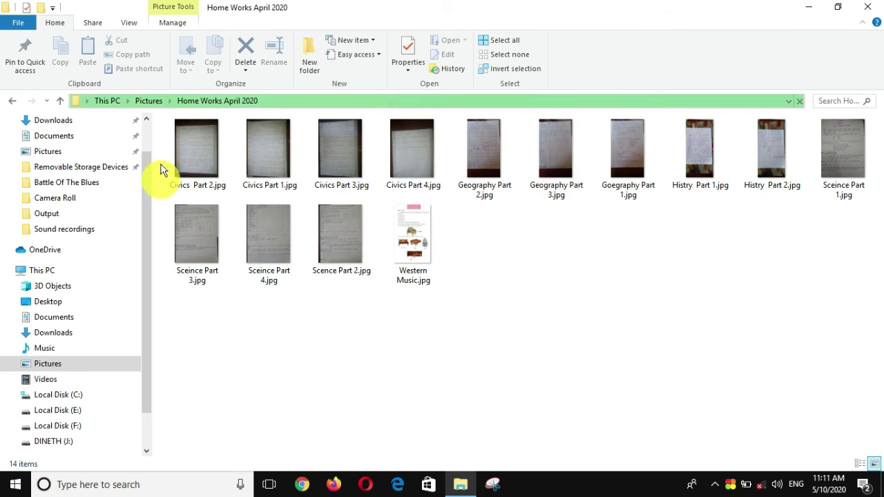
left_click(147, 101)
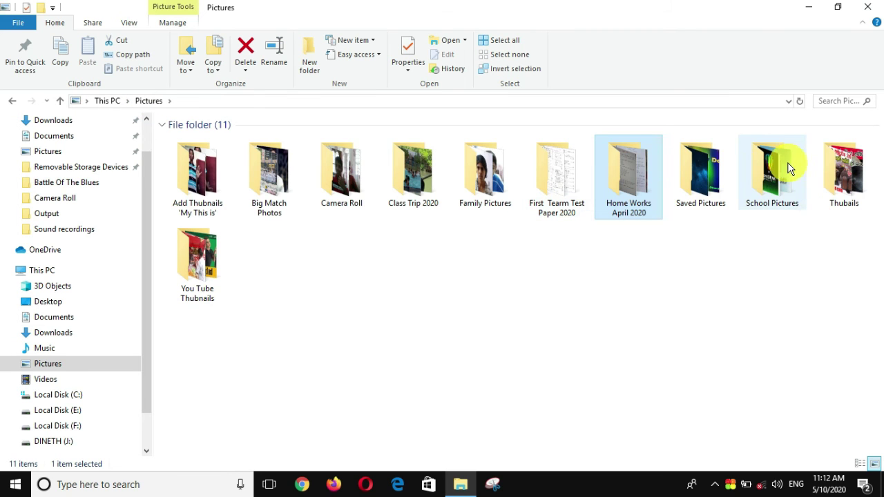
Open the School Pictures folder and examine its image files from Corel-WordPerfect-Office-Logo.png to Word.JPG.
double_click(790, 176)
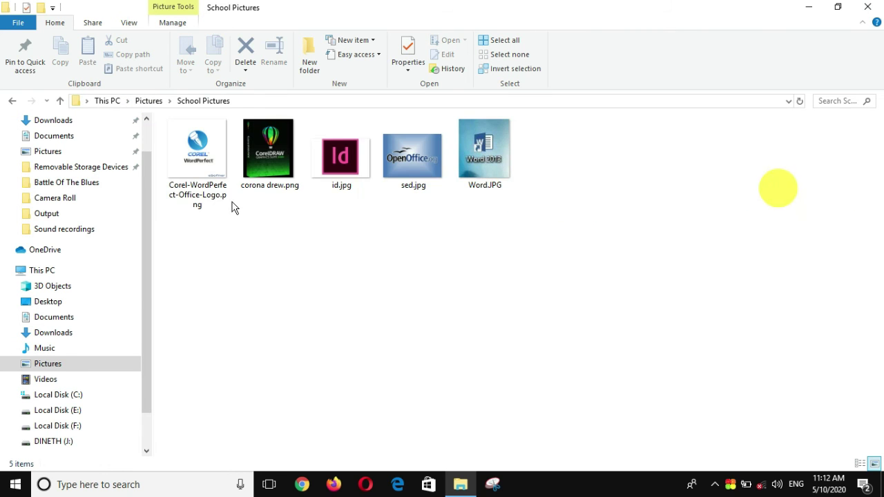
left_click(209, 314)
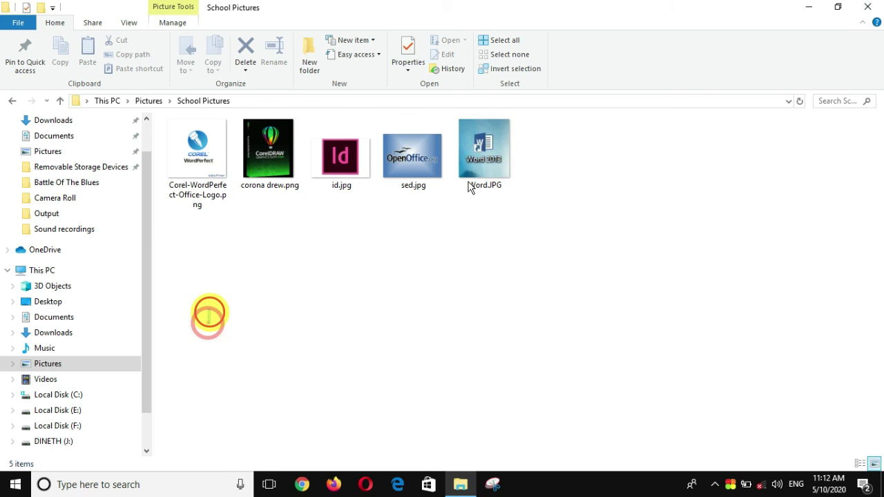
left_click(469, 187)
left_click(554, 150)
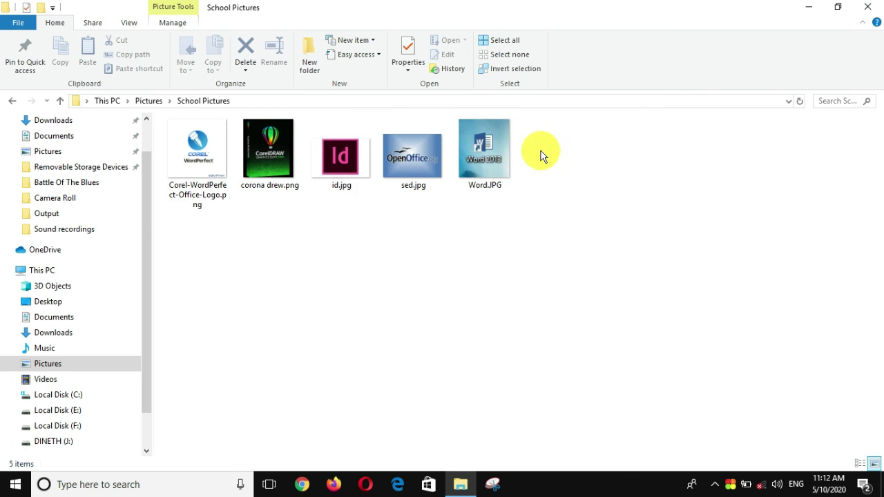
left_click_drag(546, 143, 214, 281)
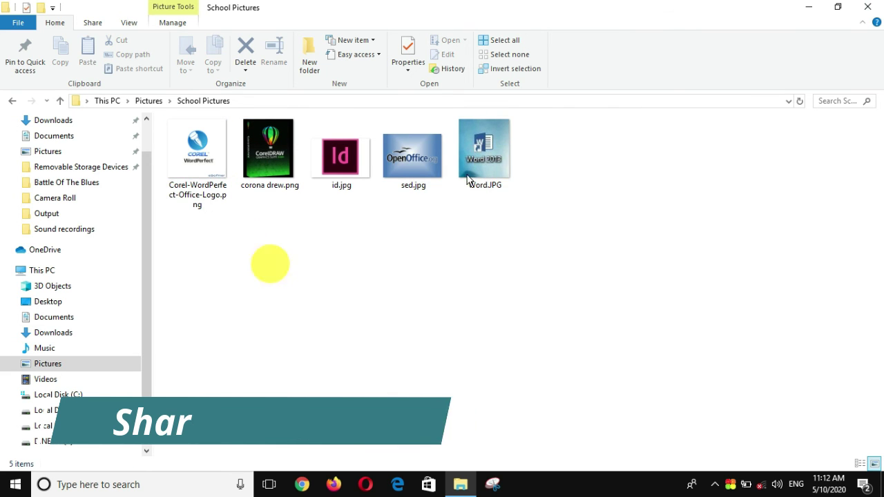
left_click(622, 157)
left_click_drag(622, 157, 177, 311)
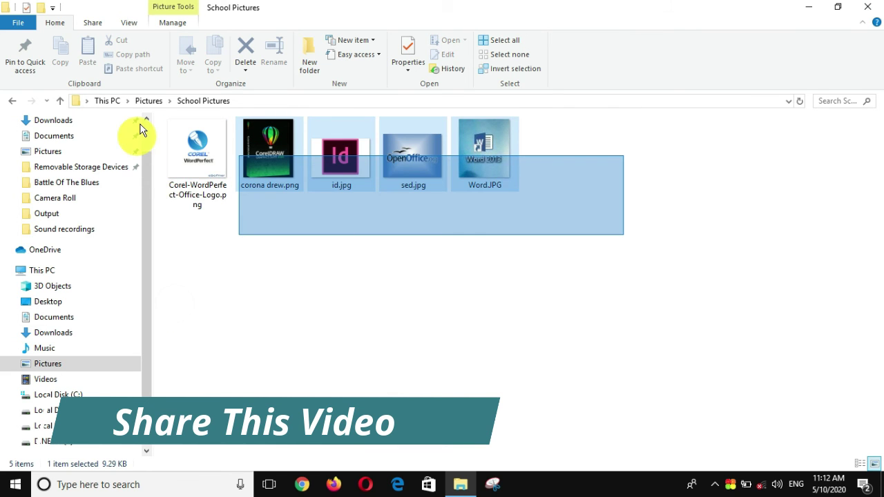
Return to the Pictures folder and close its window to get back to the desktop.
left_click(147, 101)
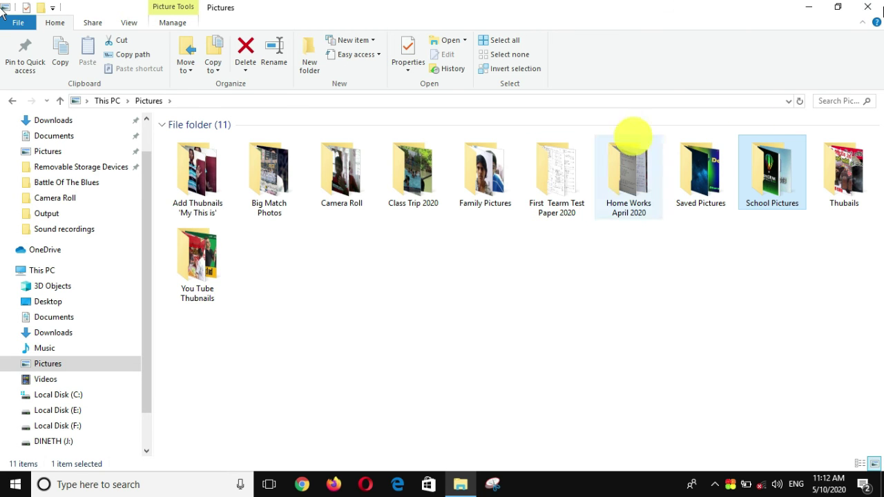
left_click(873, 8)
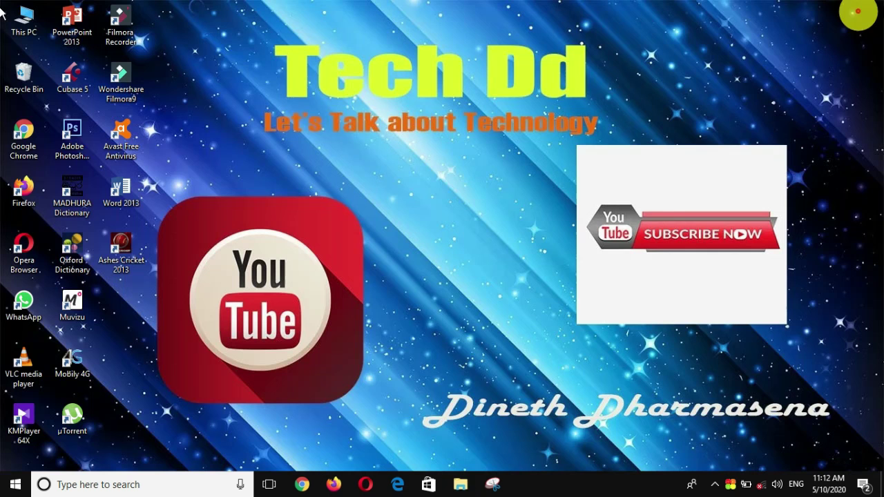
left_click(428, 90)
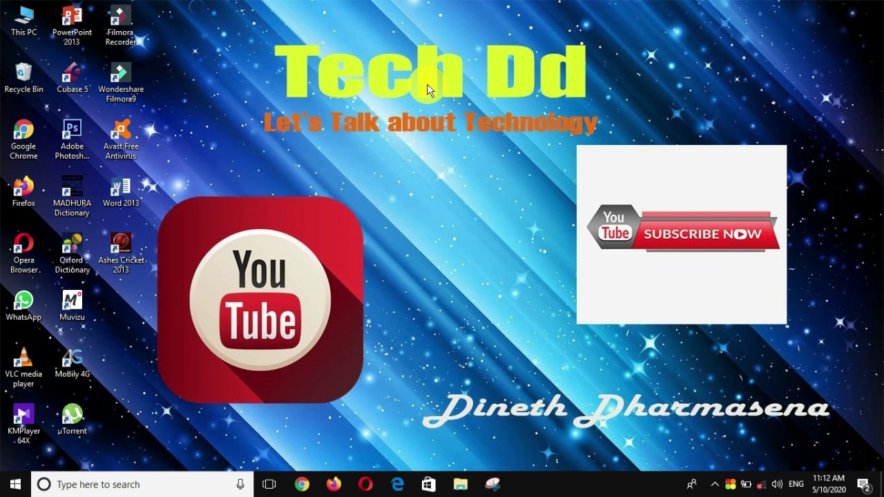